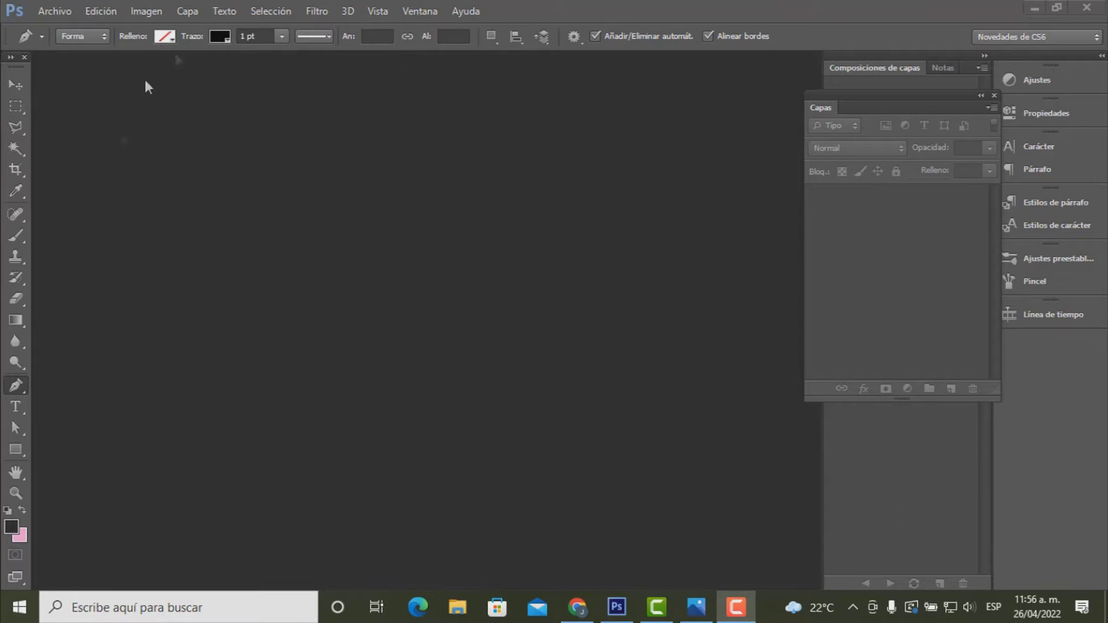
- Bring Photoshop forward, view the pen tool variants, then open the Katz reference image
click(16, 387)
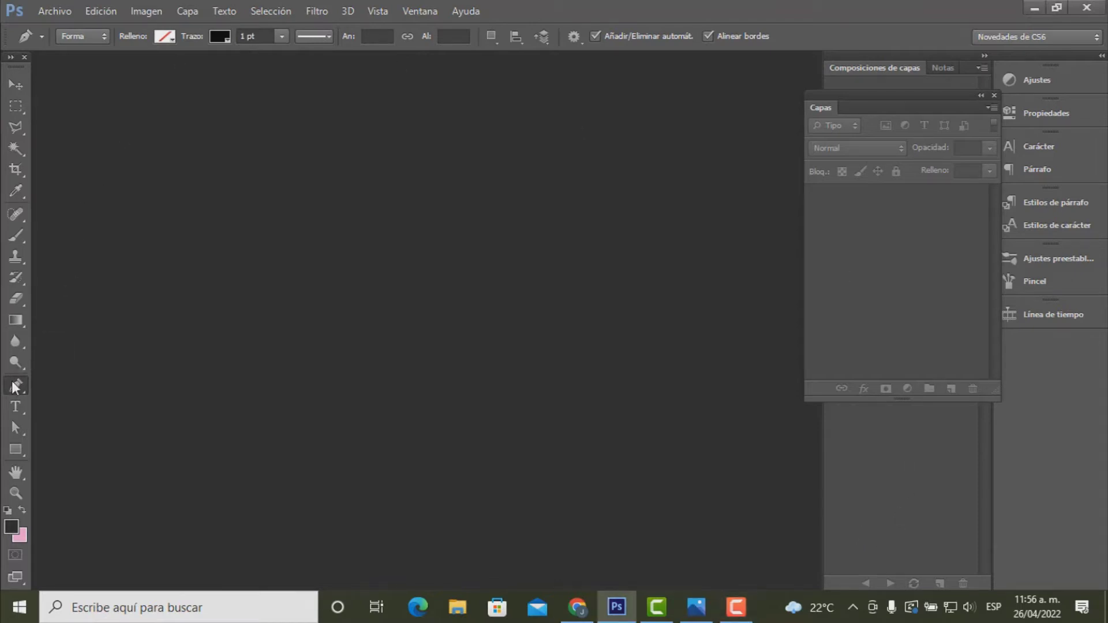
right_click(26, 386)
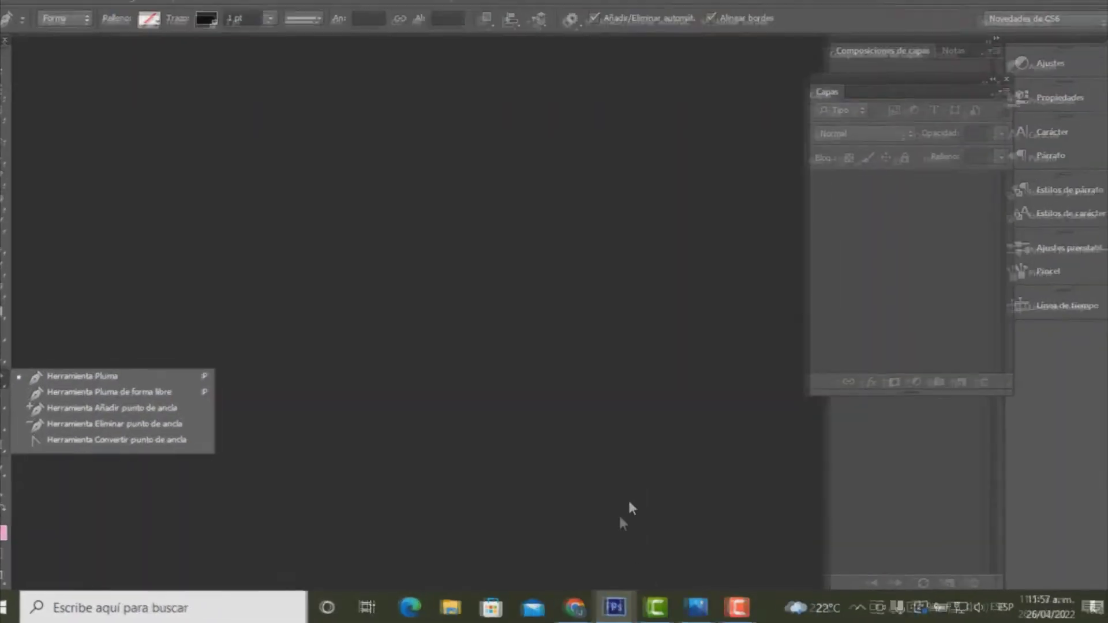
click(688, 612)
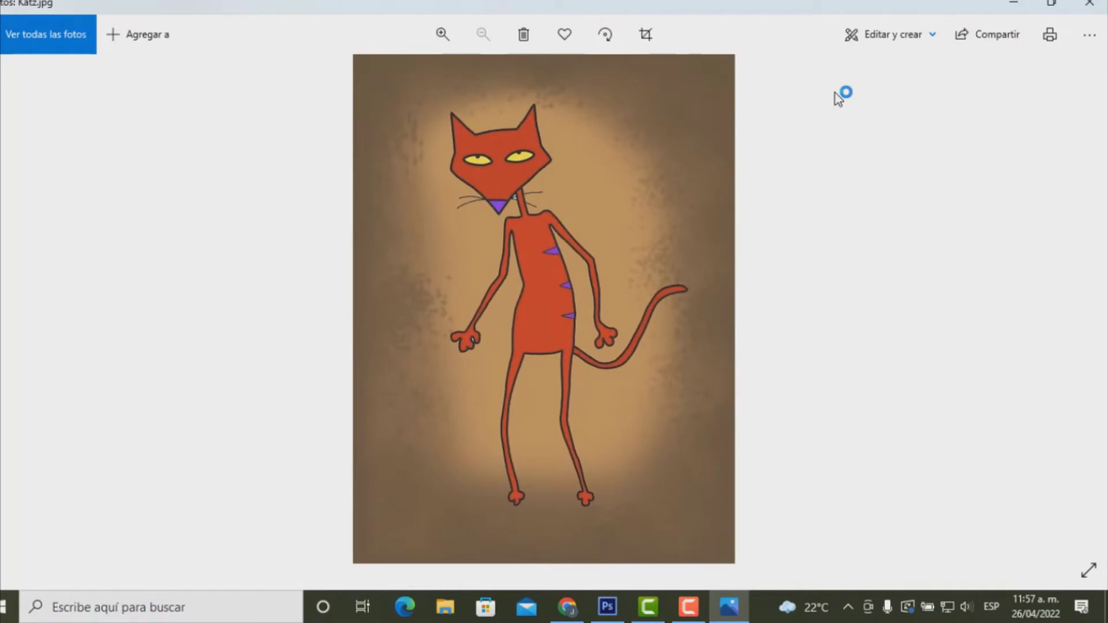
- Compare the Katz 2.jpg and Katz.jpg reference images, then return to Photoshop
key(Left)
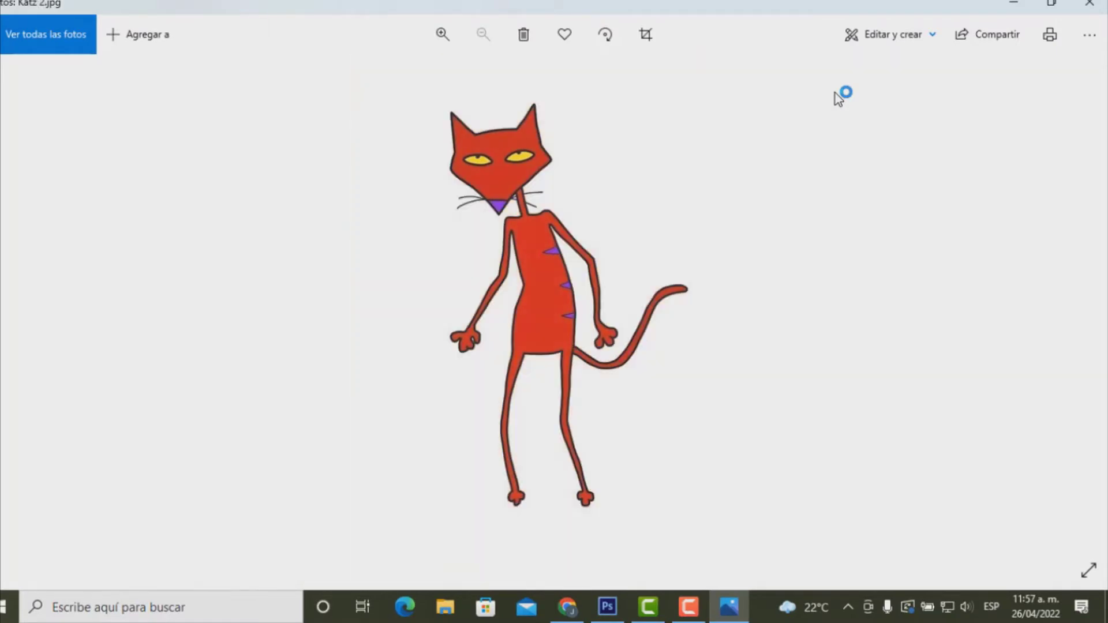
key(Right)
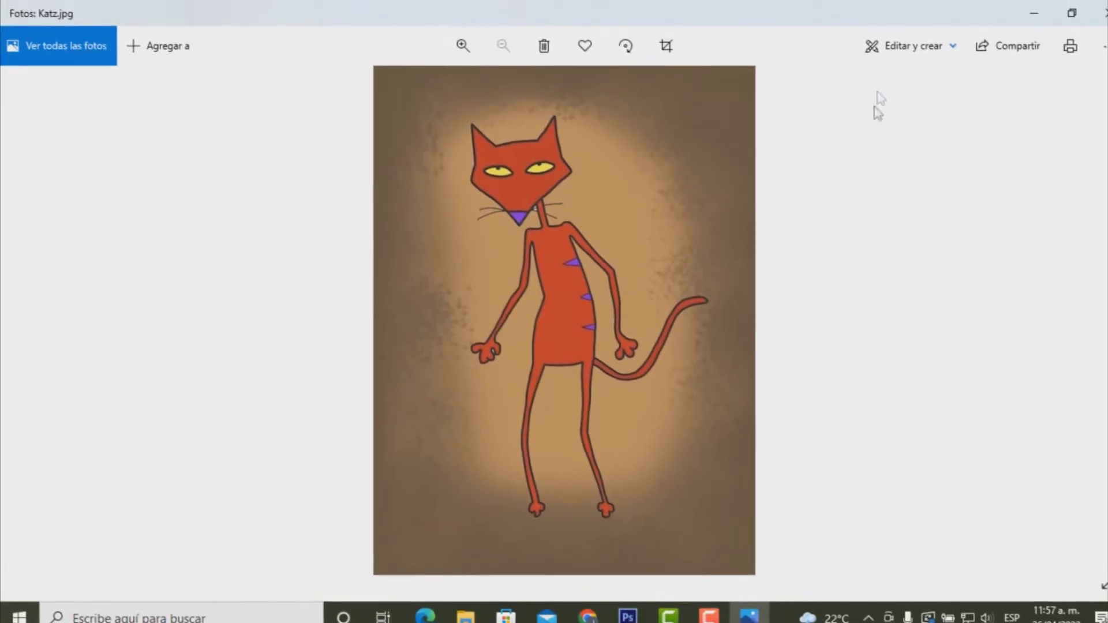
key(alt+Tab)
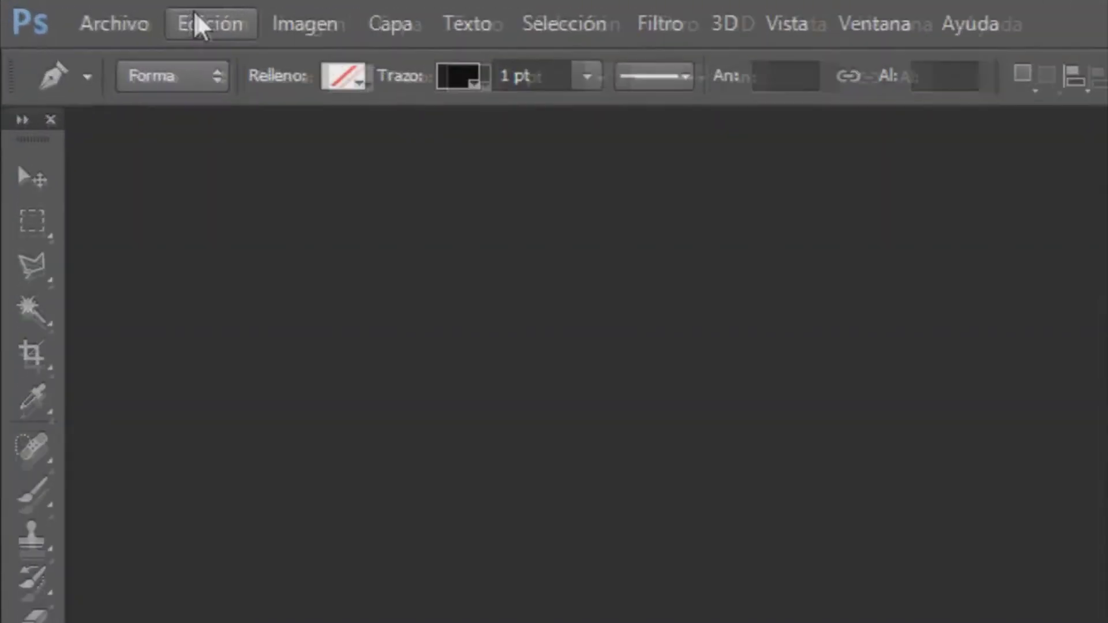
- Start a new document and name it Katz
click(166, 29)
click(163, 76)
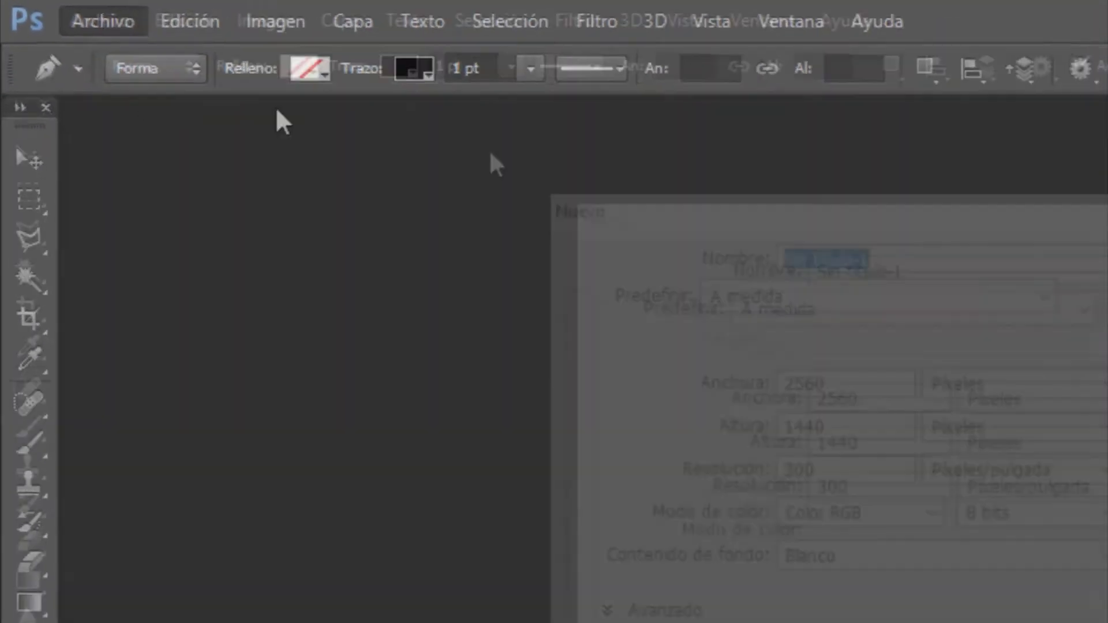
click(571, 162)
key(BackSpace)
key(BackSpace)
key(BackSpace)
key(BackSpace)
key(BackSpace)
key(BackSpace)
text(Katz)
- Set the document size to 1280 × 720 px at 300 ppi
key(BackSpace)
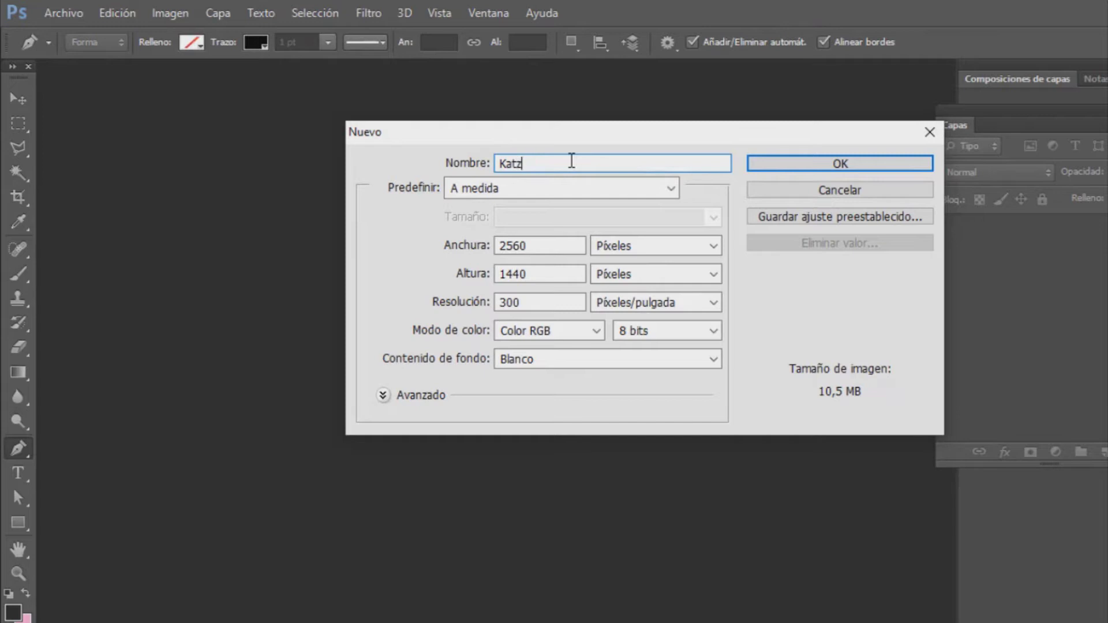
click(537, 244)
key(BackSpace)
key(BackSpace)
key(BackSpace)
key(BackSpace)
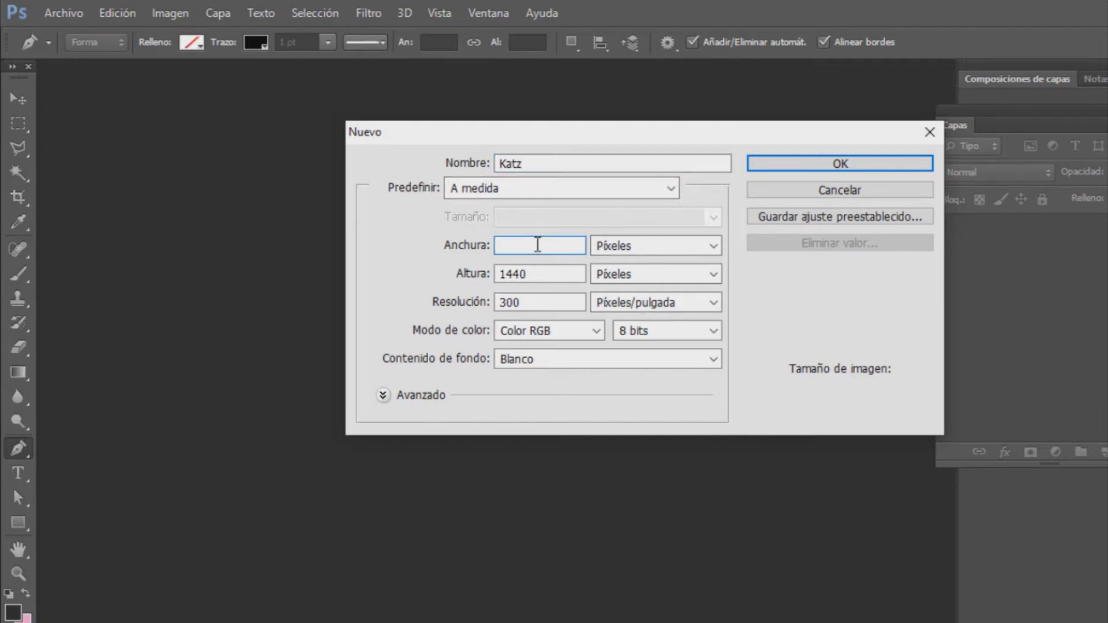
text(1280)
key(Tab)
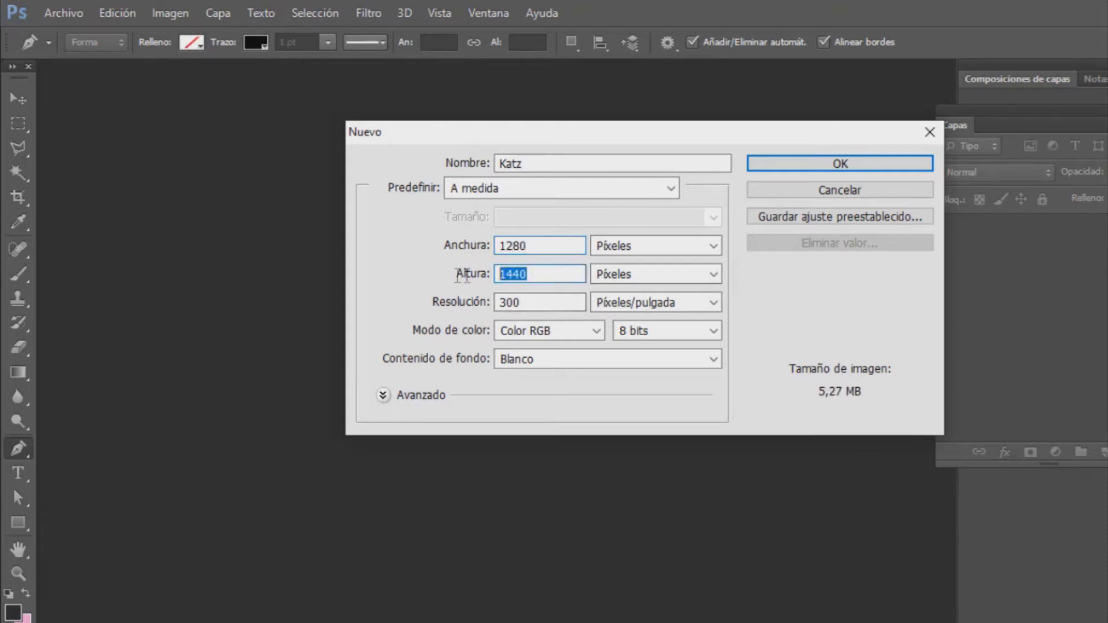
key(BackSpace)
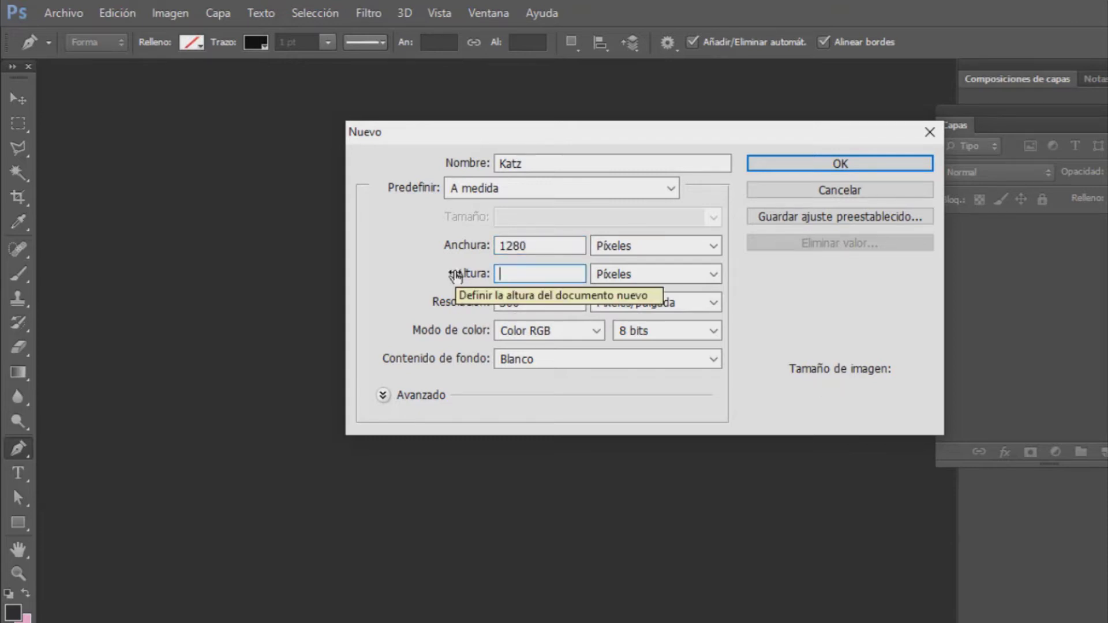
text(720)
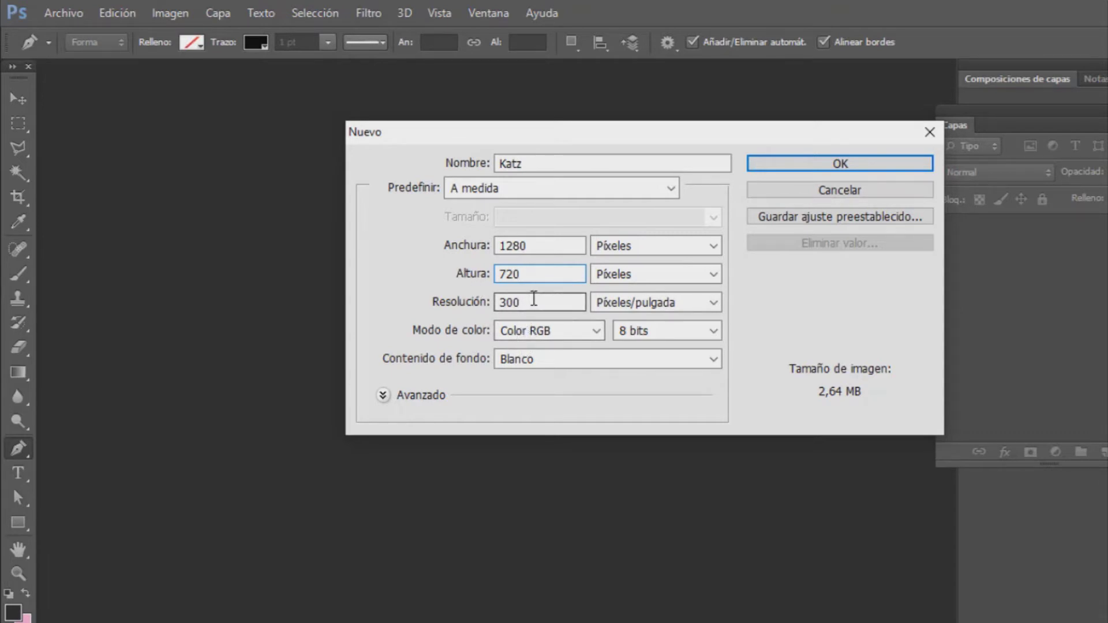
key(Tab)
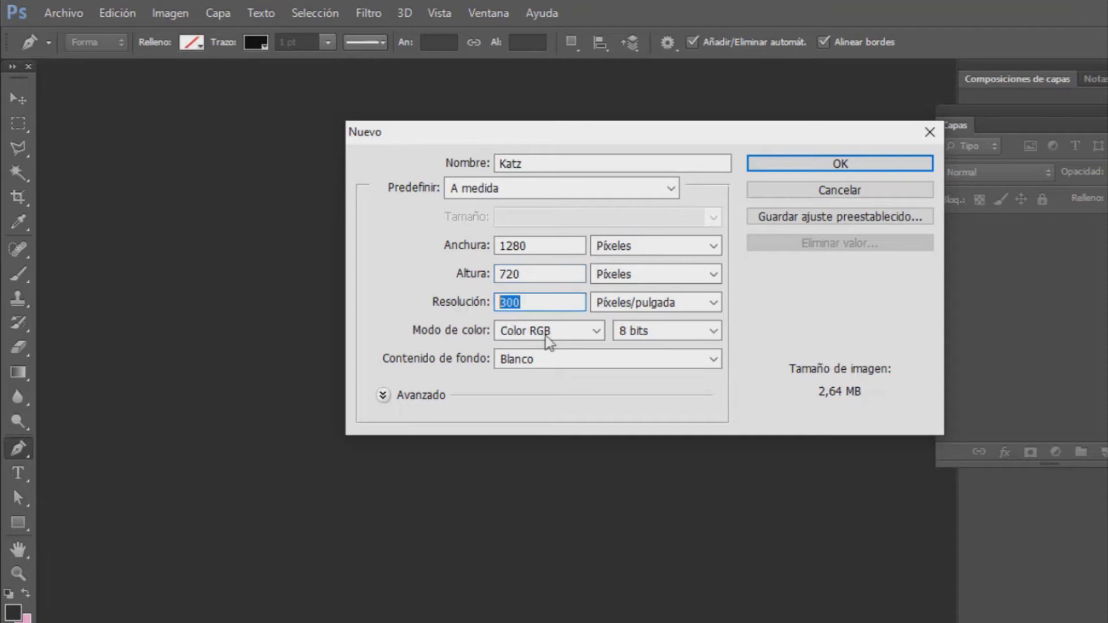
- Keep RGB colour and a white background, and create the Katz document
click(561, 332)
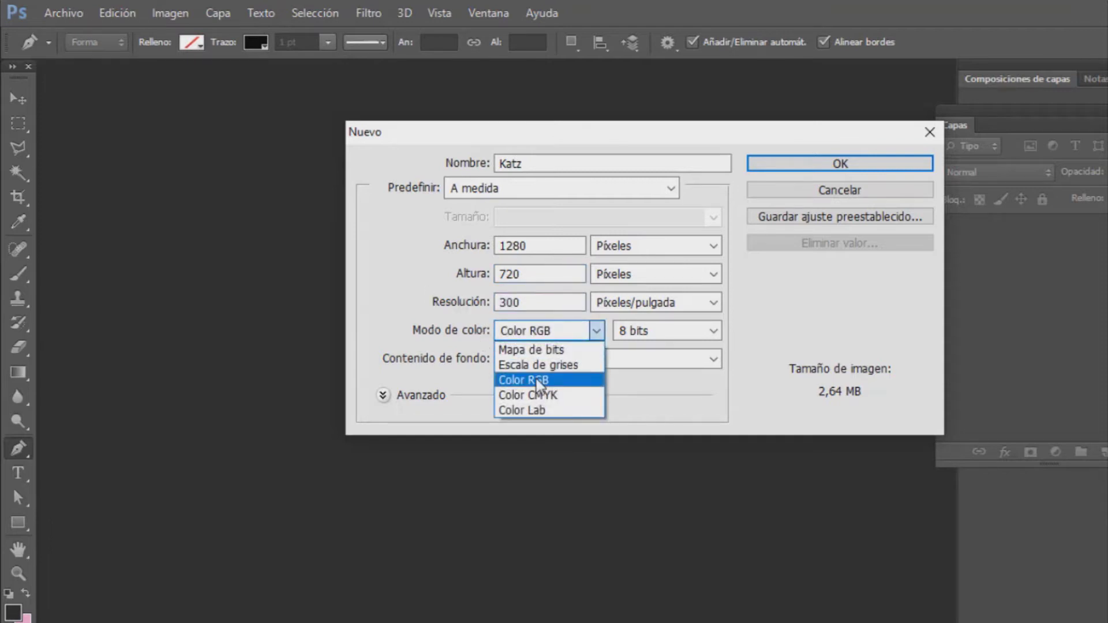
click(547, 381)
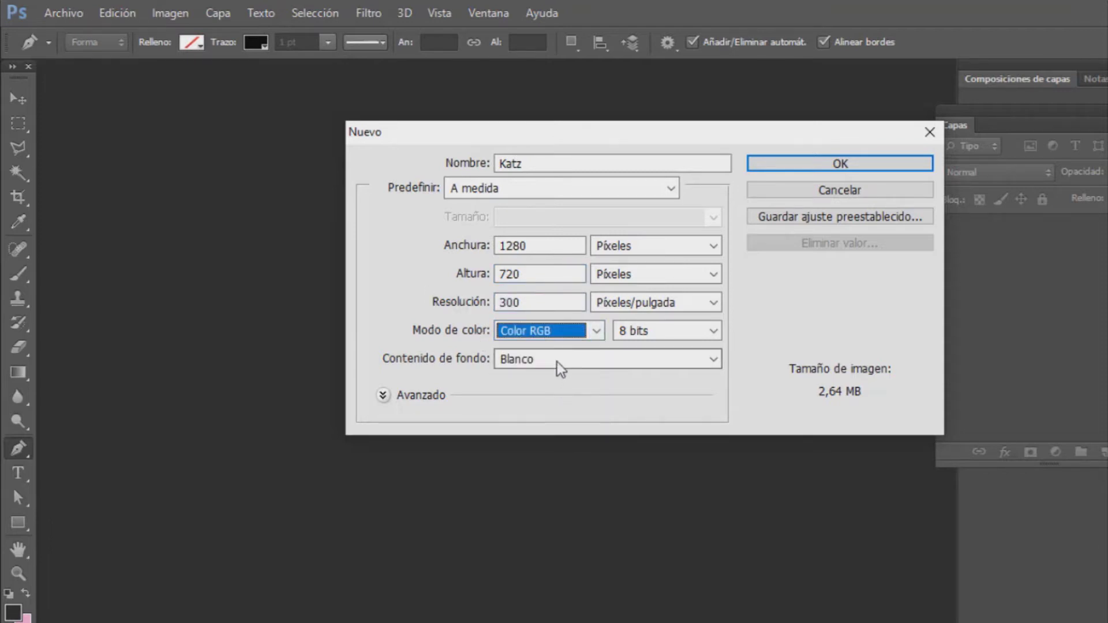
click(557, 365)
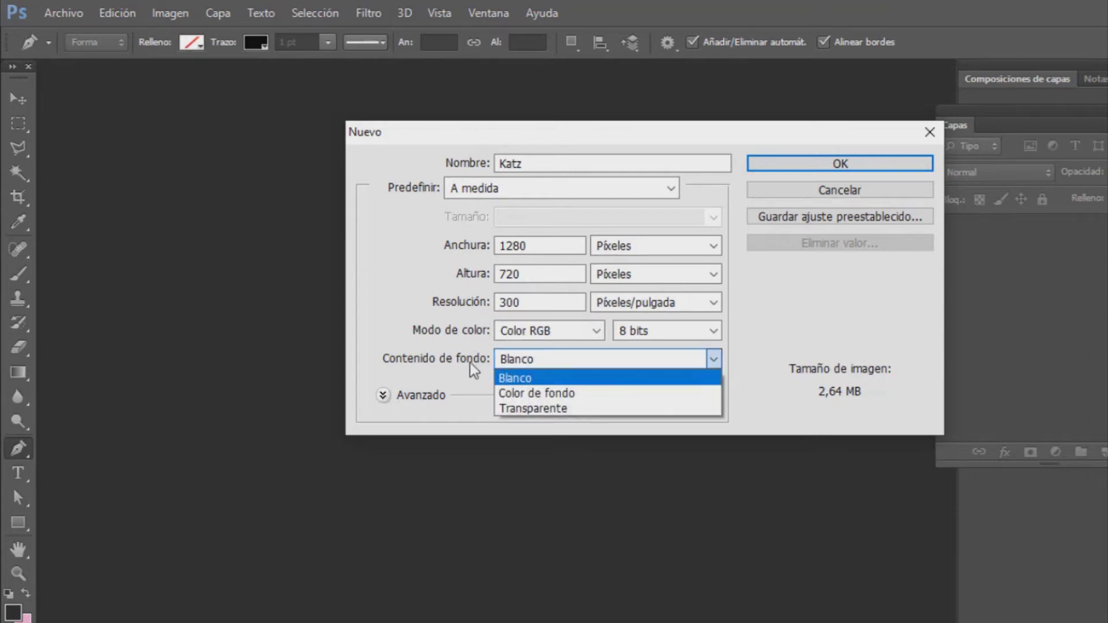
click(534, 378)
click(856, 168)
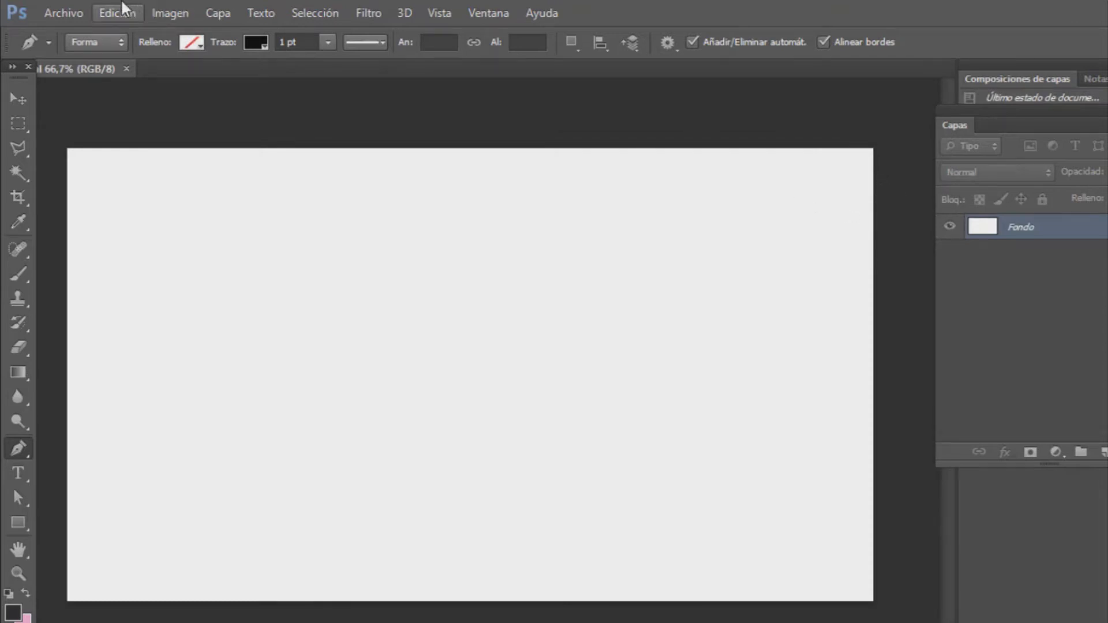
- Place the Katz 2 image into the document and shift it slightly right
click(72, 13)
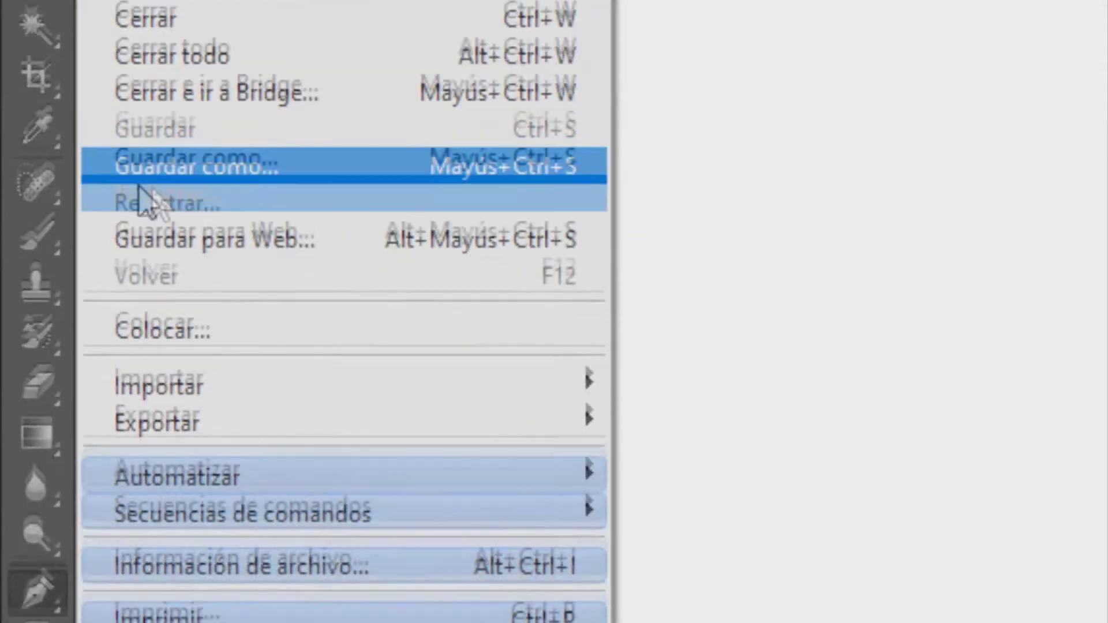
click(182, 312)
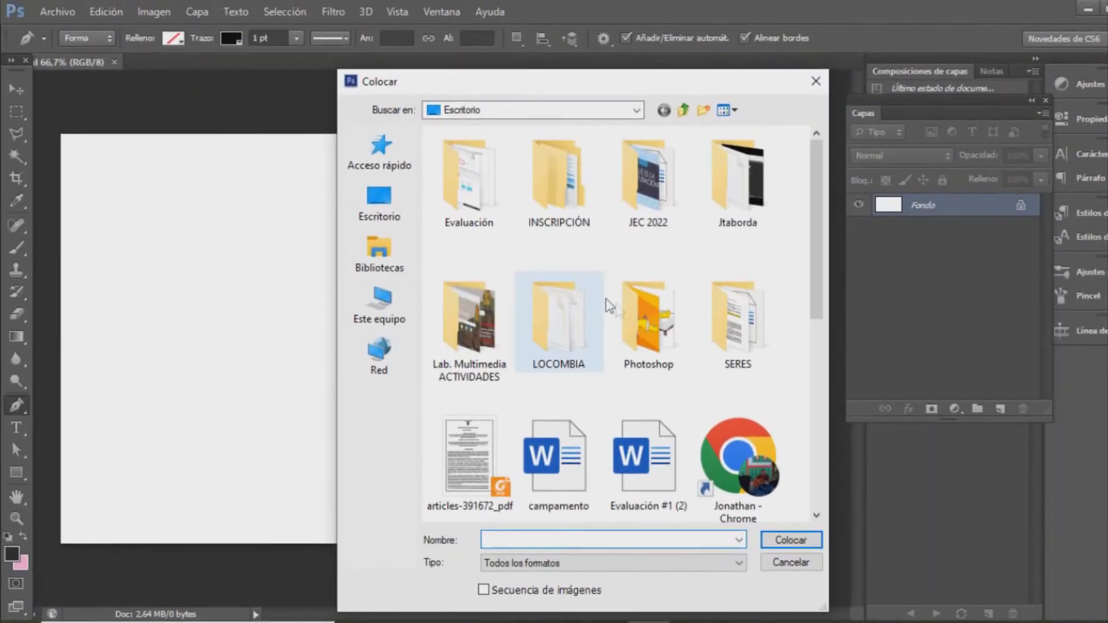
scroll(608, 306, down, 5)
scroll(609, 306, up, 3)
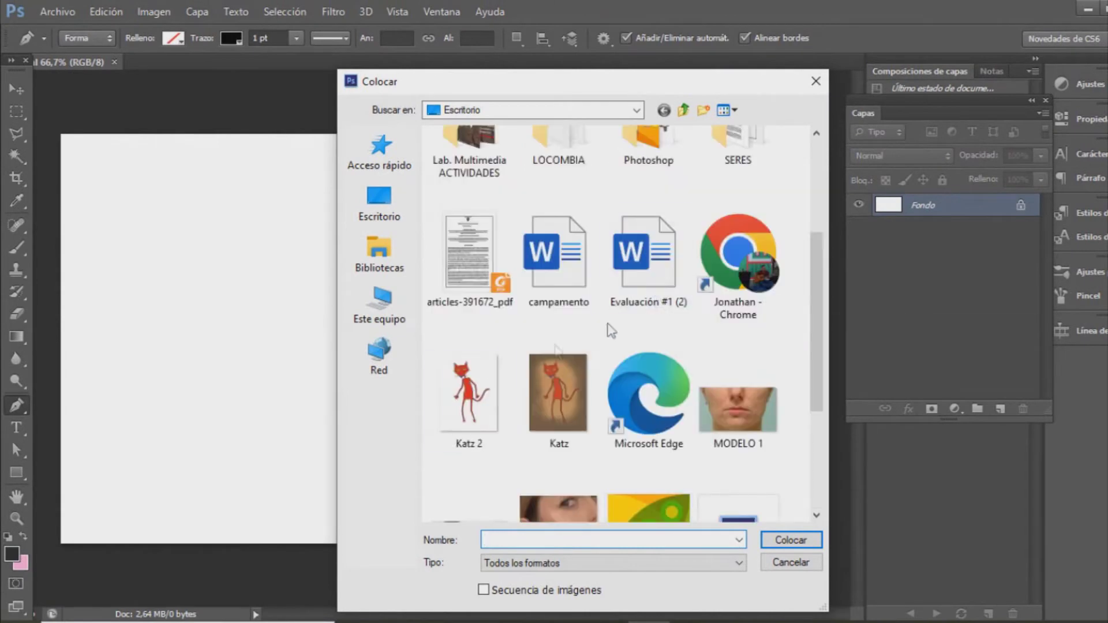
click(474, 390)
click(789, 539)
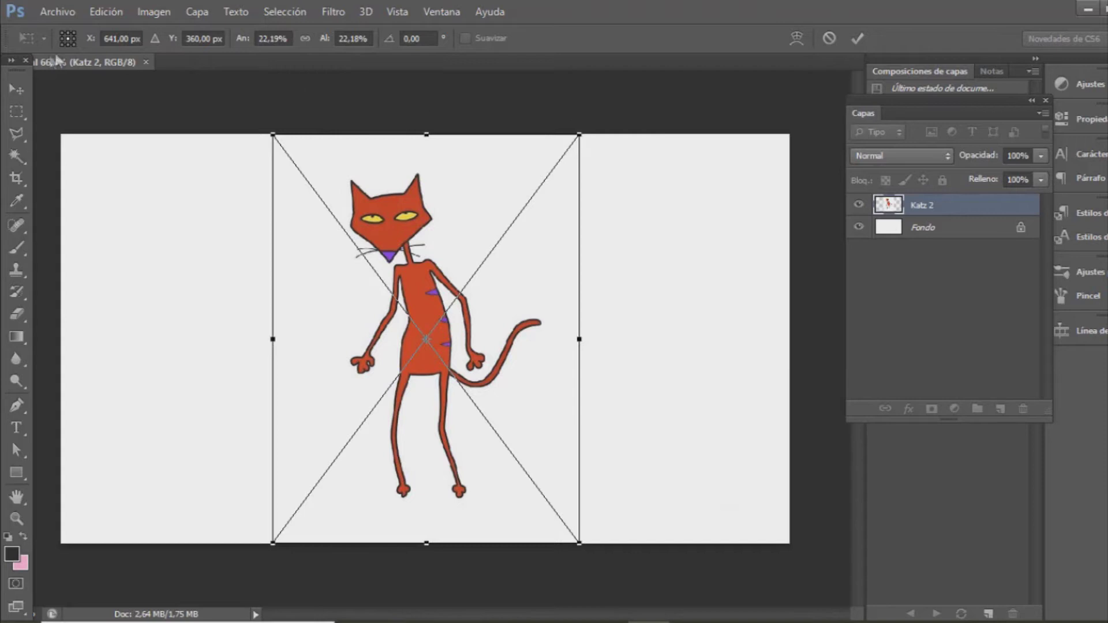
mouse_move(292, 270)
mouse_down()
mouse_move(470, 280)
mouse_move(429, 266)
mouse_up()
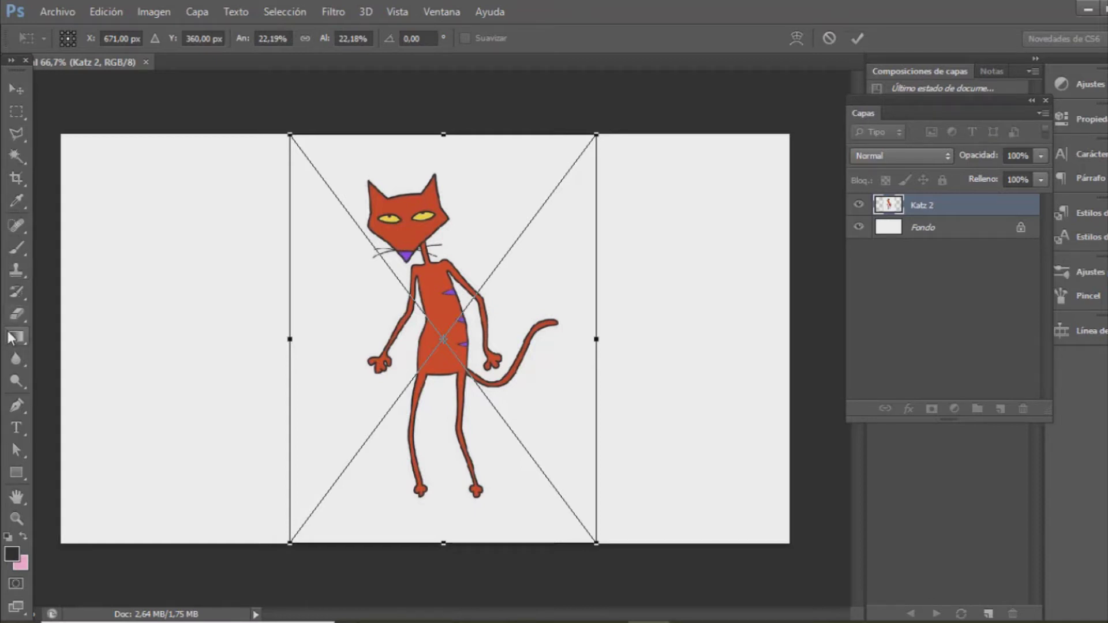
right_click(439, 226)
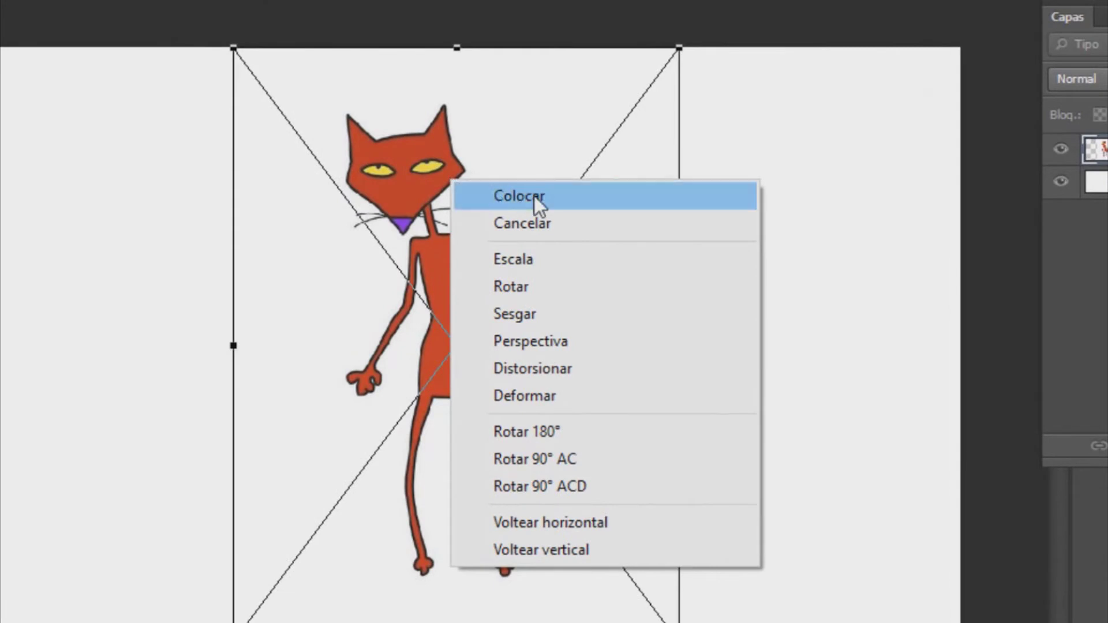
- Commit Katz 2, make Fondo a normal fully locked layer, and select Katz 2
click(535, 196)
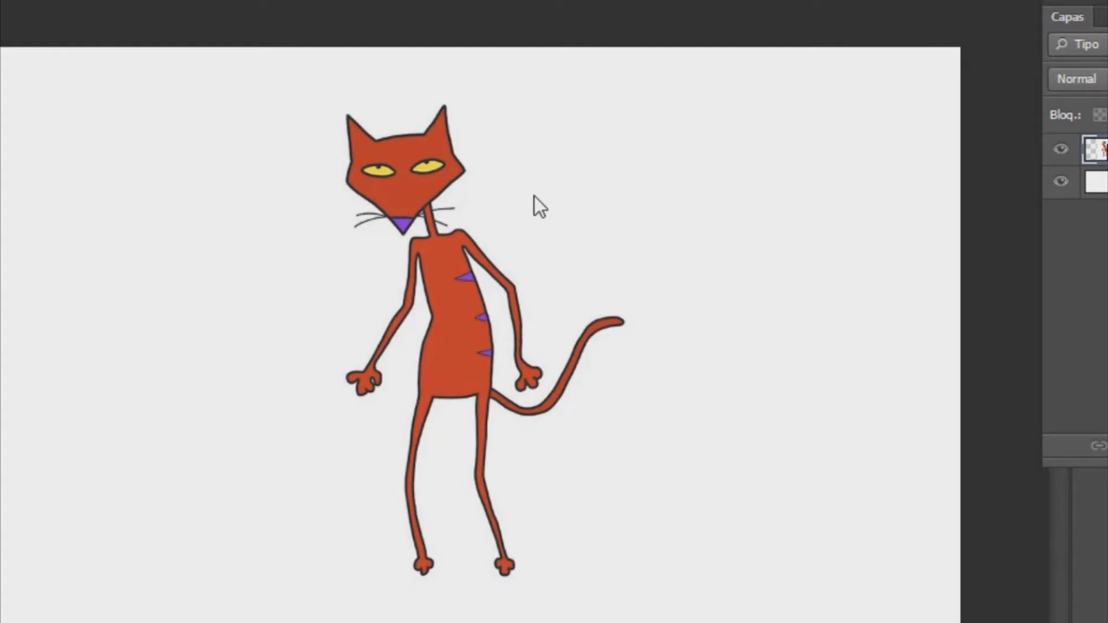
key(p)
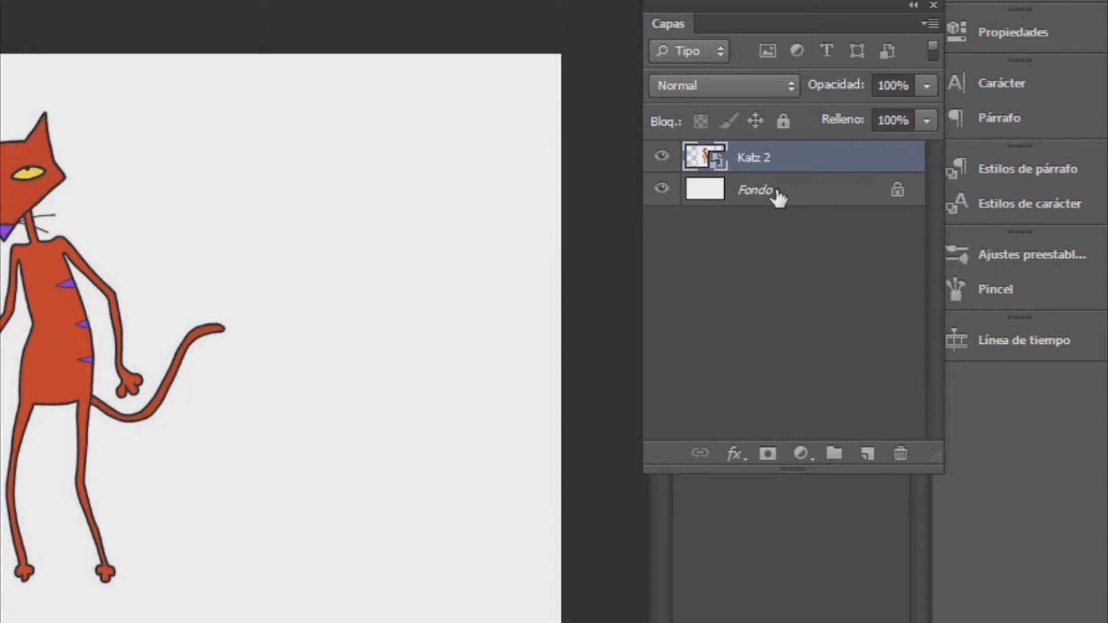
double_click(774, 185)
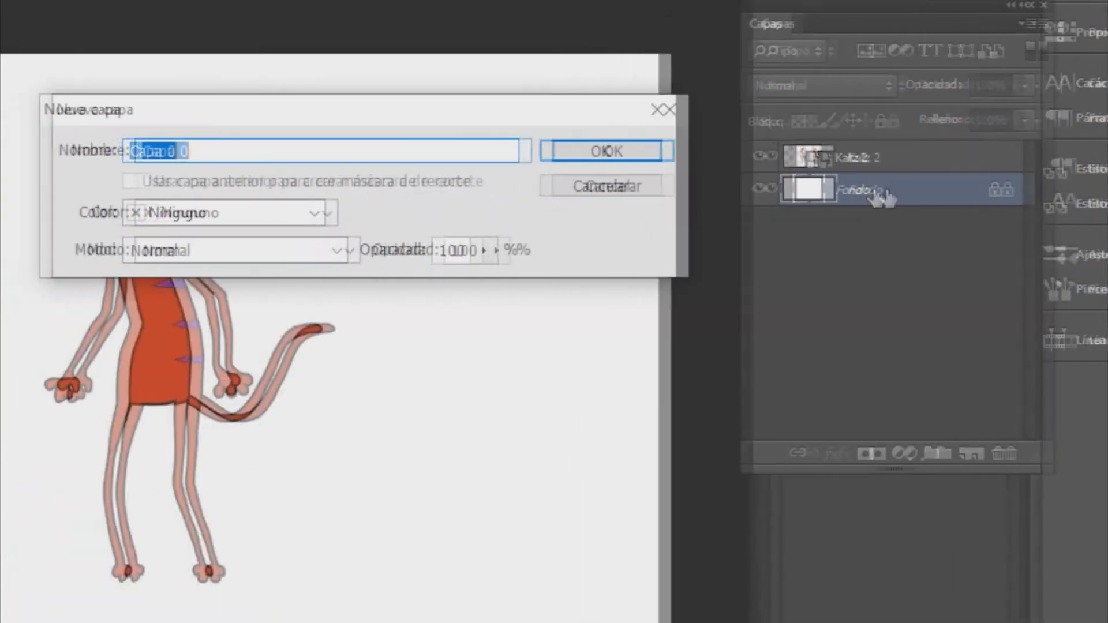
key(BackSpace)
text(Fondo)
key(Return)
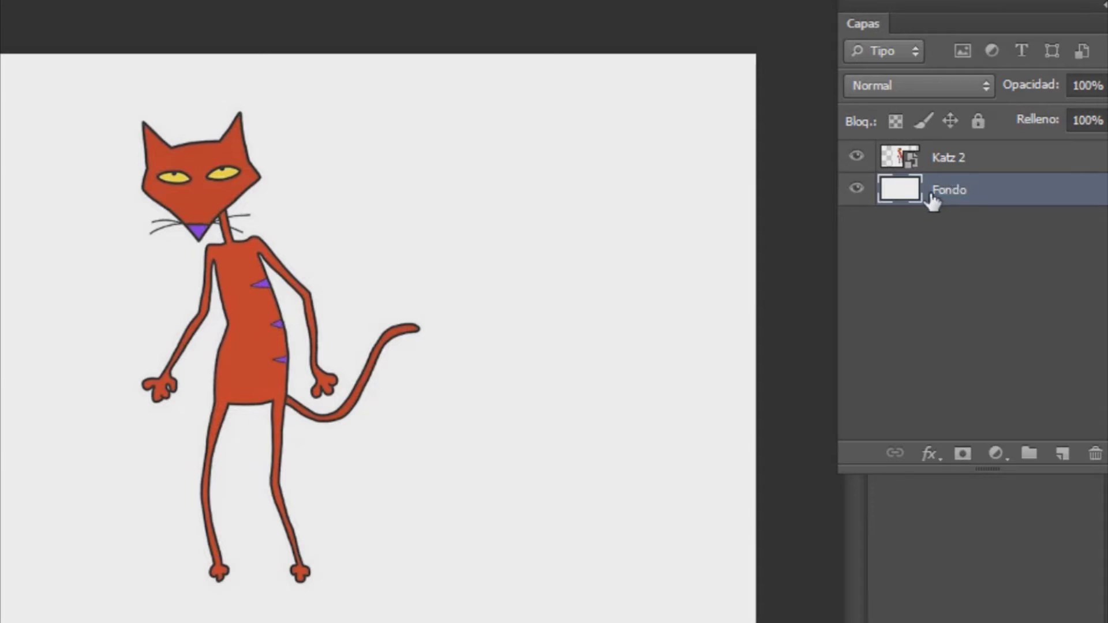
click(978, 121)
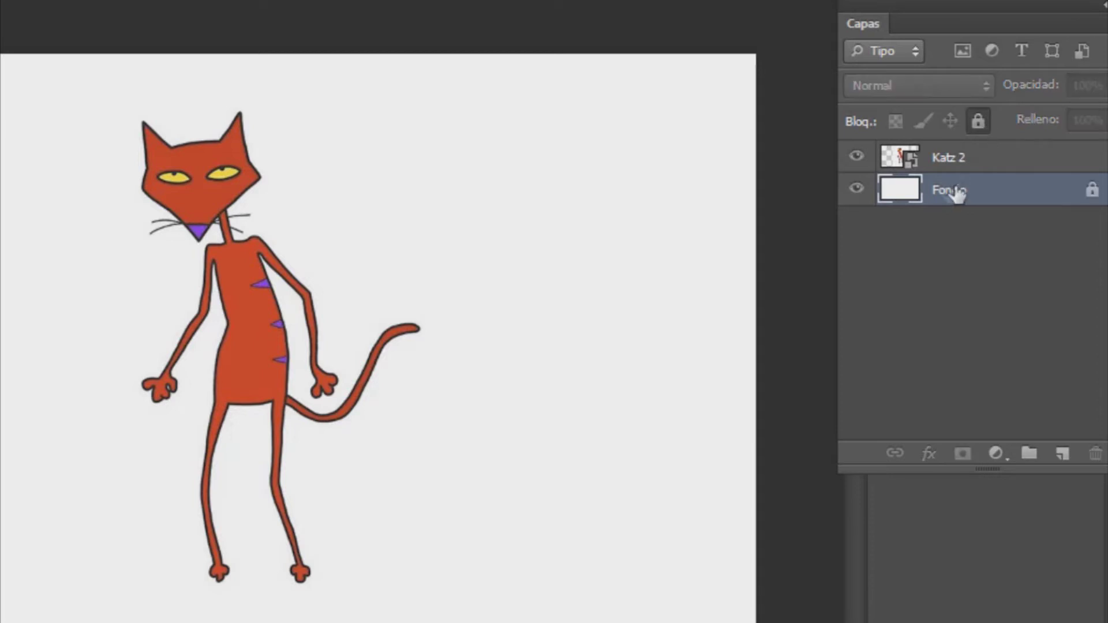
click(964, 159)
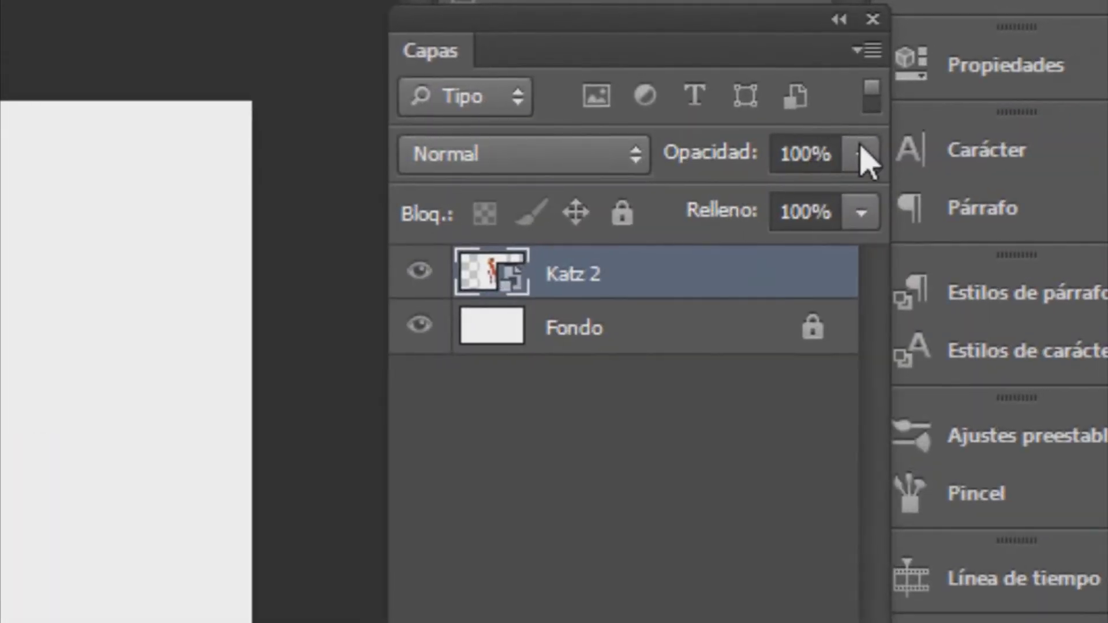
- Lower the Katz 2 layer opacity to 36% as a faded tracing guide
click(861, 154)
mouse_move(857, 199)
mouse_down()
mouse_move(767, 202)
mouse_move(730, 224)
mouse_up()
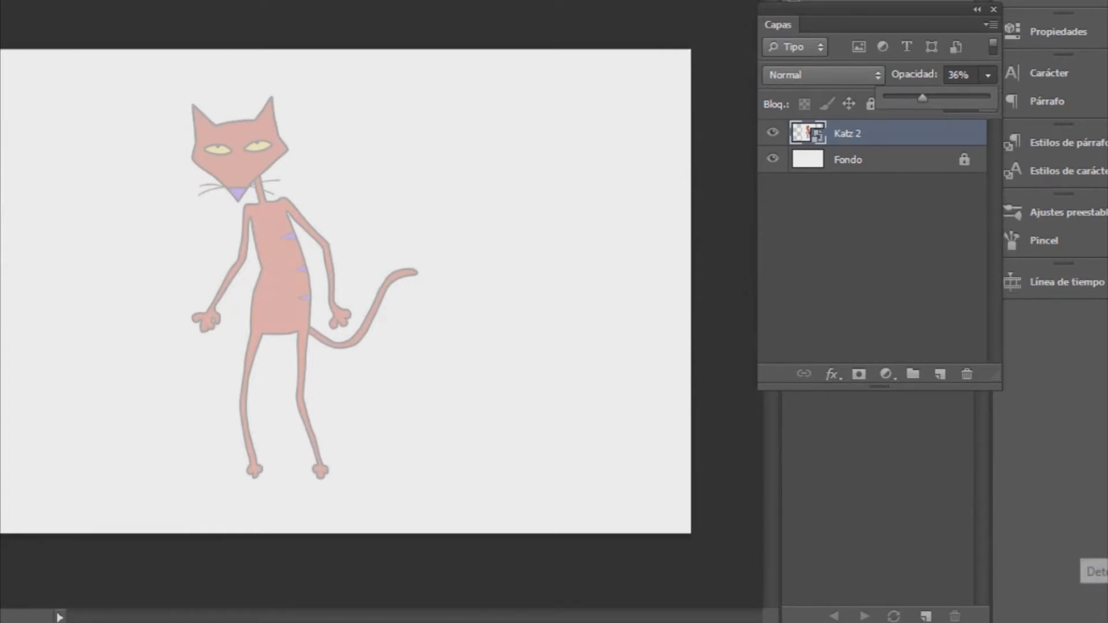
click(919, 198)
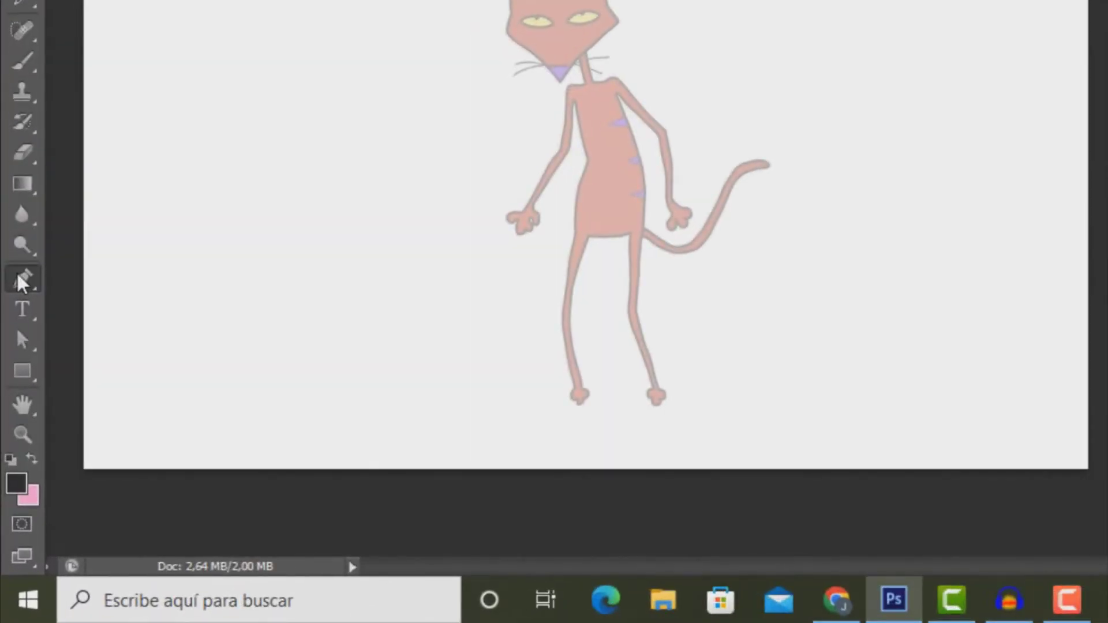
- Set the pen to Shape mode with no fill and a solid black 1 pt stroke
right_click(26, 280)
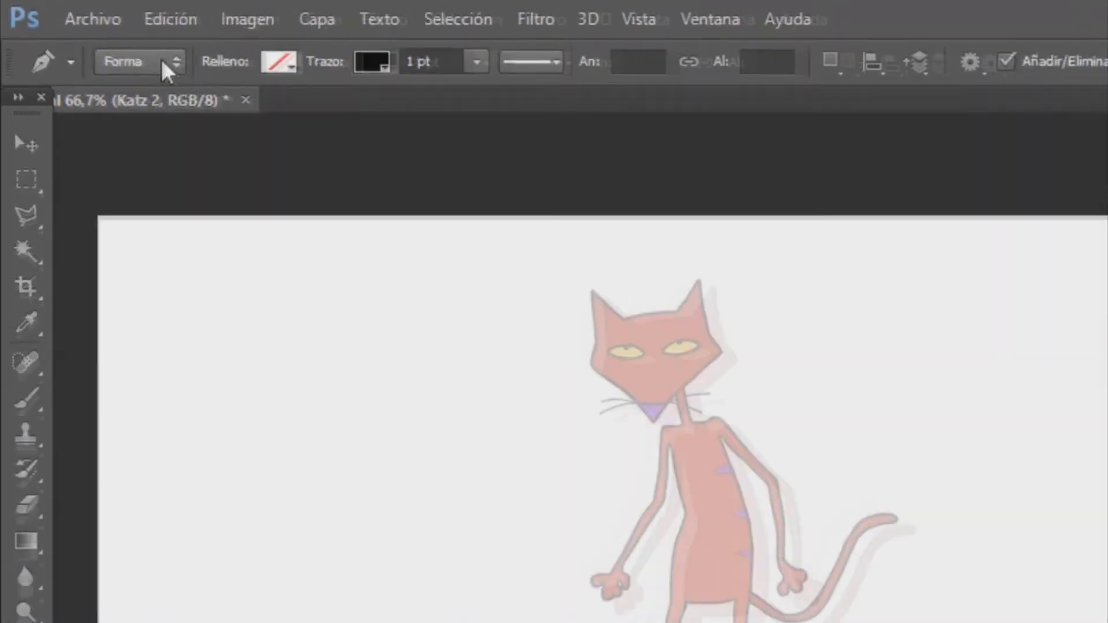
click(139, 53)
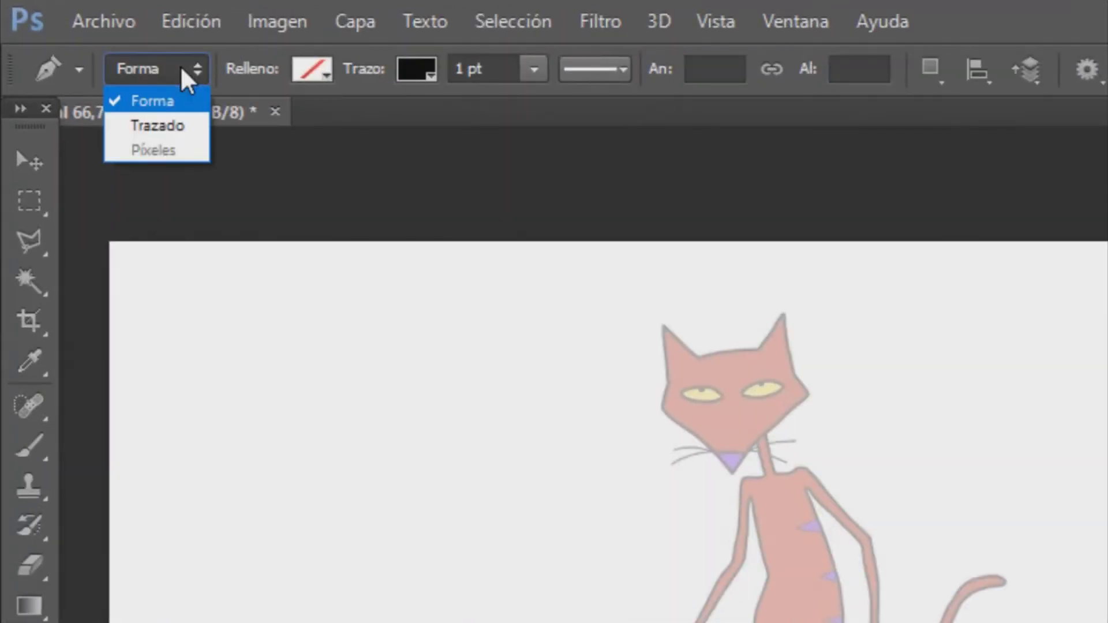
click(145, 104)
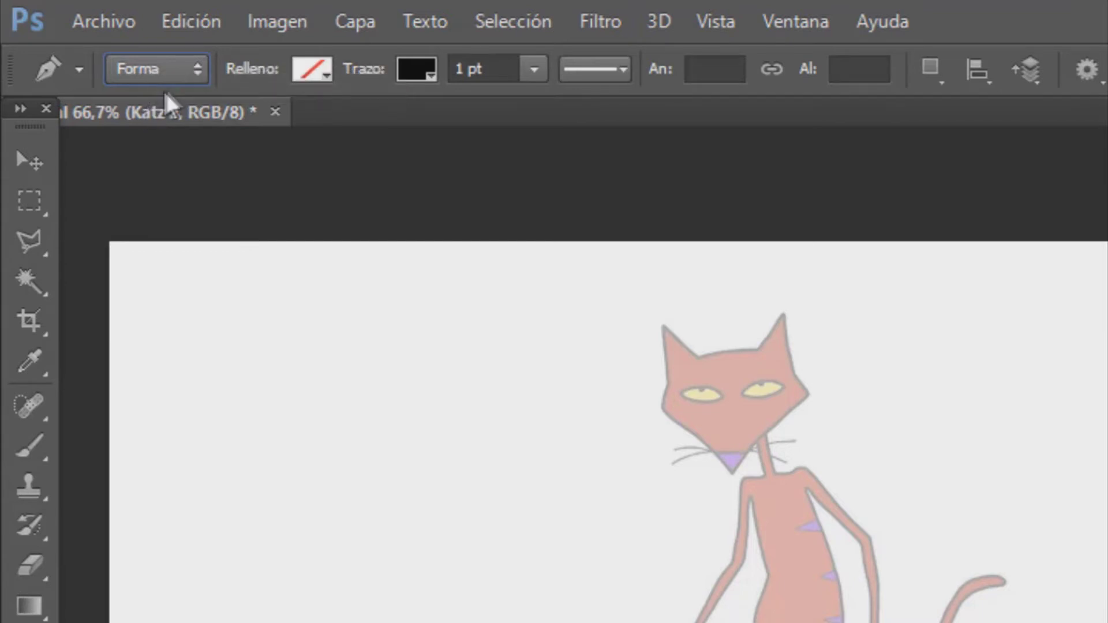
click(314, 69)
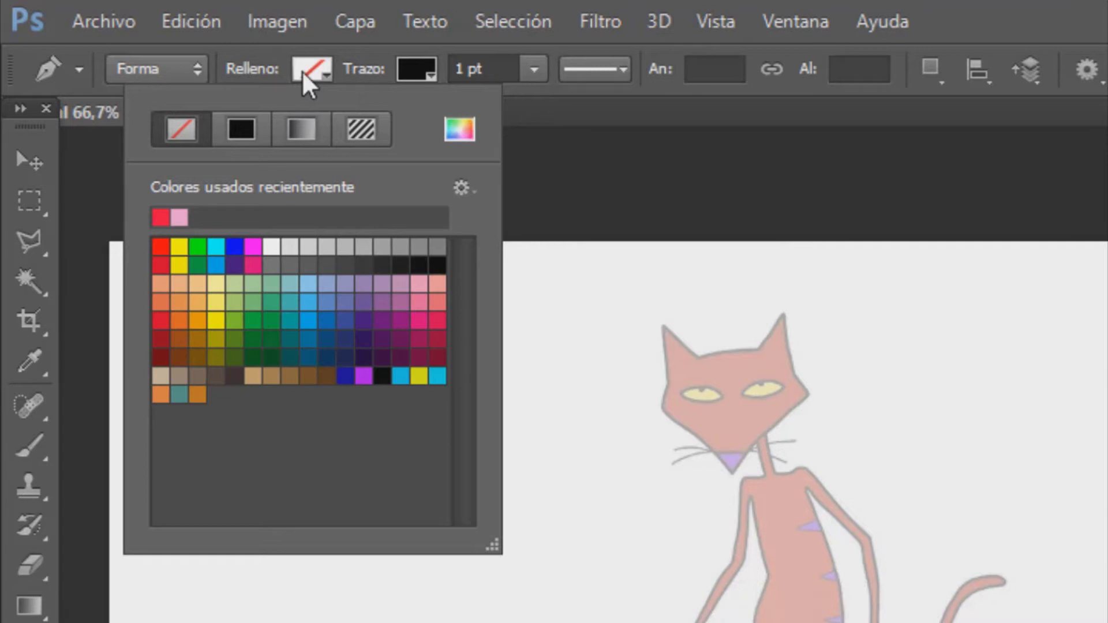
click(425, 67)
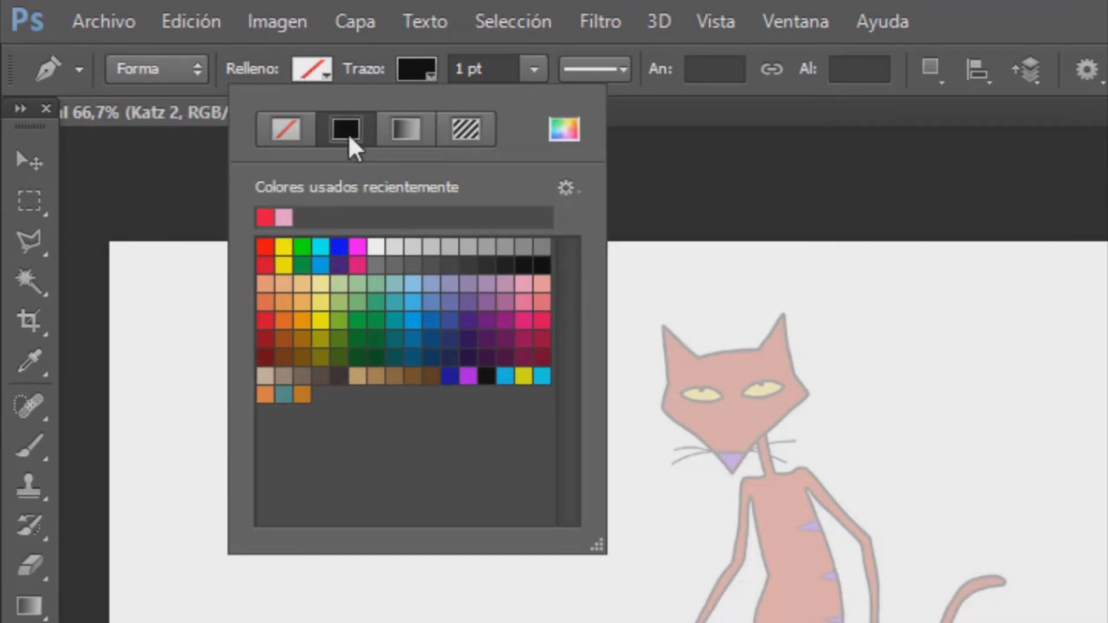
click(414, 71)
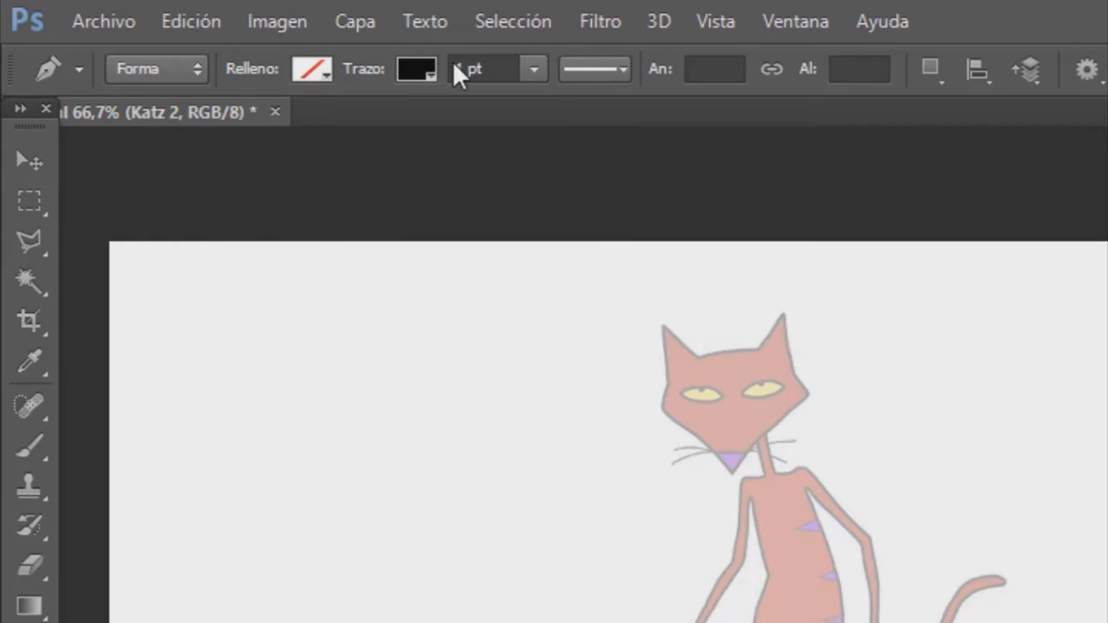
click(535, 71)
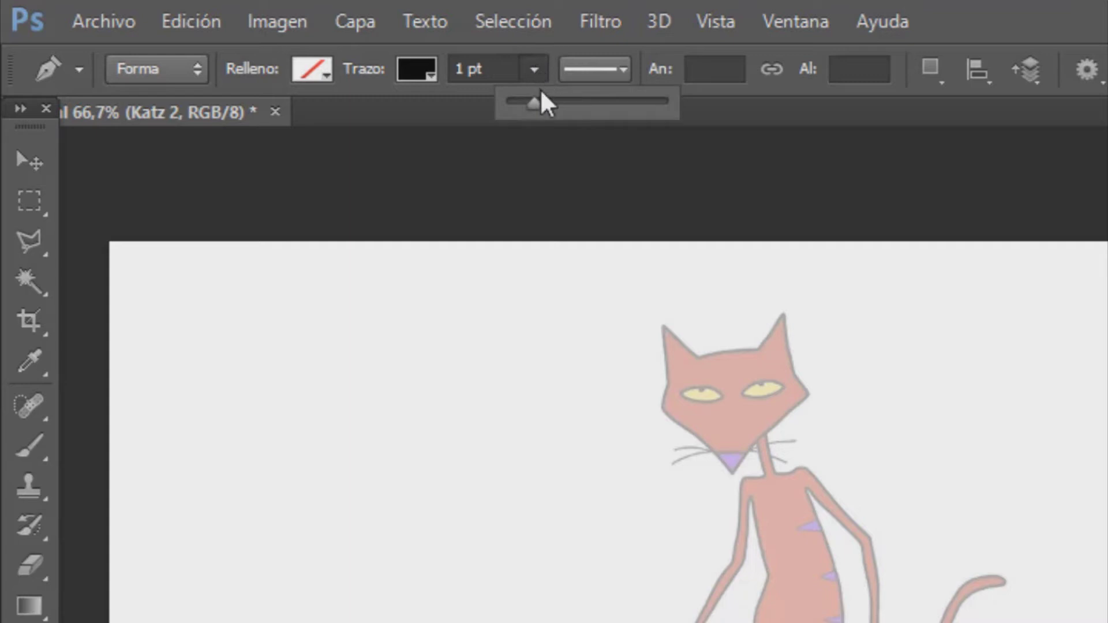
click(539, 68)
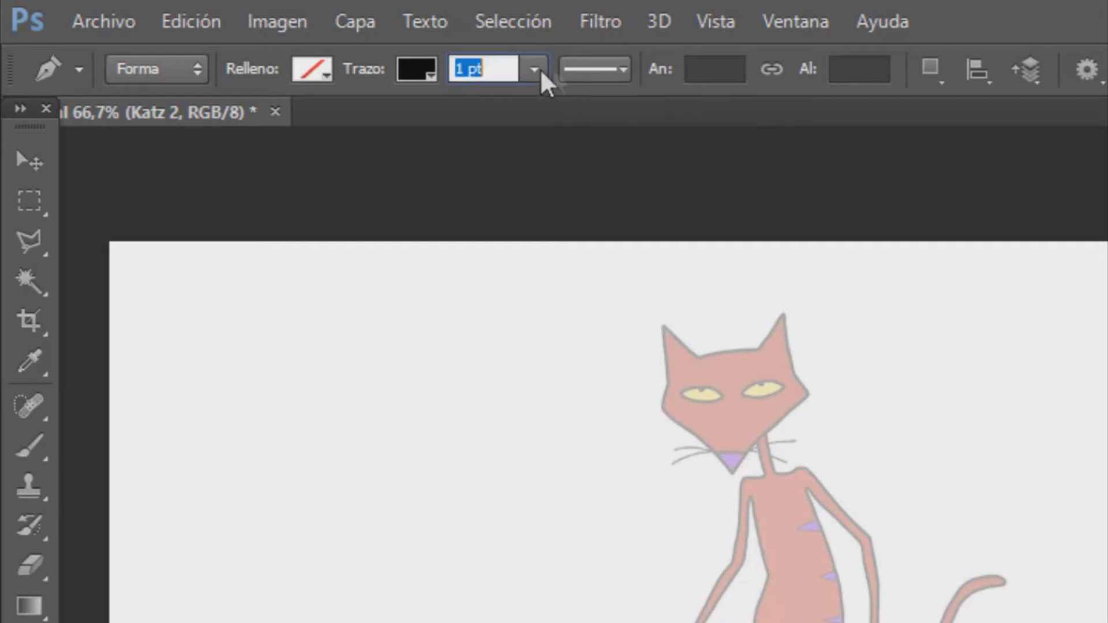
click(603, 67)
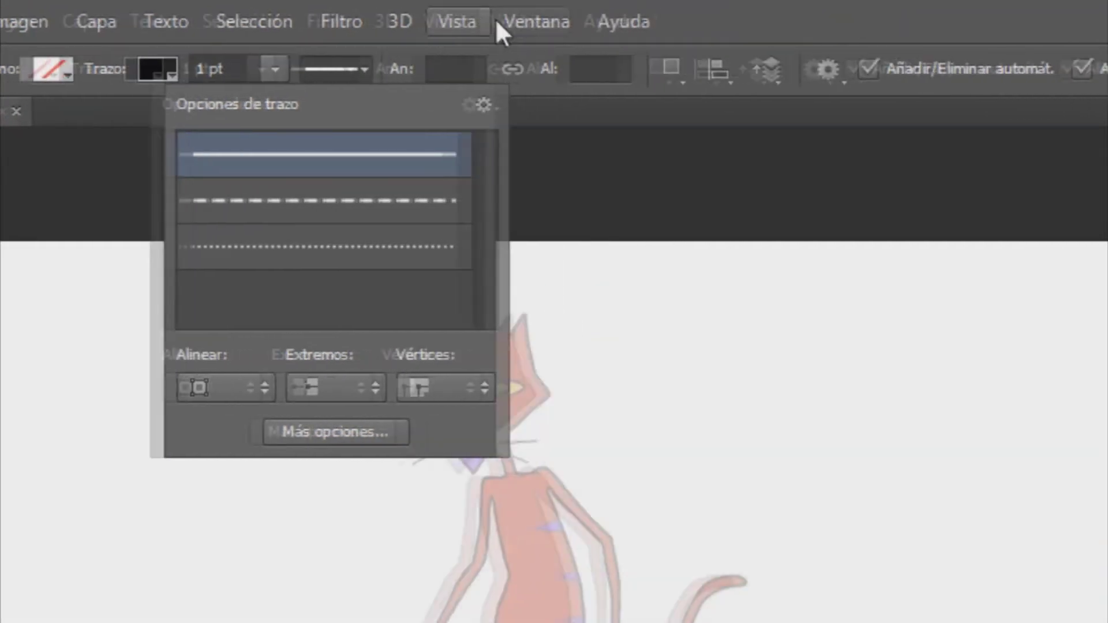
- Show the Navigator panel and set the view to 100% zoom
click(456, 16)
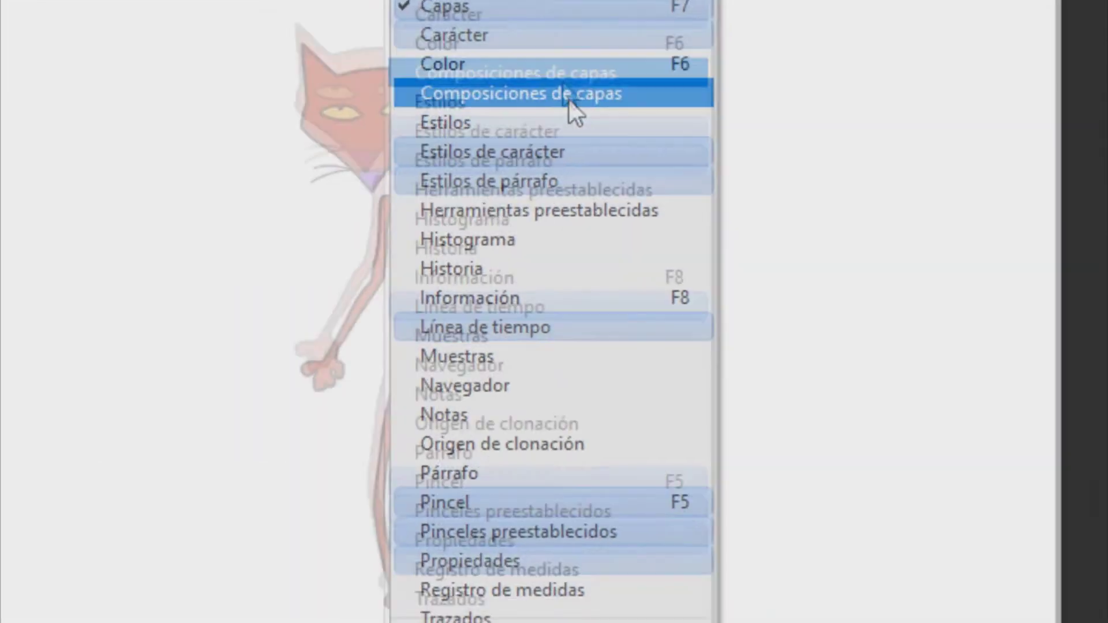
click(507, 310)
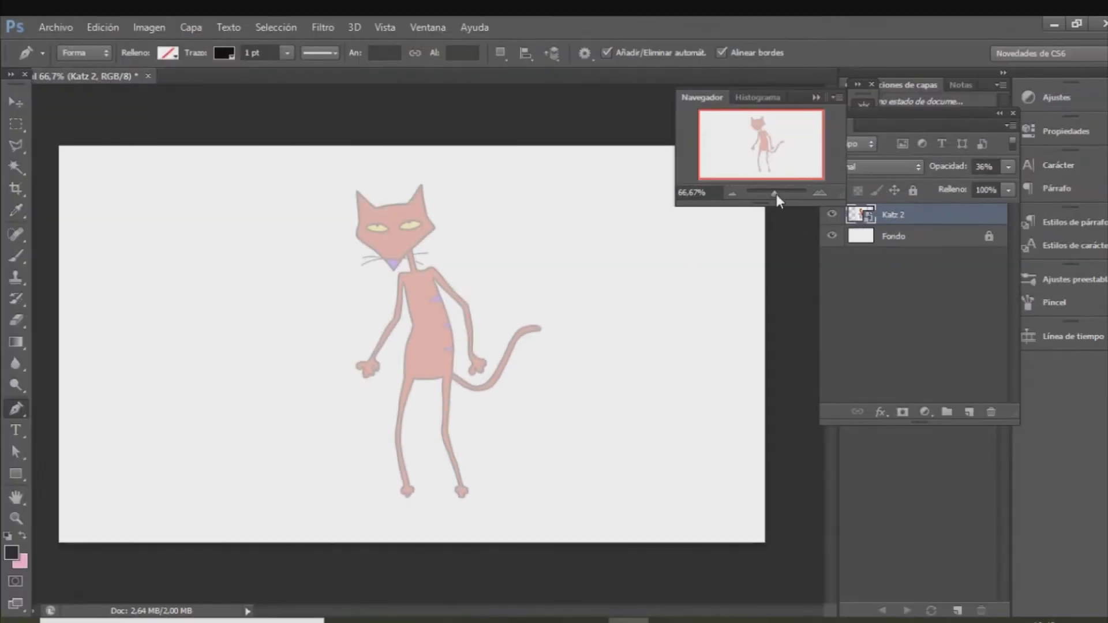
mouse_move(775, 193)
mouse_down()
mouse_move(792, 194)
mouse_move(783, 198)
mouse_up()
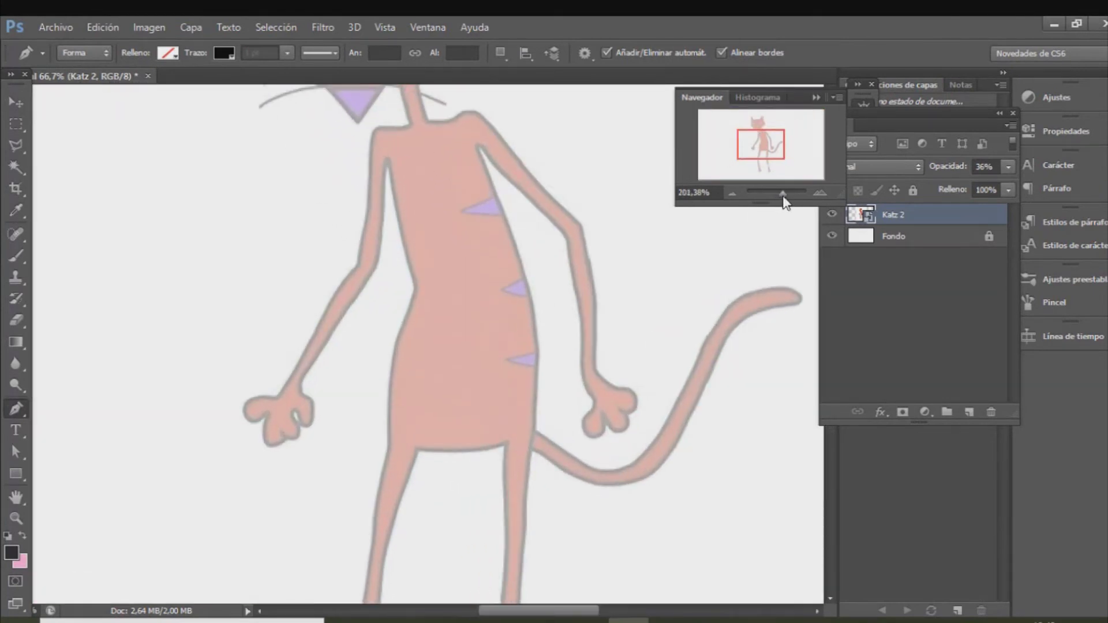
drag(783, 199, 781, 200)
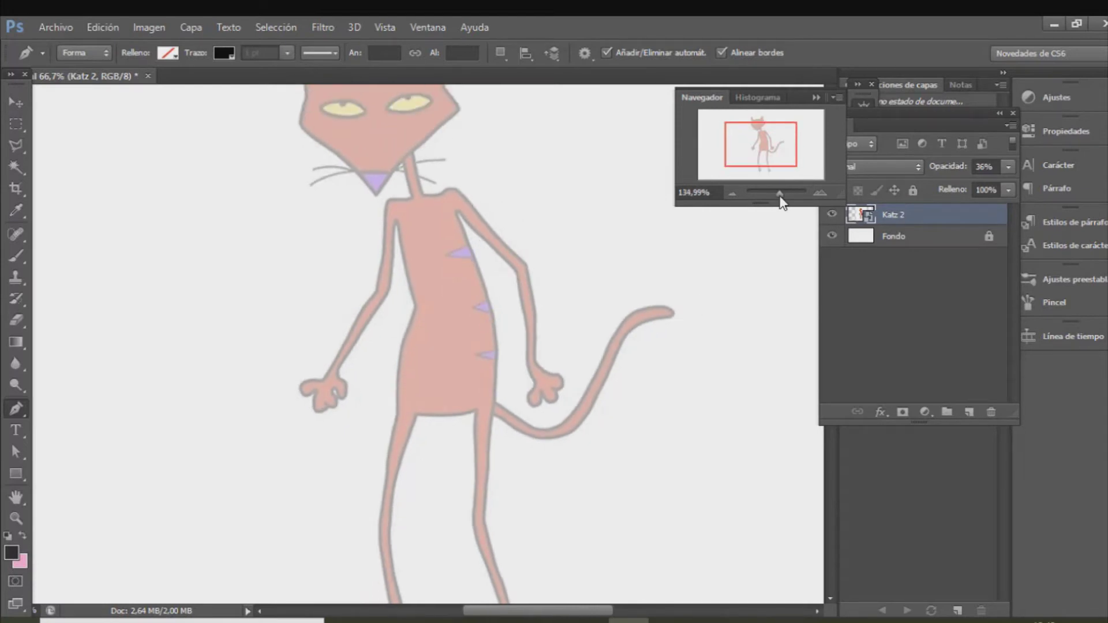
key(ctrl+1)
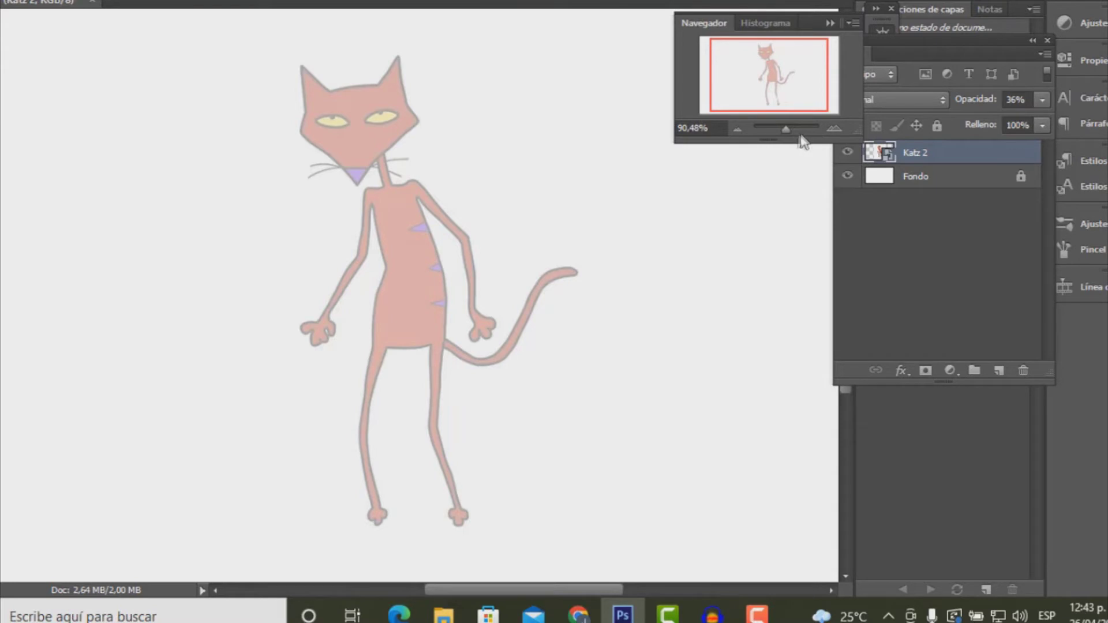
- Zoom in on the faded cat's legs and feet
scroll(402, 479, up, 3)
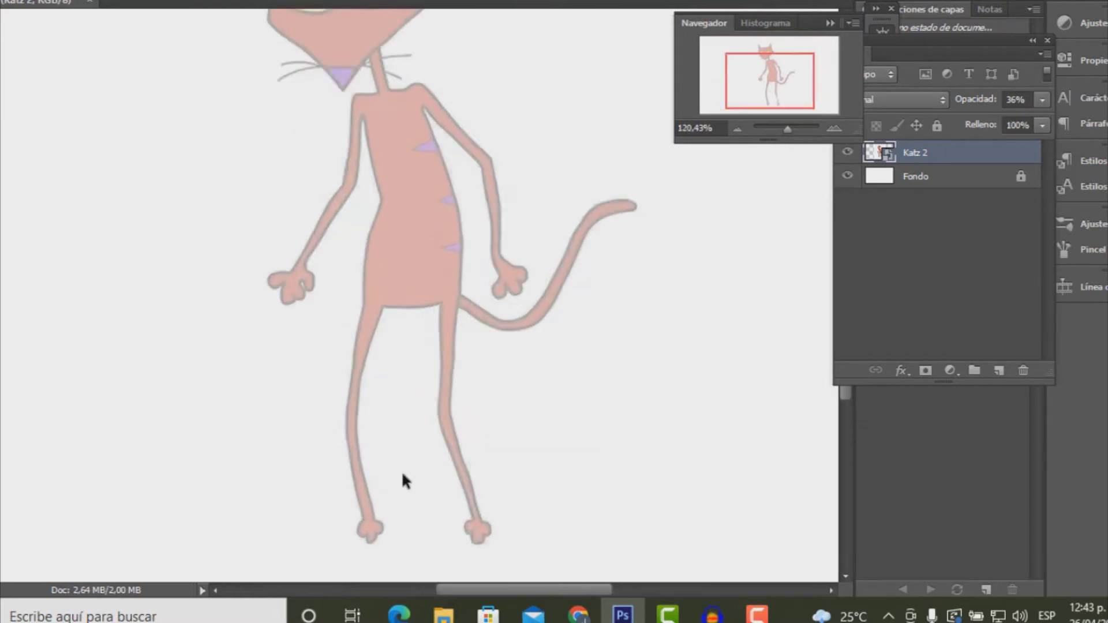
scroll(402, 479, up, 3)
scroll(442, 476, up, 2)
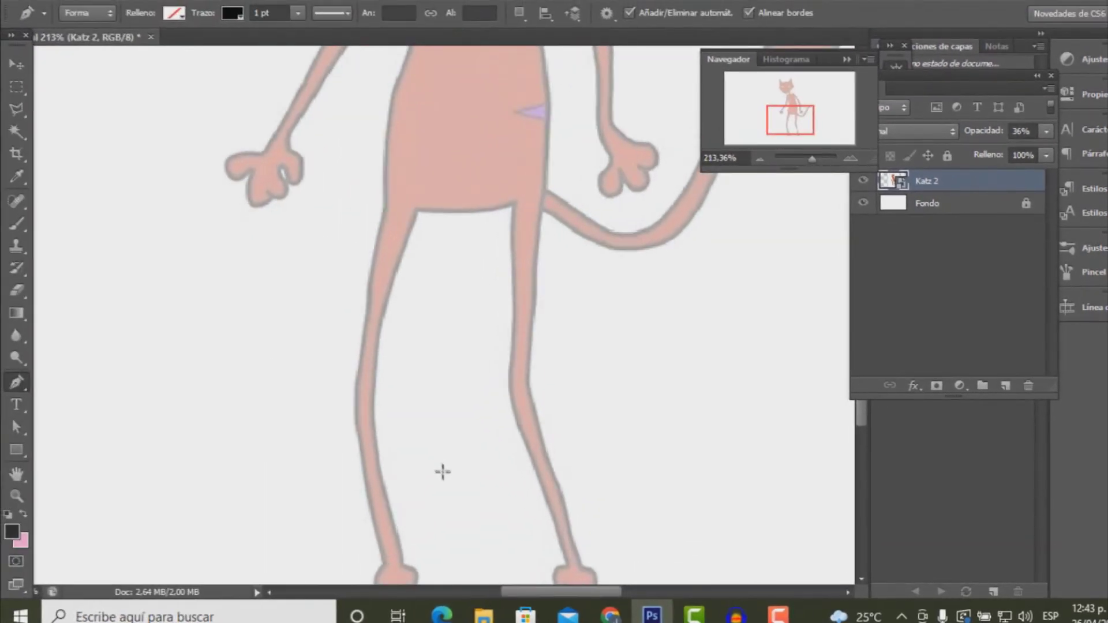
scroll(433, 416, down, 3)
scroll(429, 385, down, 1)
scroll(429, 386, down, 1)
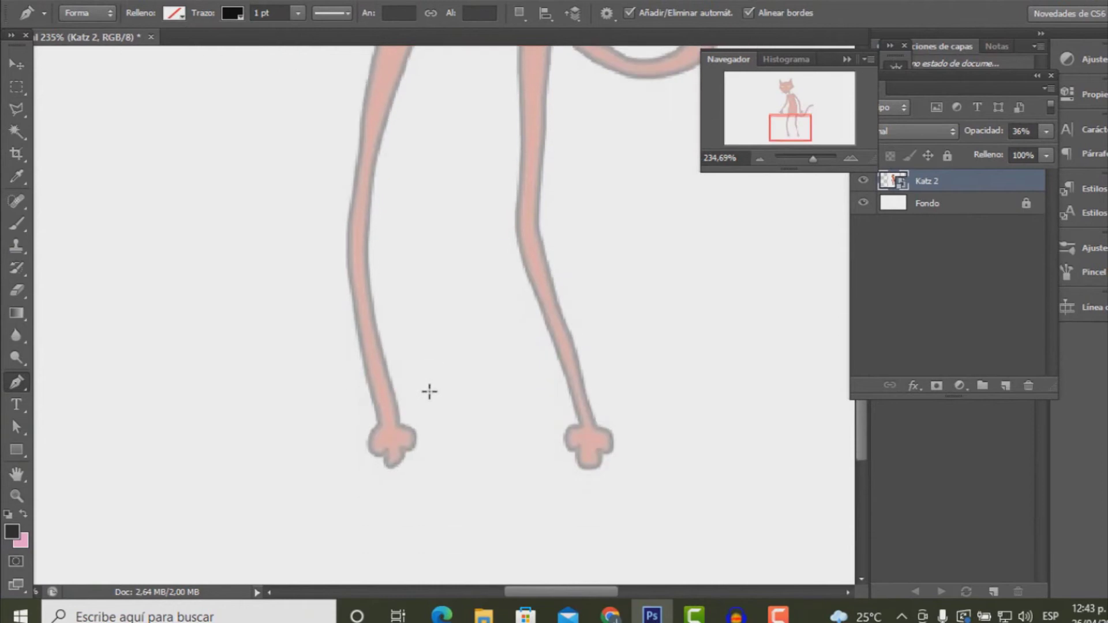
- Start the Forma 1 path with curved anchors along the bottom of the left foot
scroll(432, 447, up, 2)
scroll(433, 448, up, 1)
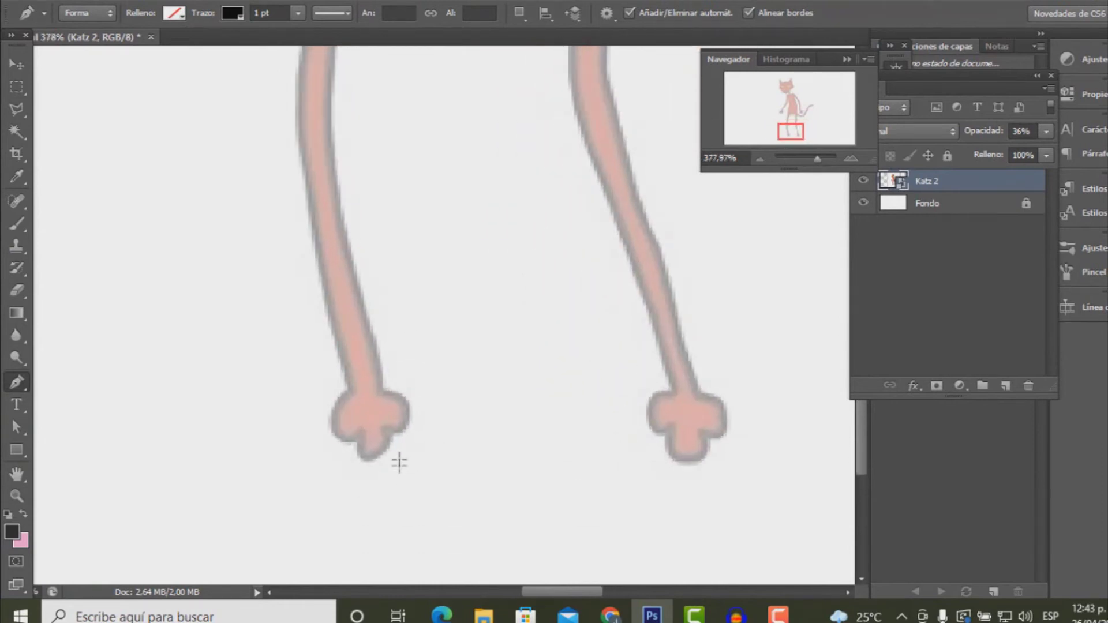
click(384, 429)
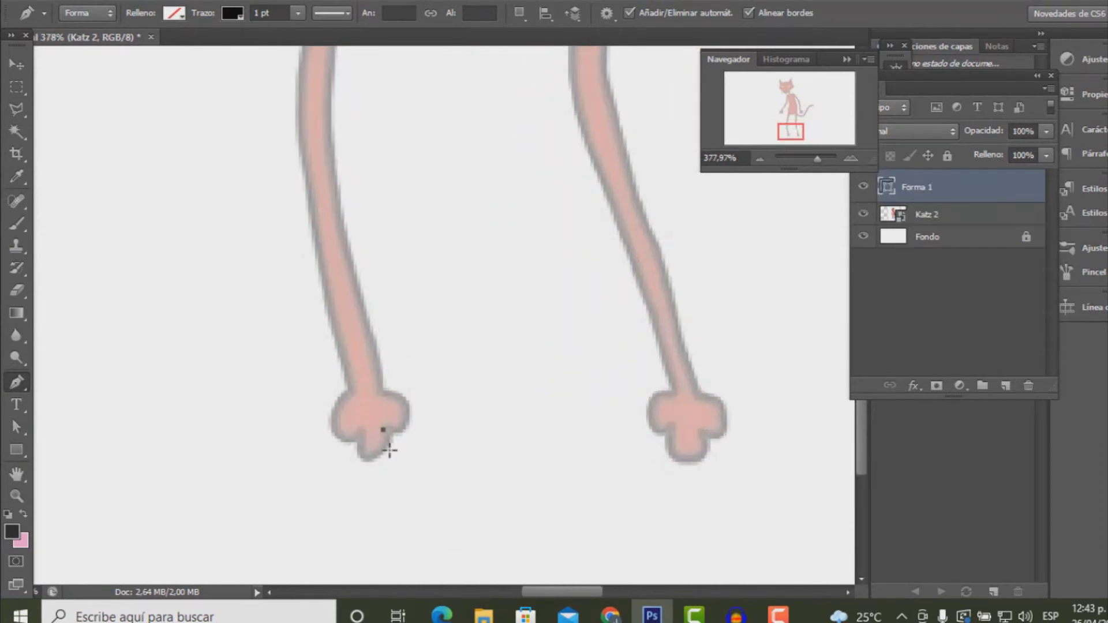
click(385, 441)
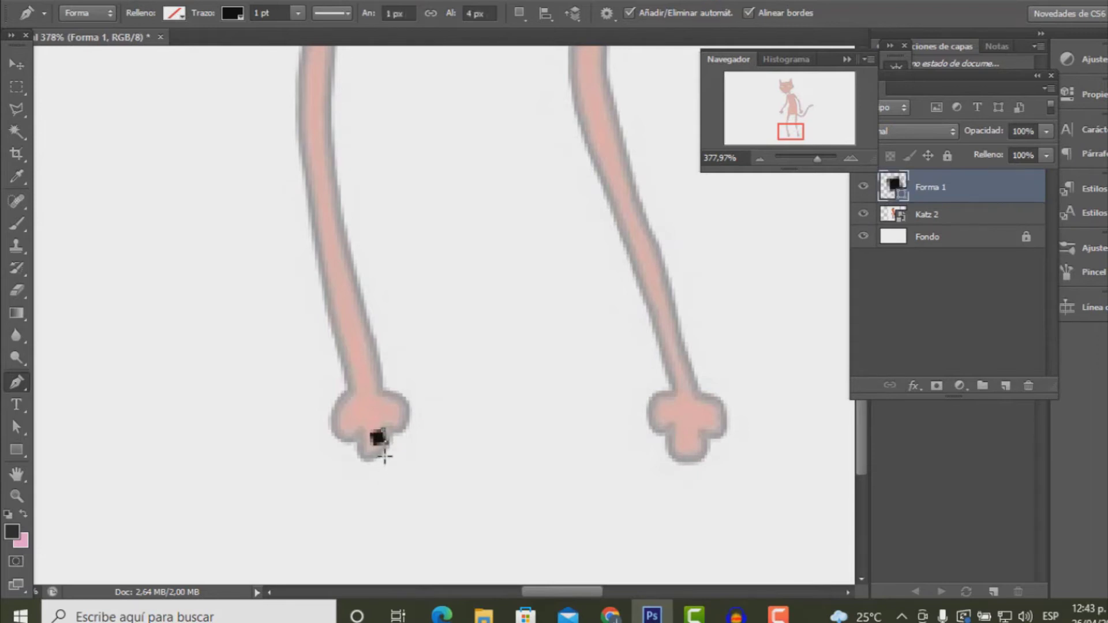
drag(362, 457, 339, 447)
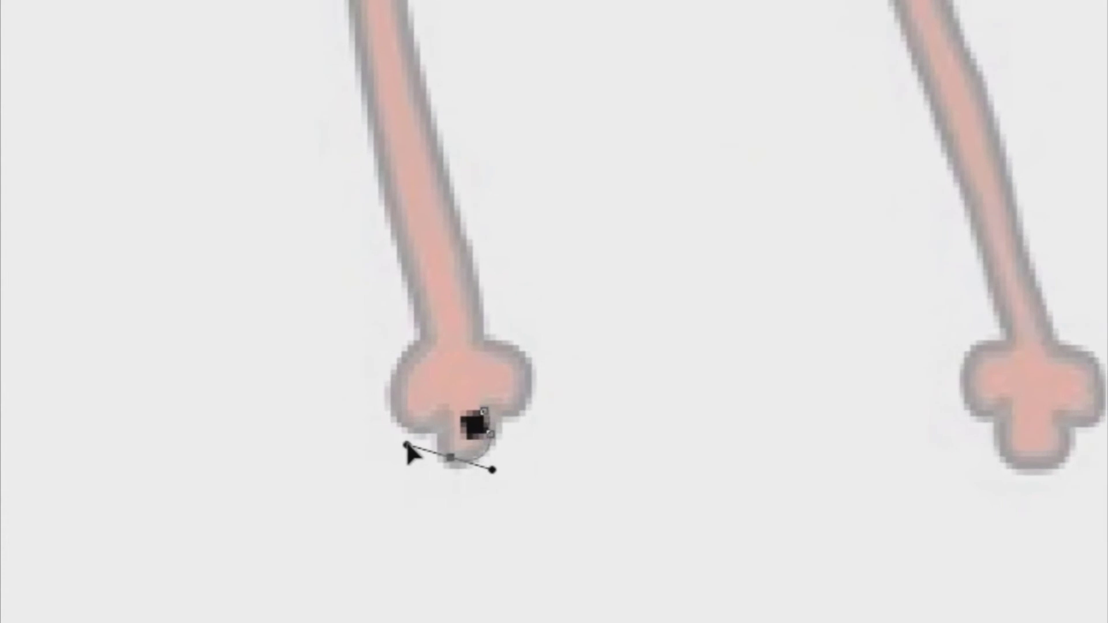
drag(412, 444, 420, 442)
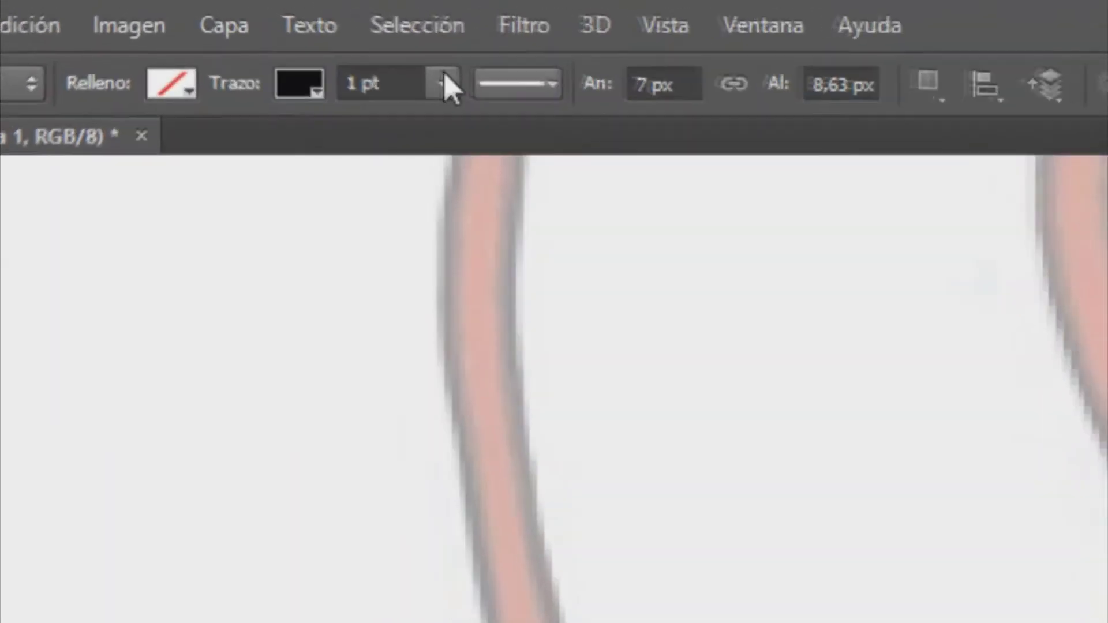
- Set the stroke to 0,19 pt, break the anchor handle, and curve around the toes
click(448, 86)
drag(445, 134, 448, 138)
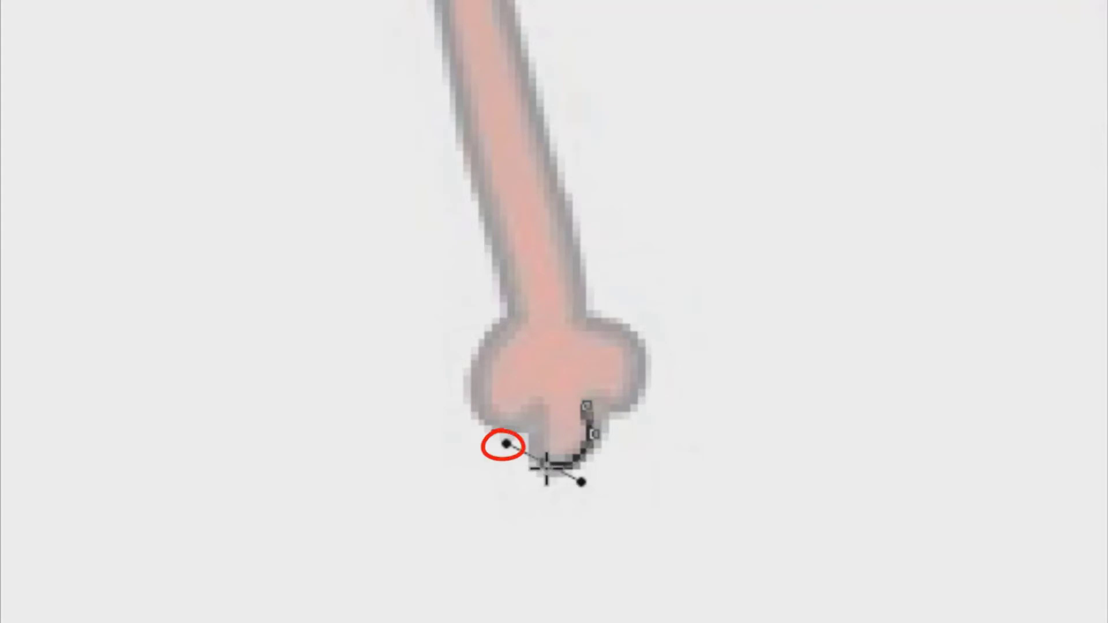
key(alt)
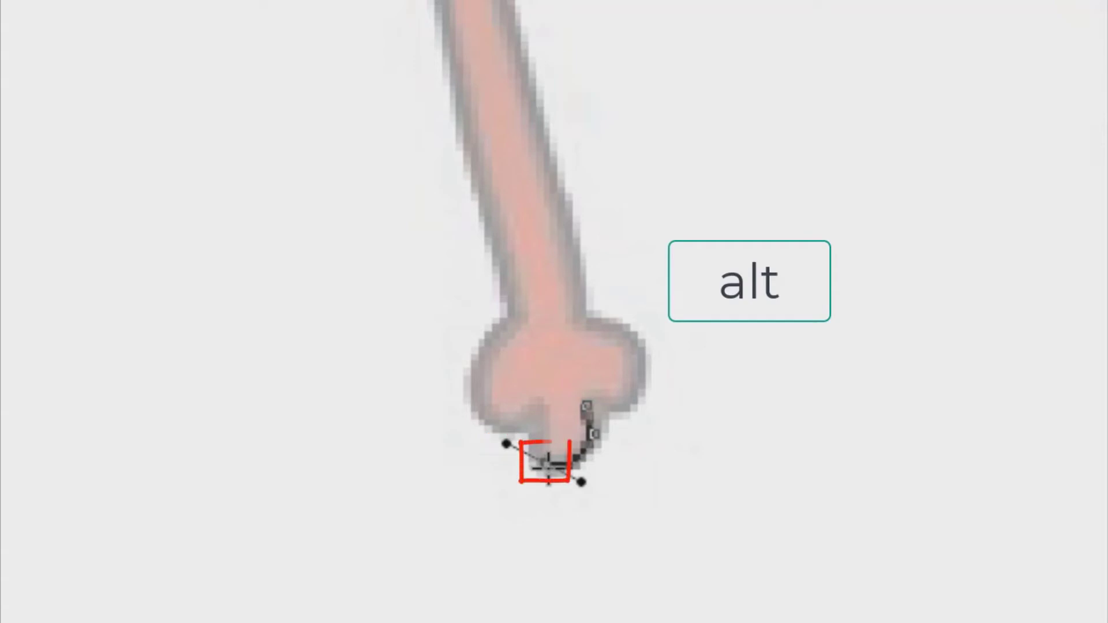
alt+click(545, 461)
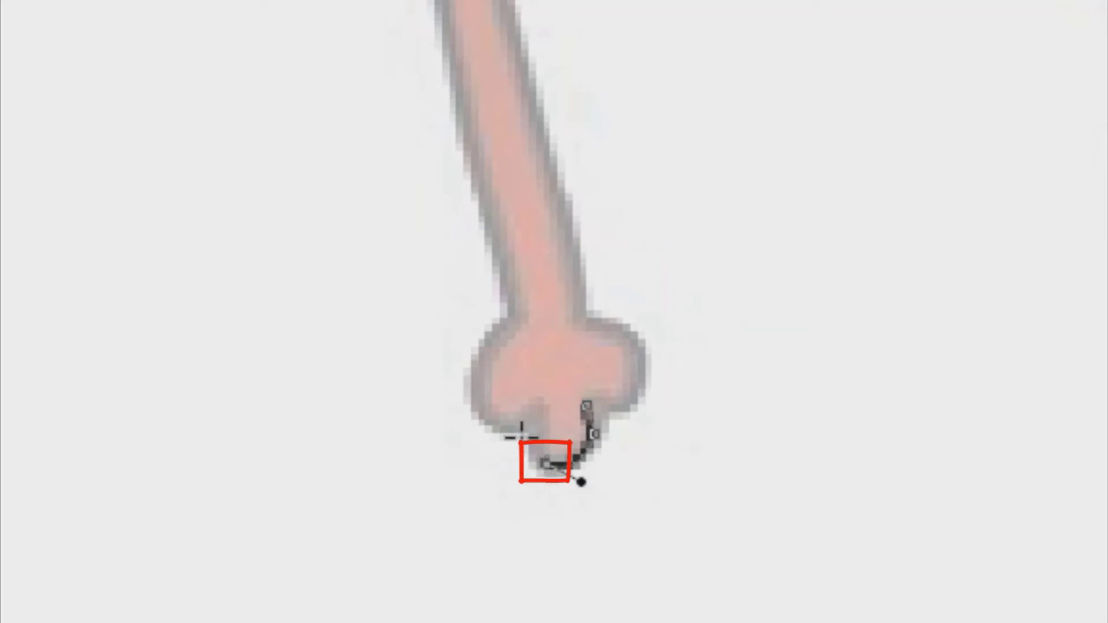
drag(539, 419, 548, 385)
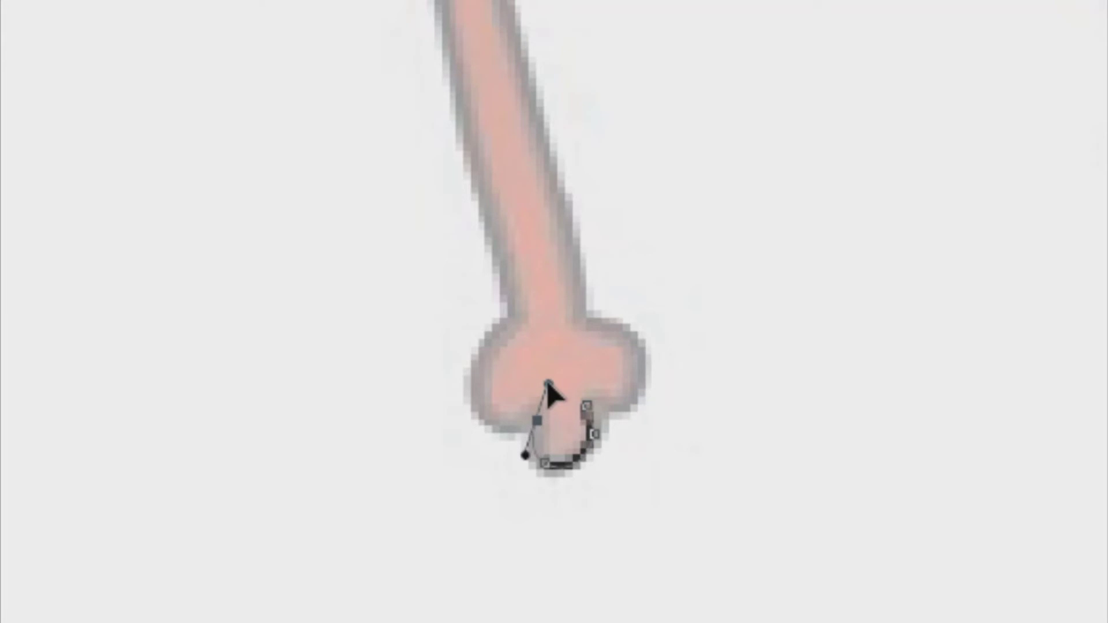
drag(547, 384, 550, 383)
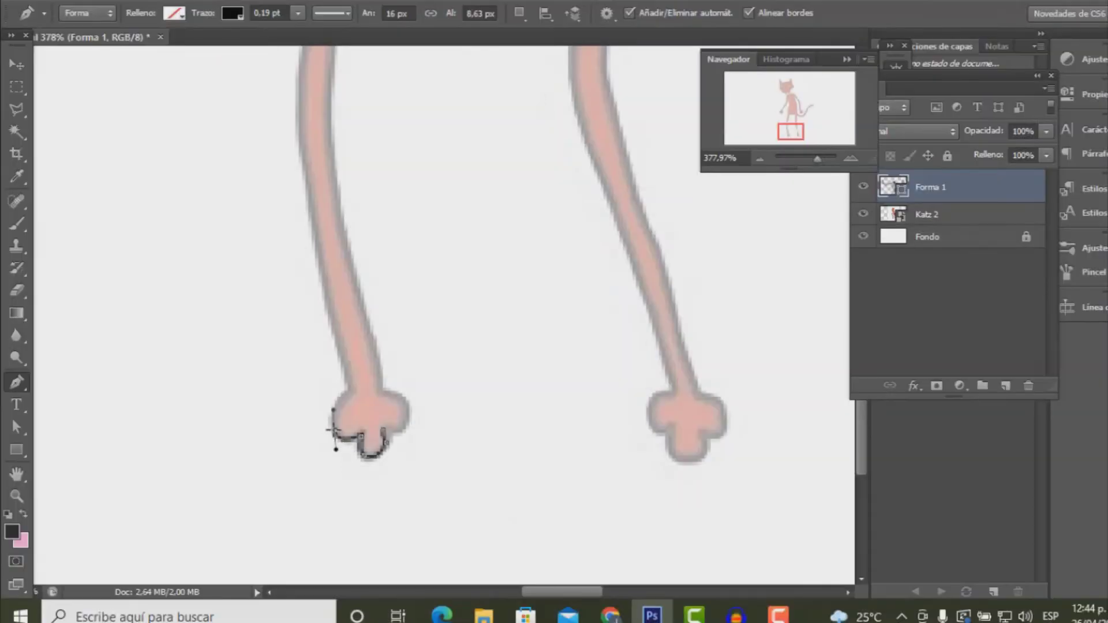
- Add a curved anchor at the side of the left foot
drag(352, 394, 375, 390)
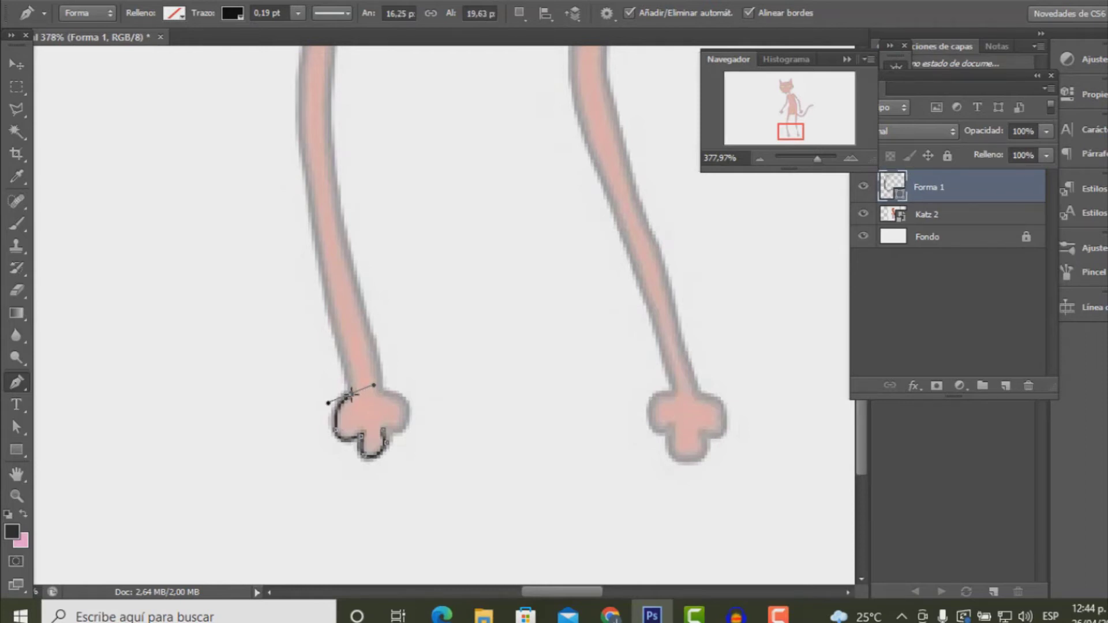
scroll(371, 420, up, 2)
scroll(370, 415, up, 2)
scroll(347, 392, up, 2)
scroll(304, 361, down, 2)
scroll(306, 354, down, 1)
- Extend the path up the leg's outer edge with a curved anchor, removing its upper handle
drag(301, 207, 306, 151)
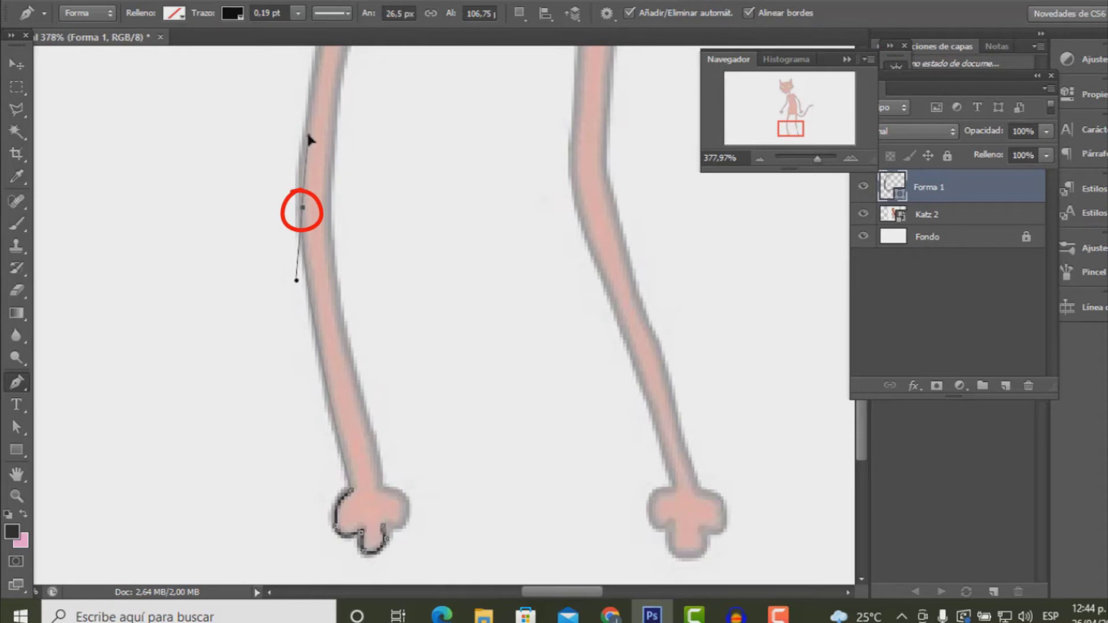
drag(305, 152, 308, 136)
alt+click(302, 208)
scroll(349, 220, down, 3)
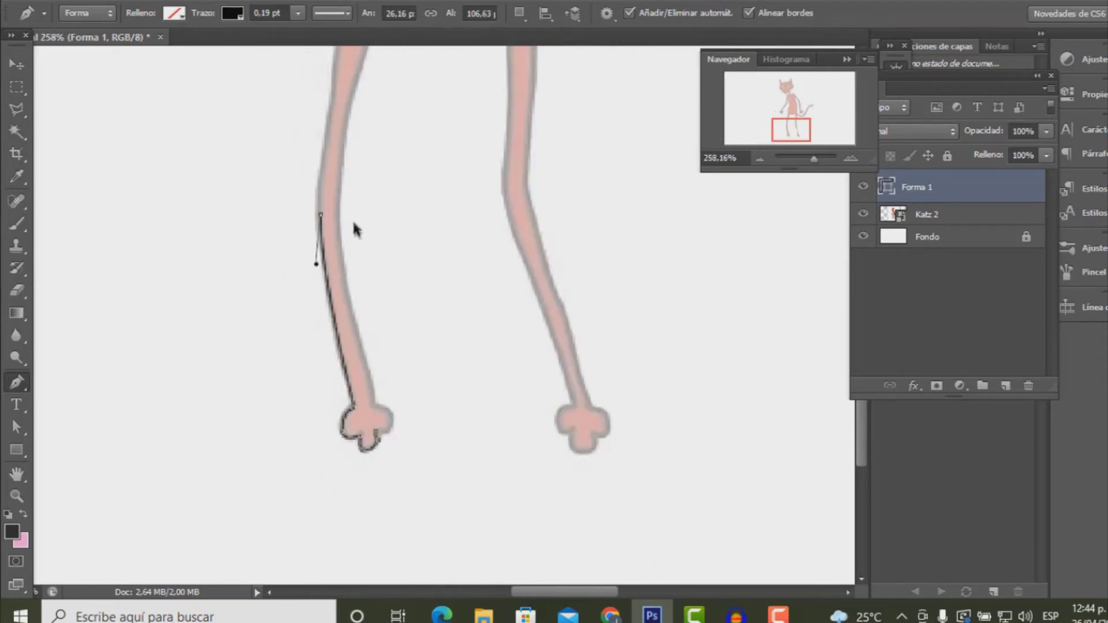
scroll(354, 225, down, 3)
scroll(430, 280, up, 3)
scroll(440, 314, up, 2)
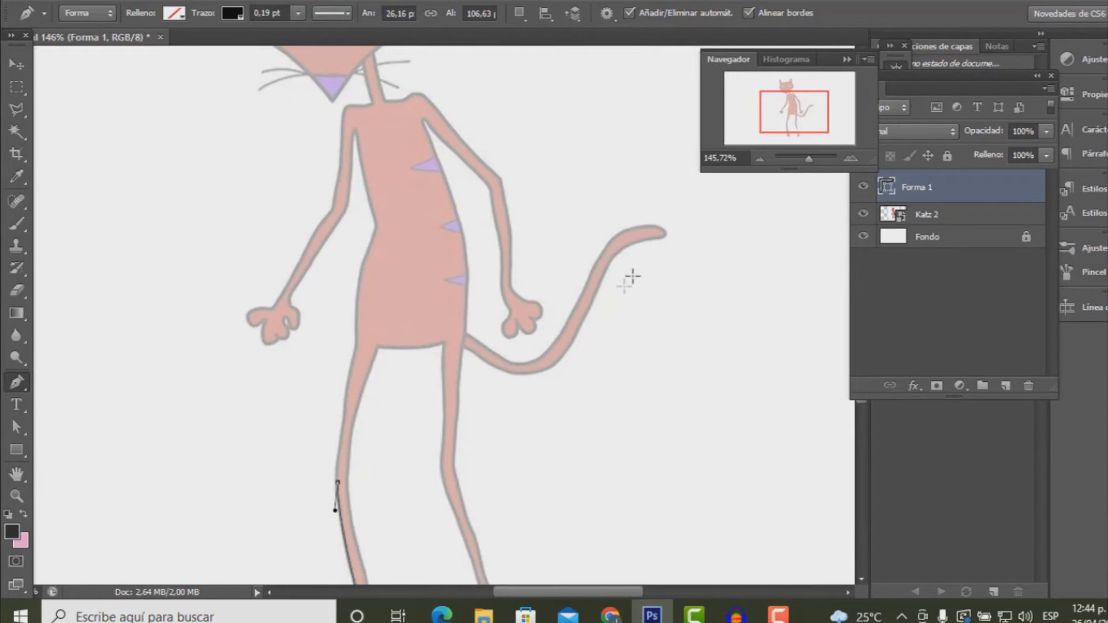
scroll(469, 555, down, 3)
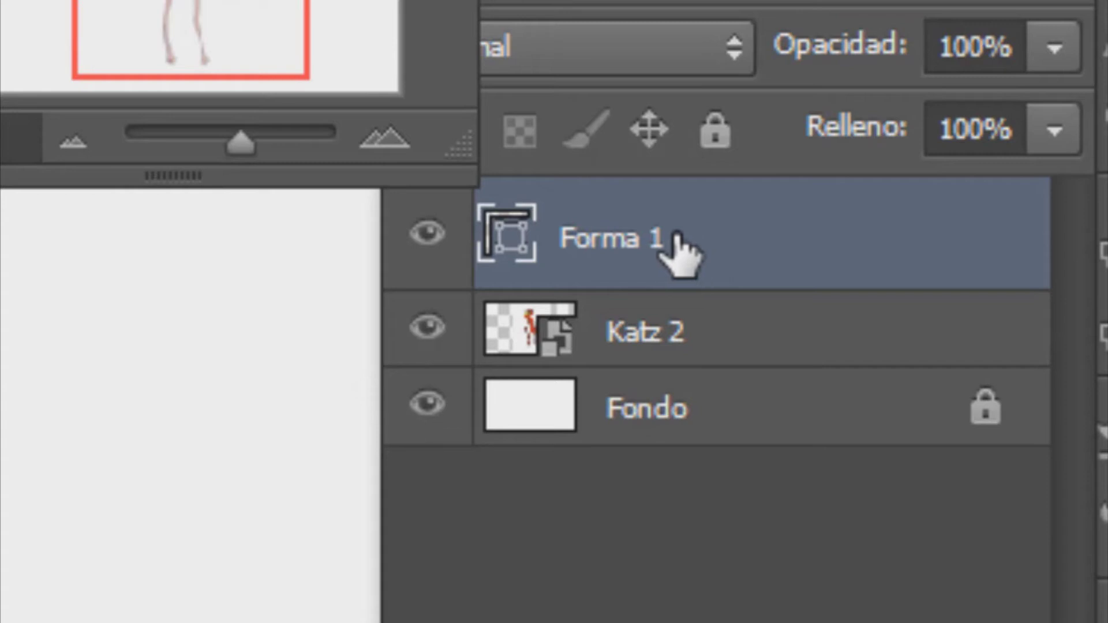
- Rename the Forma 1 layer in the Layers panel to 'CUERPO'
double_click(626, 238)
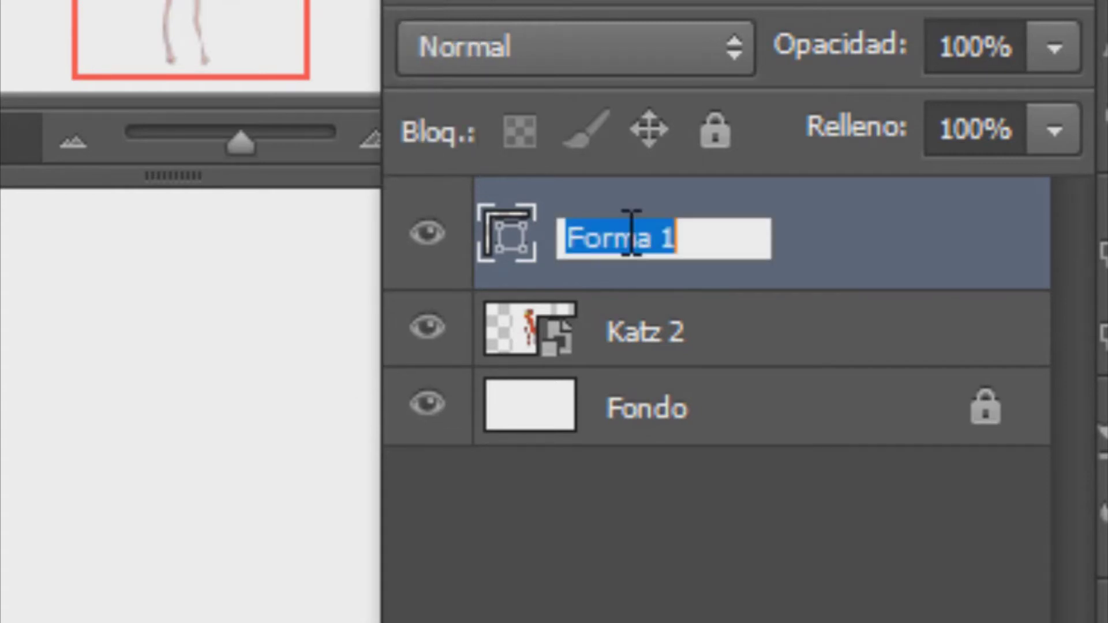
key(BackSpace)
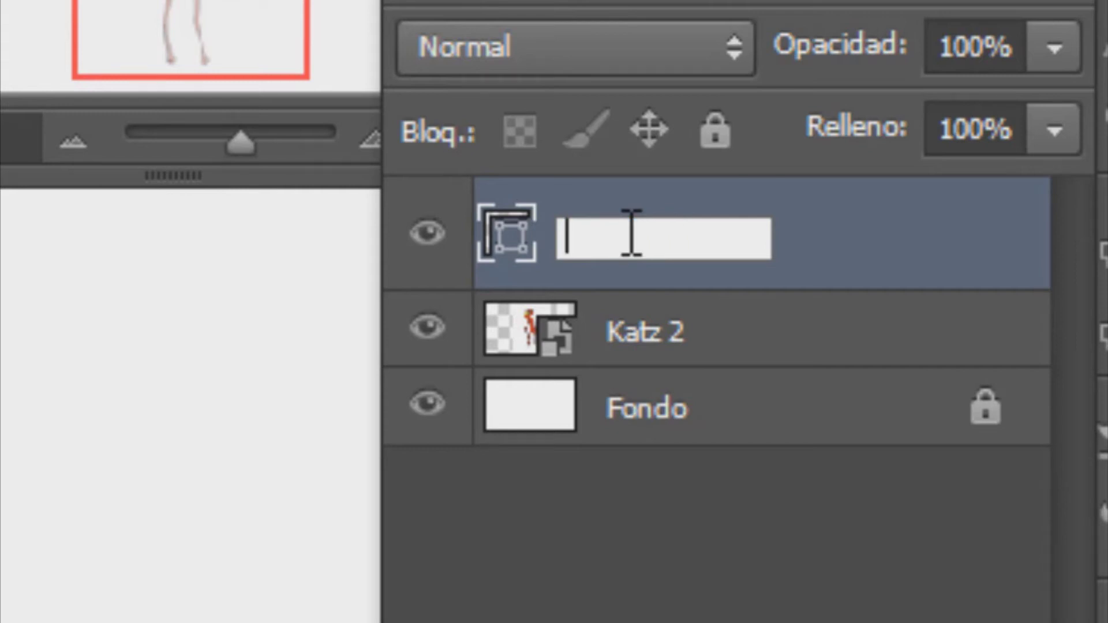
text(cUERPO)
key(Return)
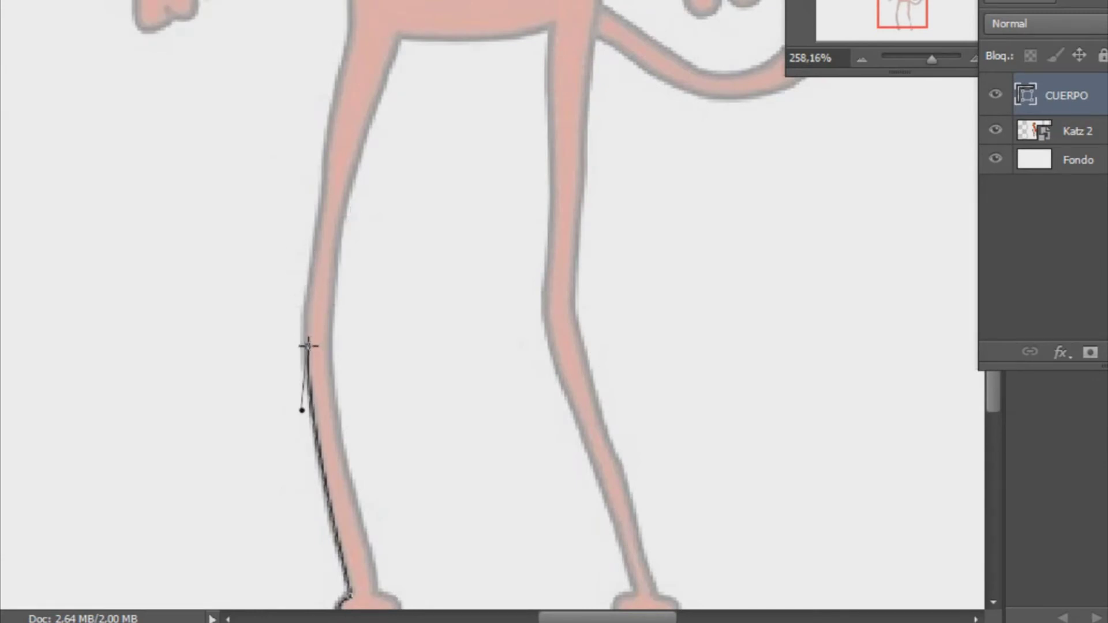
- Add outline points further up the left leg's edge
click(316, 231)
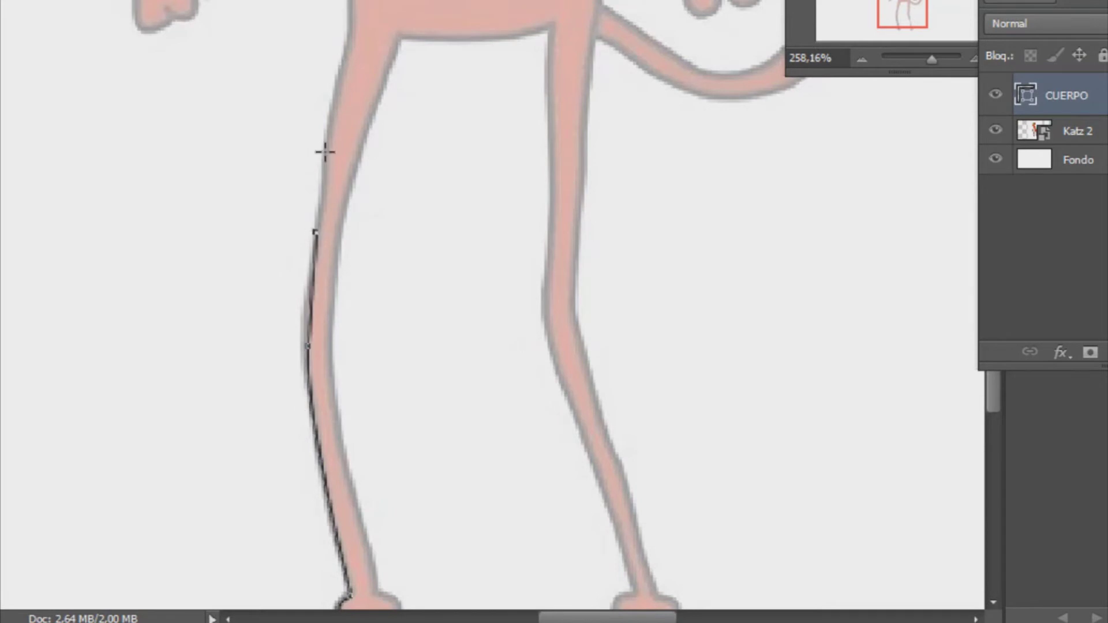
click(324, 143)
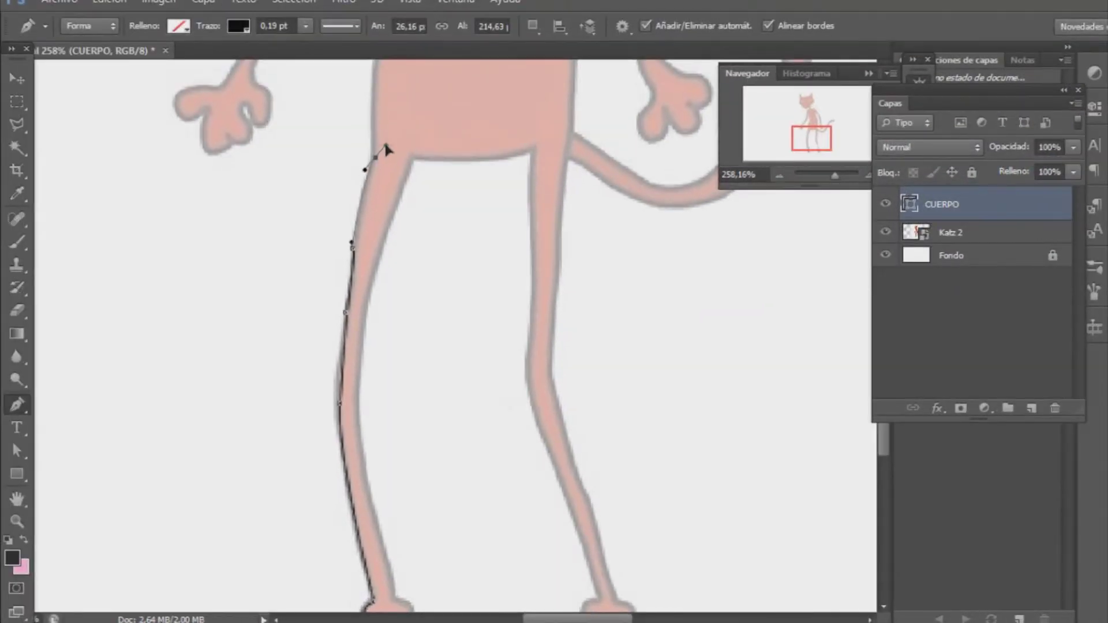
drag(385, 149, 386, 146)
scroll(438, 245, up, 1)
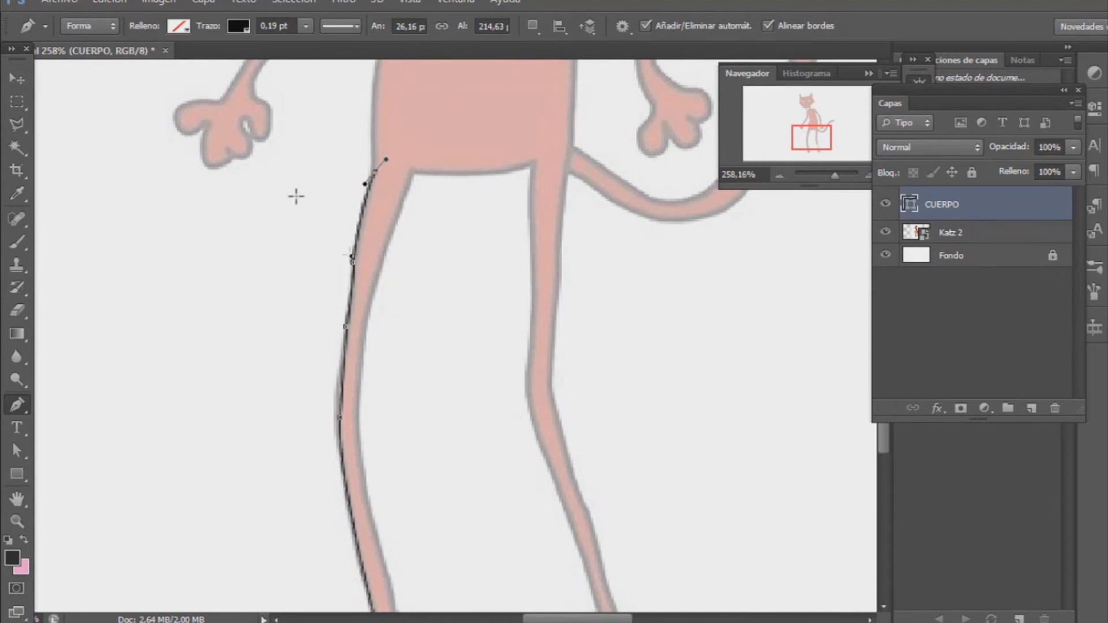
- Reselect CUERPO with the Pen tool and delete the accidentally created Forma 1 layer
click(17, 102)
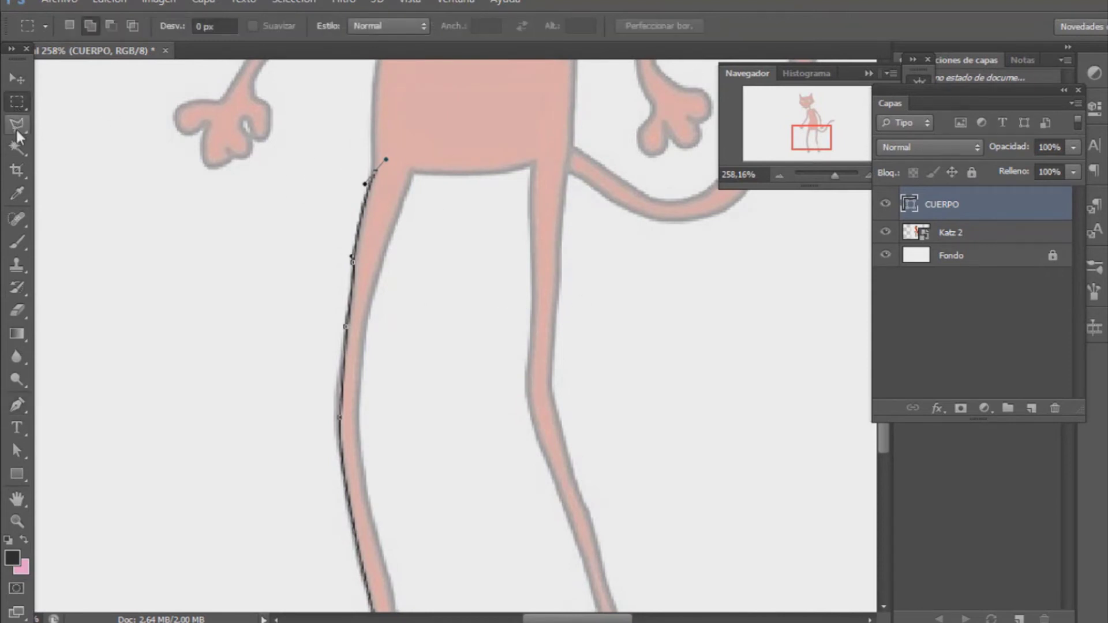
key(p)
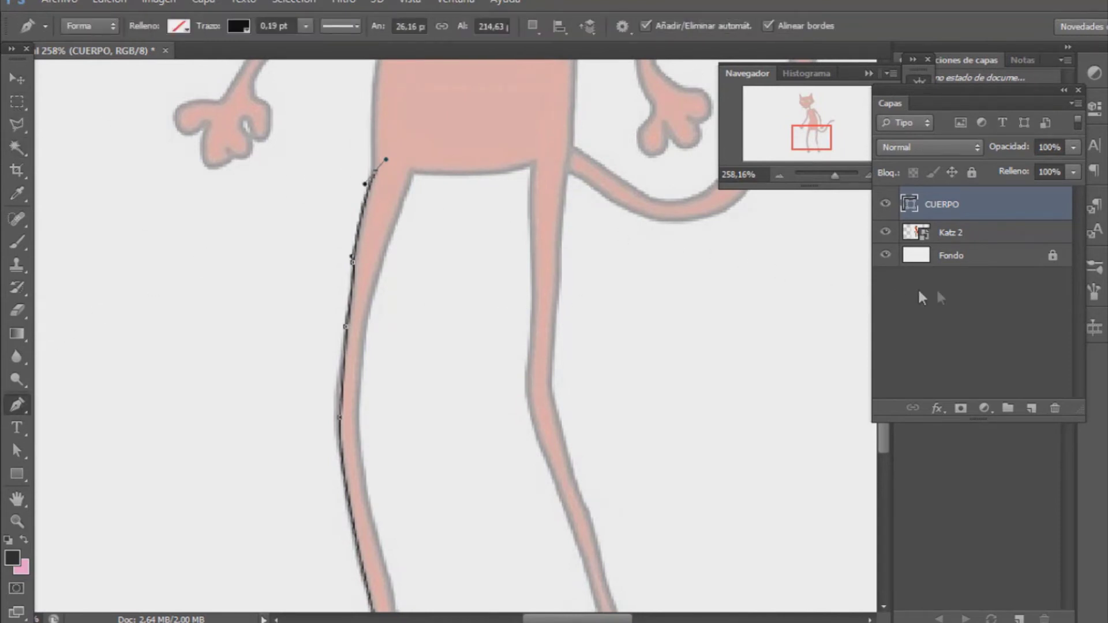
click(966, 241)
key(alt+bracketright)
click(358, 135)
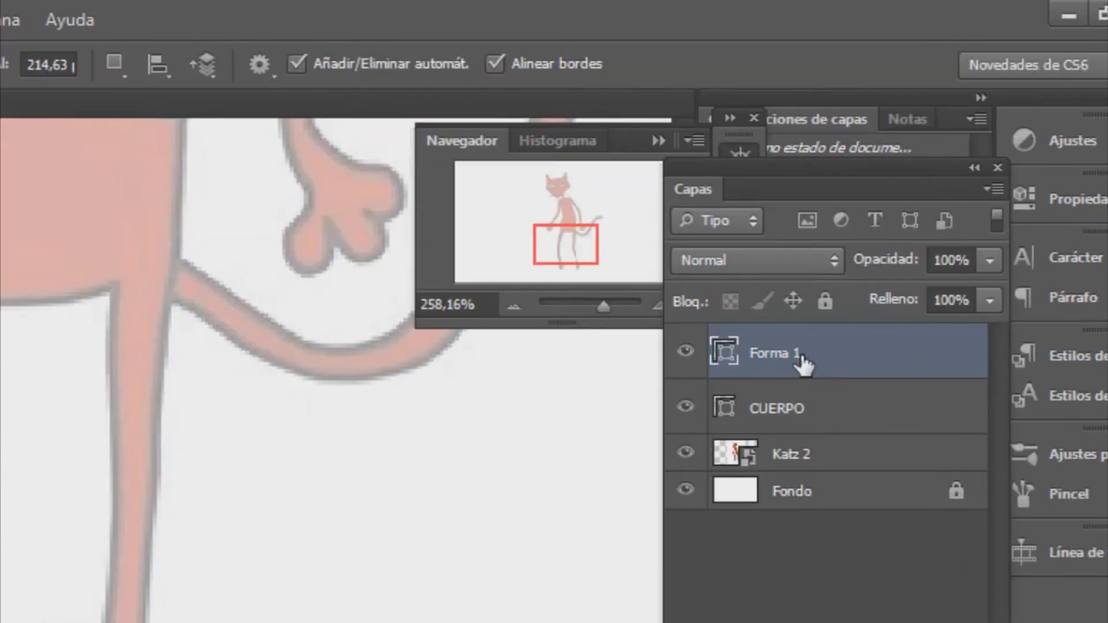
key(Delete)
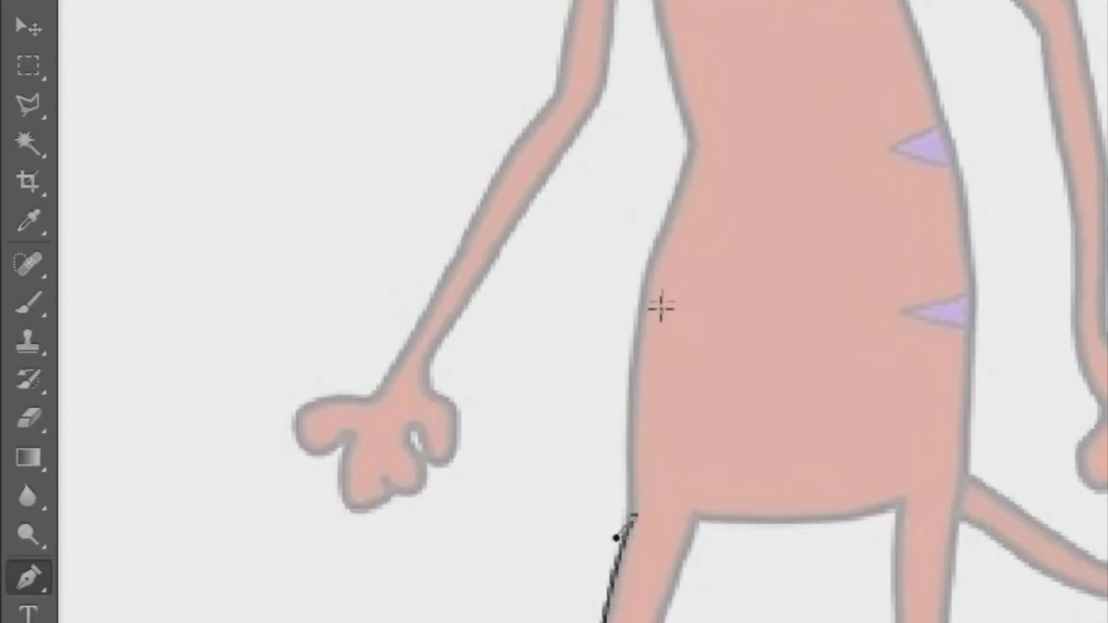
- Curve the CUERPO outline up the torso edge, removing the outgoing handles from the new points
drag(690, 148, 783, 4)
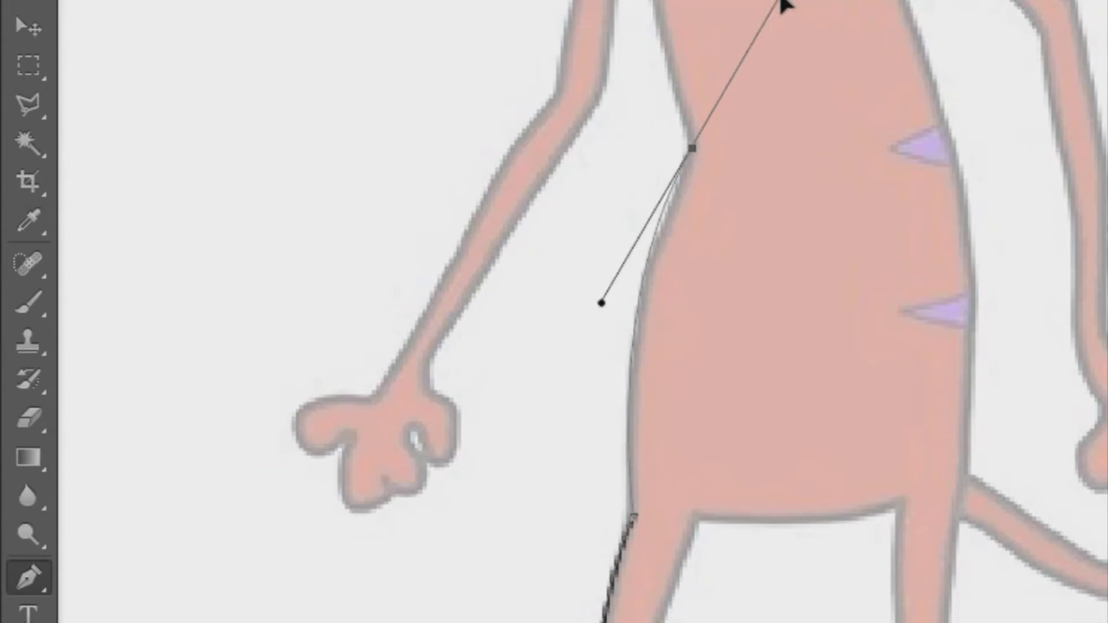
scroll(791, 433, up, 3)
scroll(799, 458, up, 4)
scroll(767, 477, up, 3)
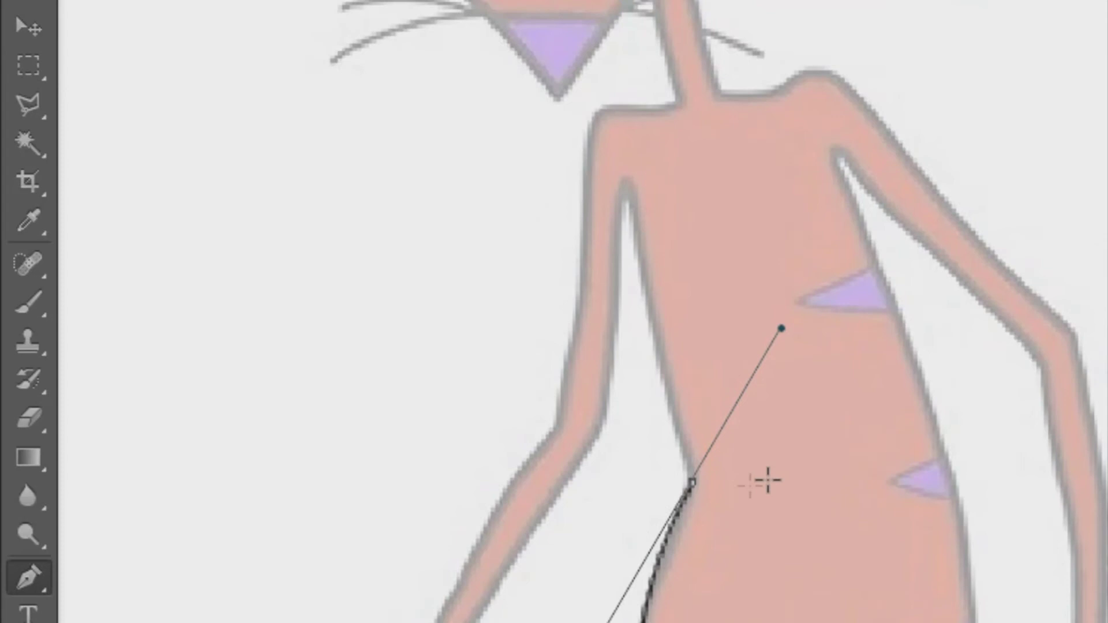
alt+click(693, 484)
scroll(745, 489, up, 2)
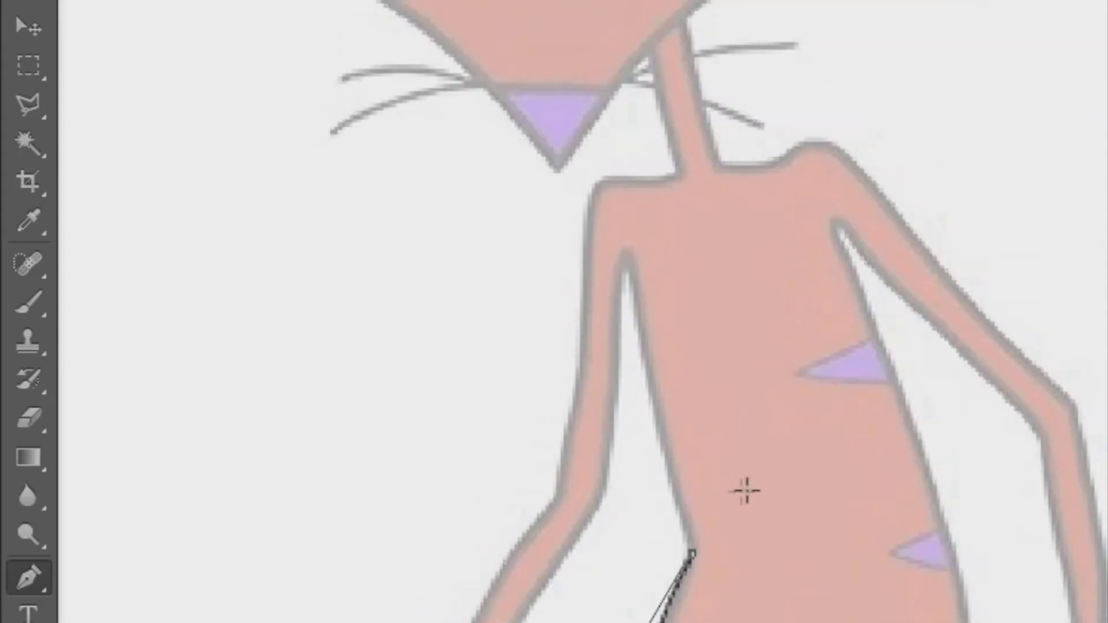
drag(628, 266, 630, 221)
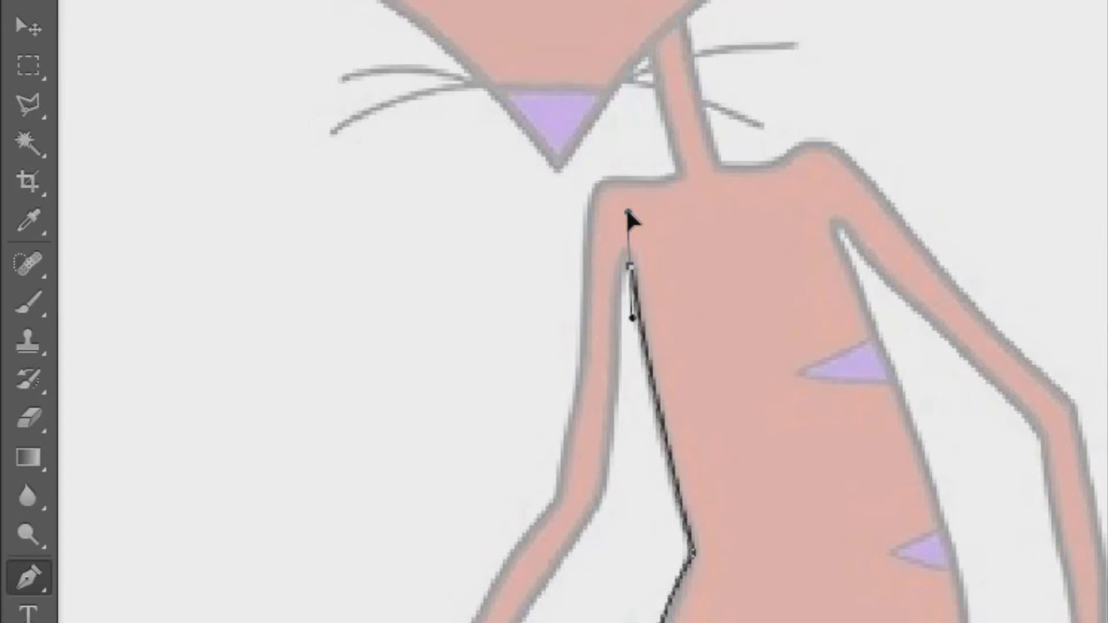
alt+click(630, 266)
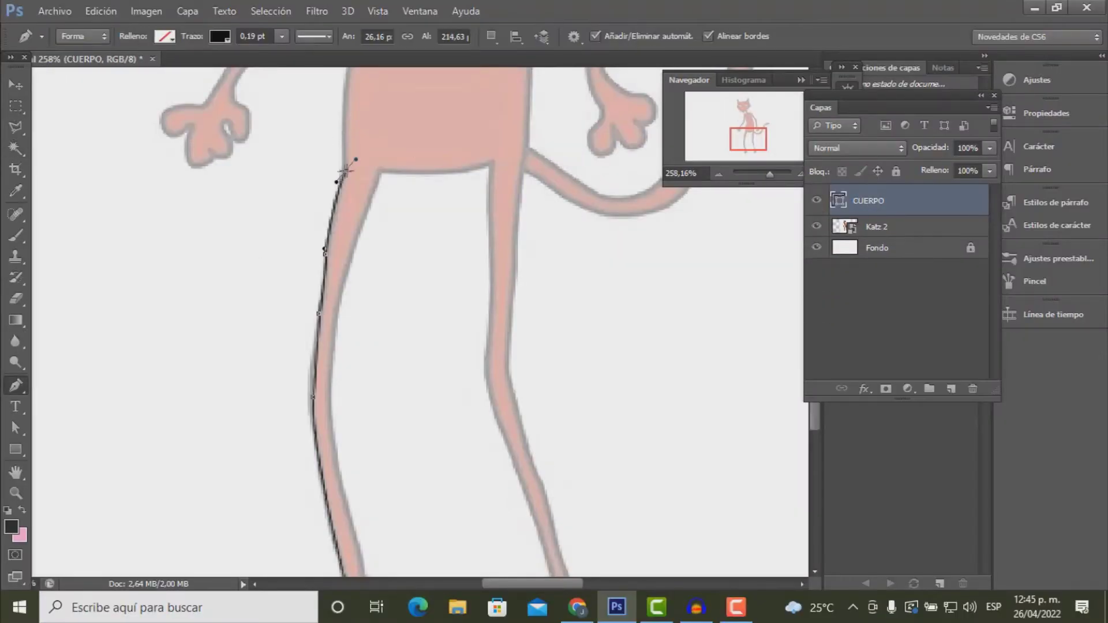
scroll(348, 198, up, 10)
- Trace the outline down the left arm's inner edge to the left hand
click(331, 339)
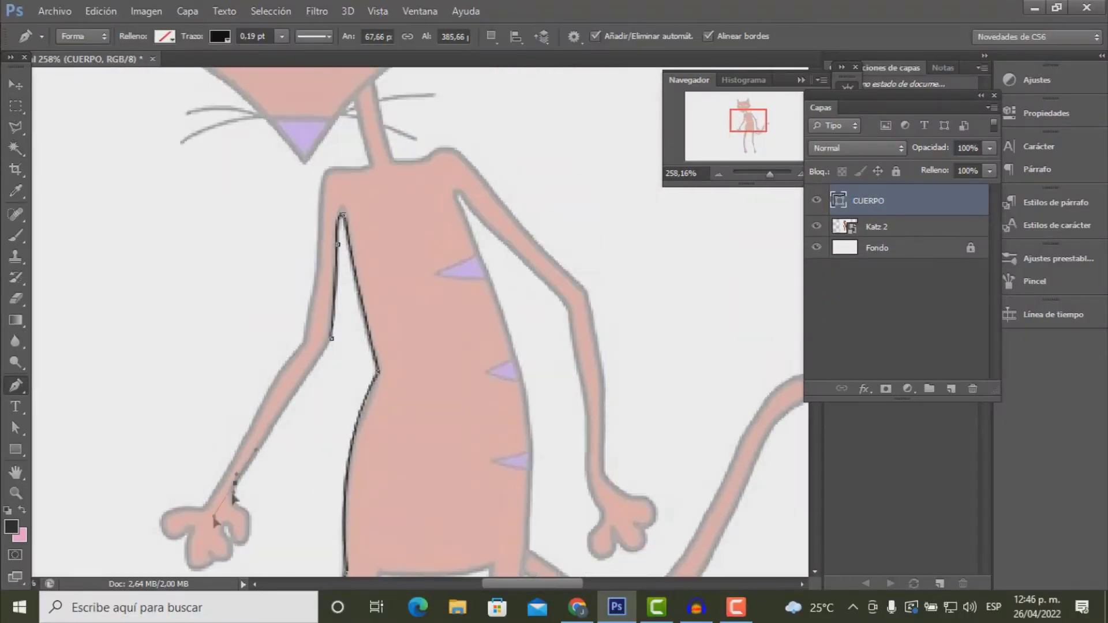
click(233, 486)
scroll(231, 485, down, 5)
click(247, 297)
click(196, 322)
drag(193, 284, 212, 266)
scroll(191, 284, up, 3)
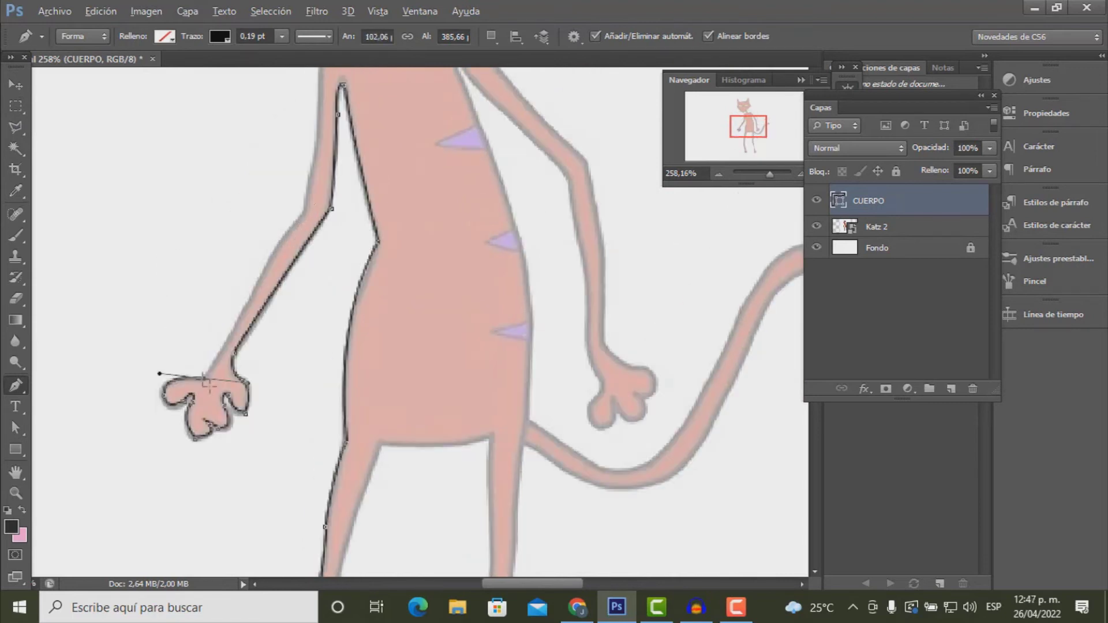
scroll(161, 371, up, 4)
- Continue the outline up the left arm, around the neck, down the right arm toward the right foot
click(321, 231)
click(515, 285)
scroll(515, 284, down, 4)
click(600, 329)
scroll(600, 332, down, 3)
click(584, 268)
scroll(584, 267, up, 3)
scroll(529, 286, up, 2)
scroll(528, 285, down, 3)
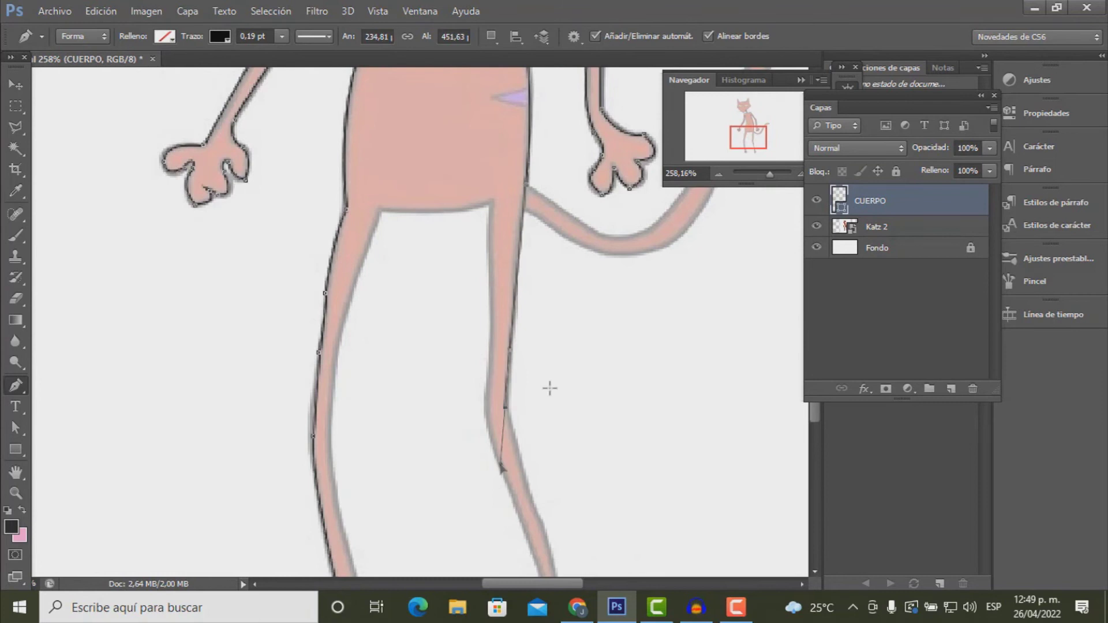
scroll(549, 388, down, 3)
click(566, 354)
- Curve the outline around the left foot's toe and finish the body path
scroll(527, 366, up, 5)
scroll(370, 195, down, 3)
drag(366, 447, 386, 483)
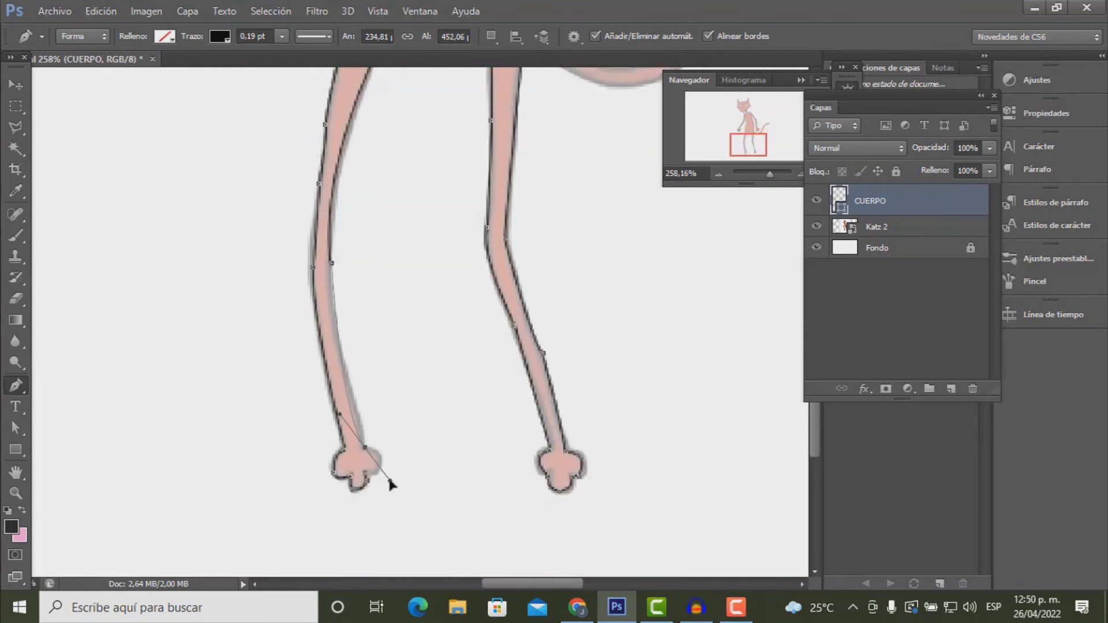
scroll(420, 416, down, 2)
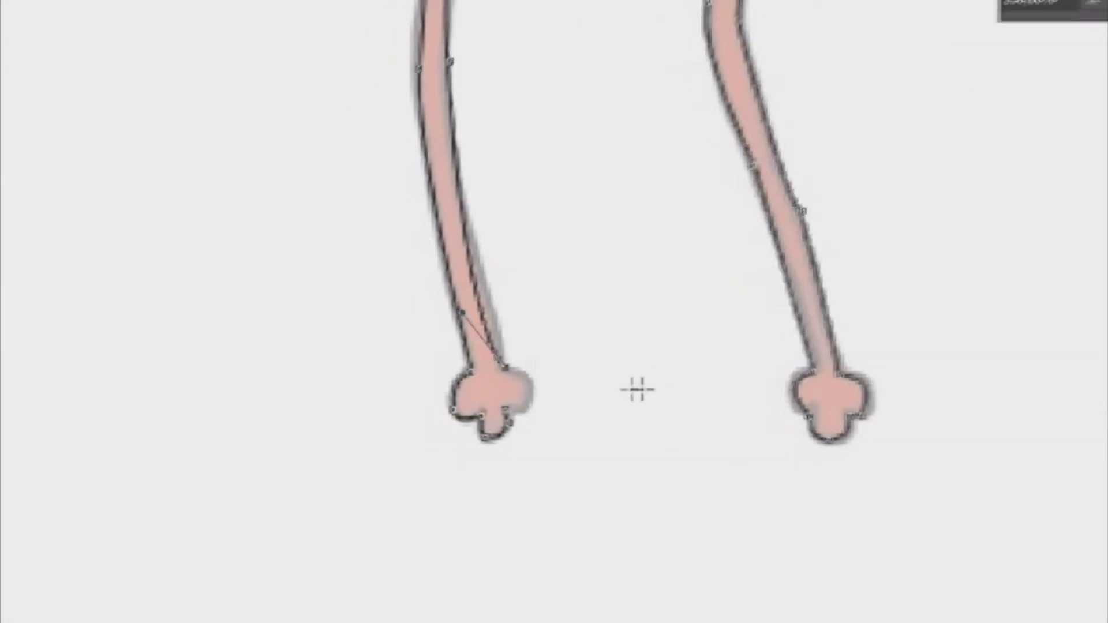
scroll(438, 398, down, 2)
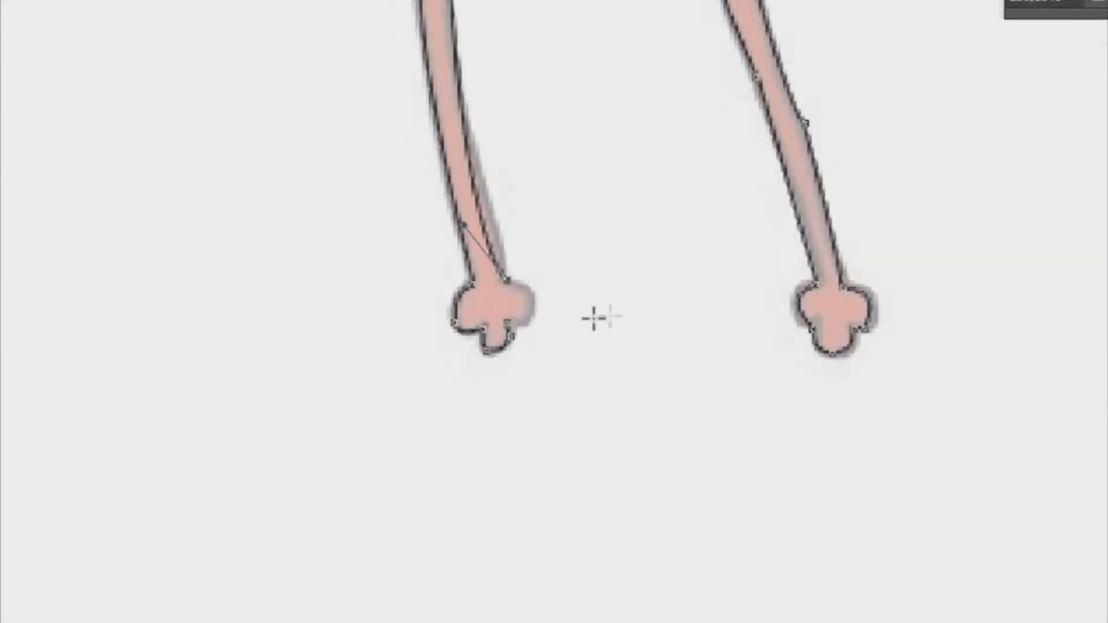
drag(510, 336, 469, 353)
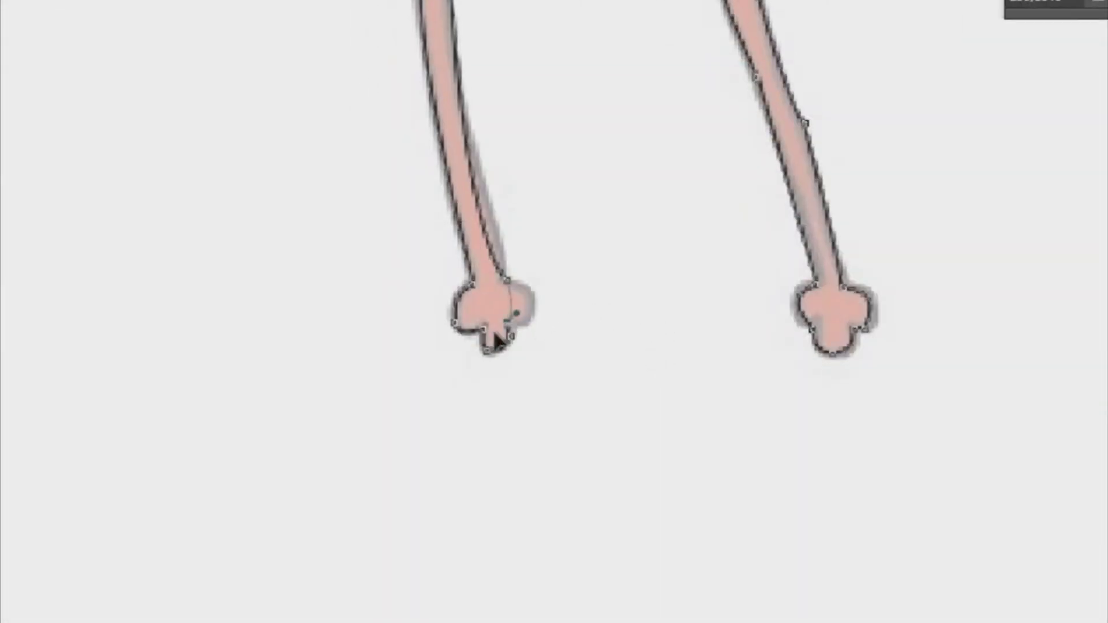
key(Return)
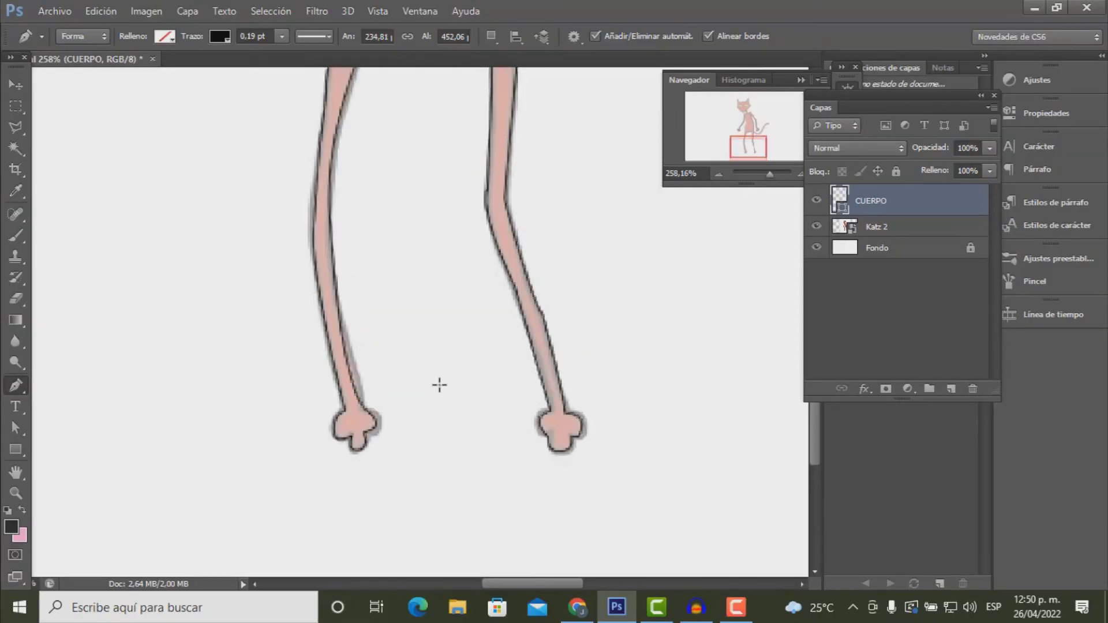
scroll(438, 383, up, 2)
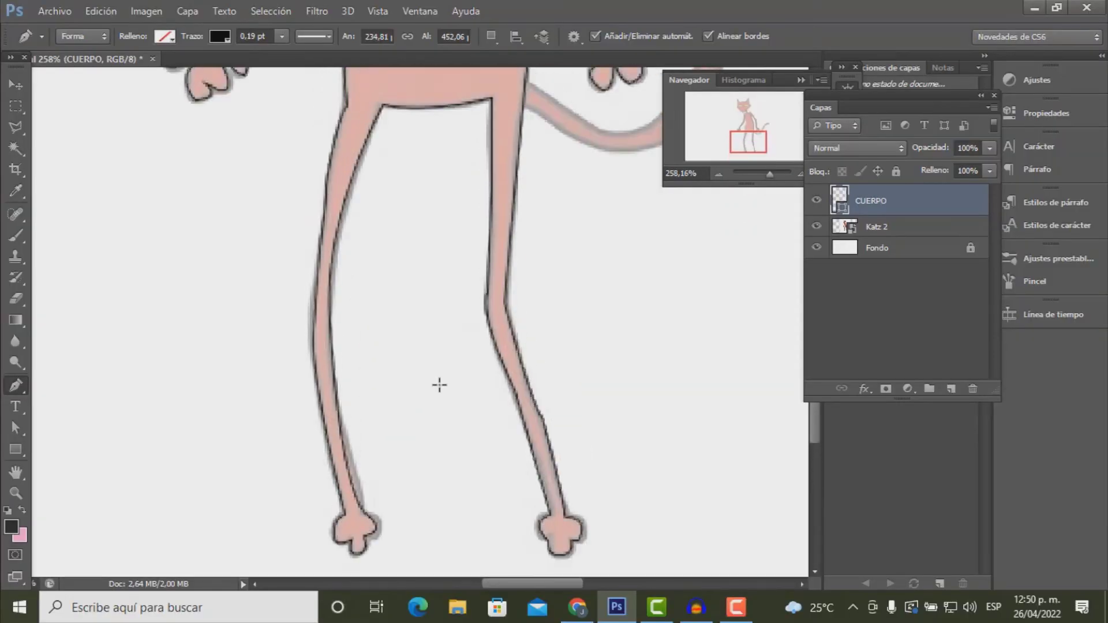
- Give the CUERPO shape a muted purple Relleno fill and select the Eyedropper tool
scroll(438, 384, up, 4)
scroll(448, 386, up, 3)
scroll(633, 304, up, 2)
scroll(645, 307, up, 5)
scroll(638, 304, up, 1)
scroll(639, 304, up, 3)
scroll(383, 148, down, 2)
scroll(531, 181, down, 2)
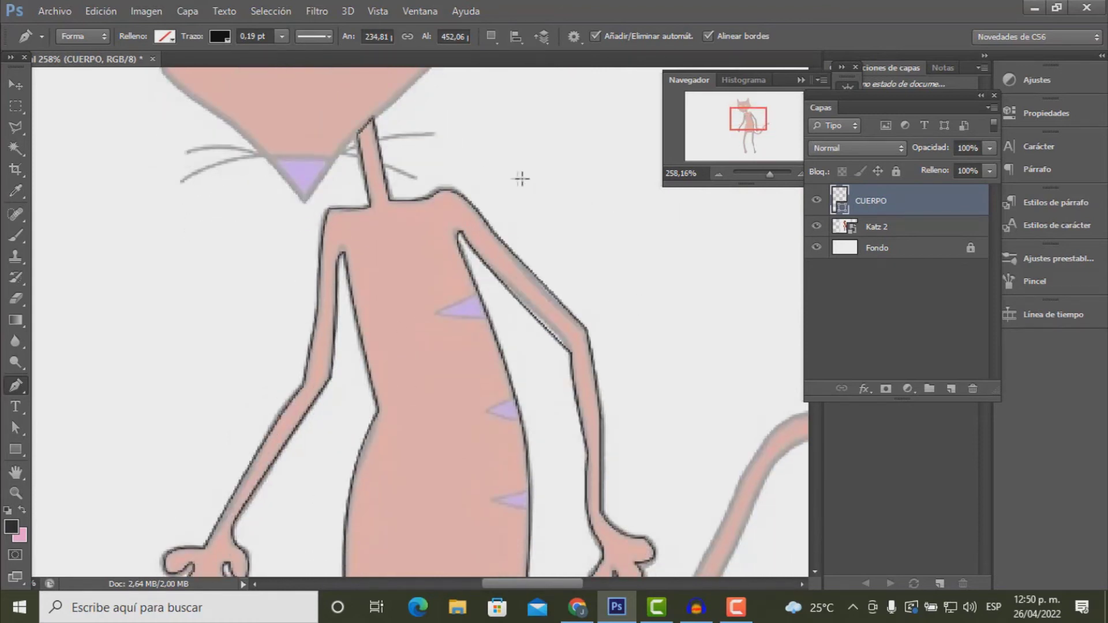
alt+scroll(452, 188, down, 3)
alt+scroll(456, 188, down, 1)
alt+scroll(455, 187, down, 2)
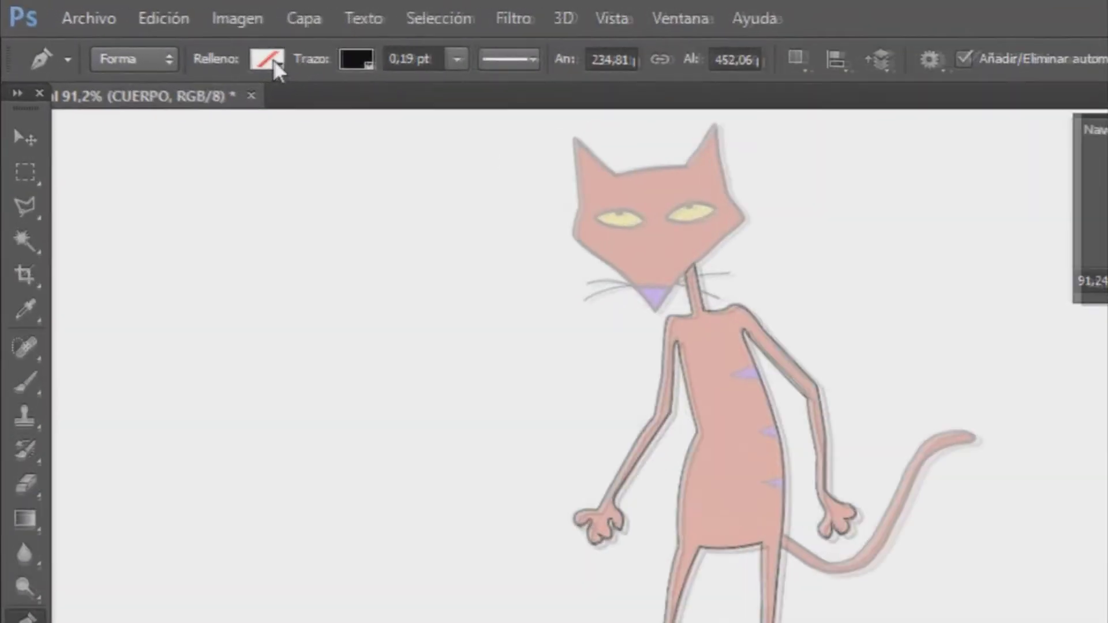
click(164, 36)
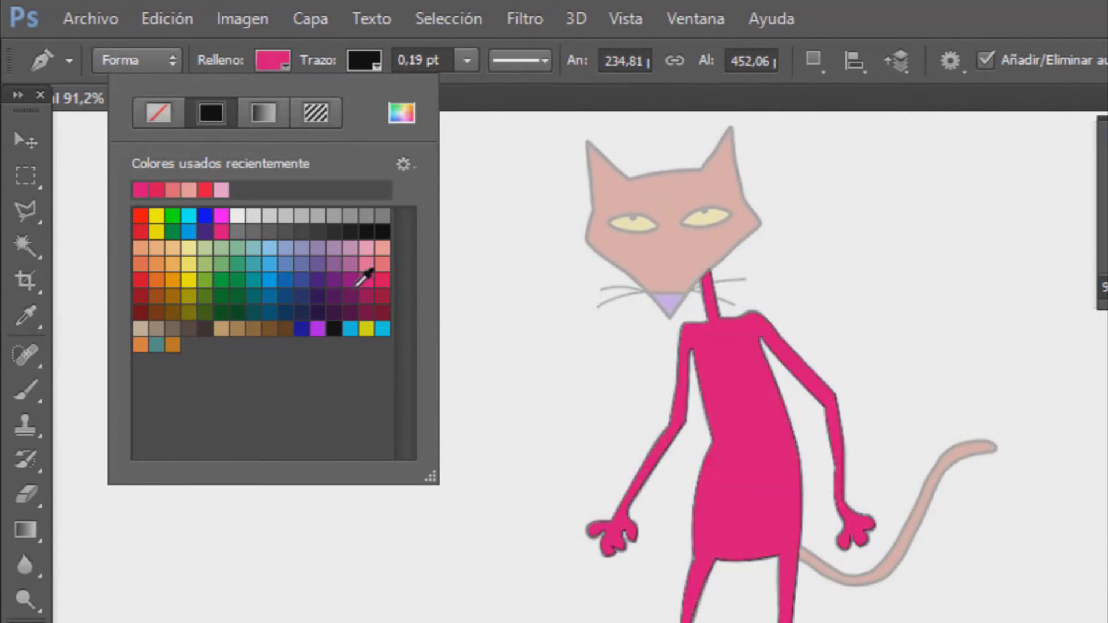
click(352, 255)
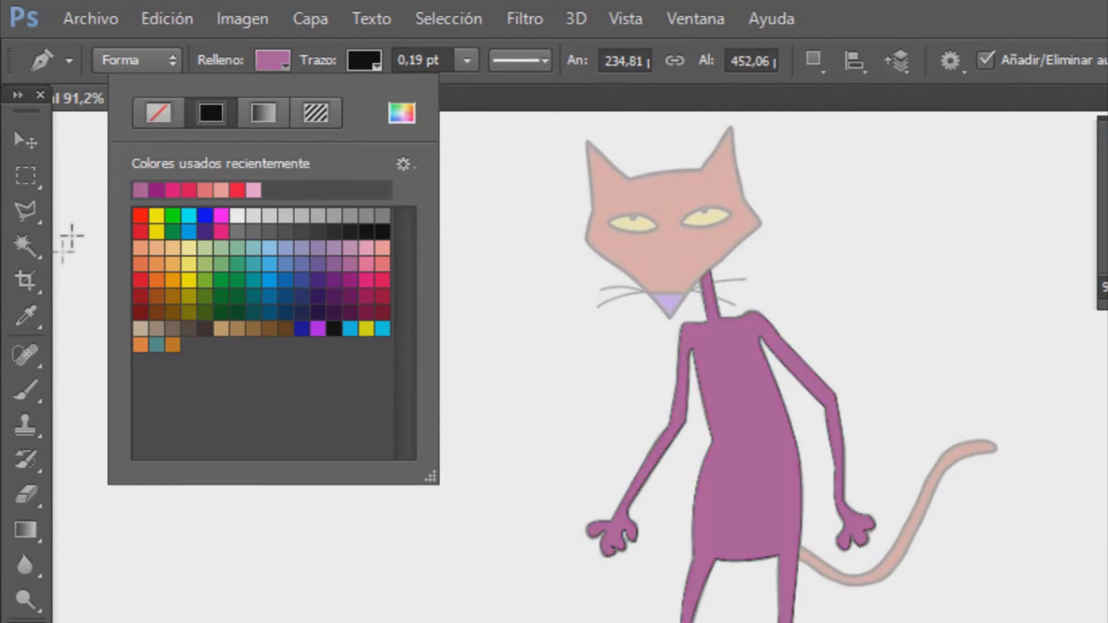
click(18, 319)
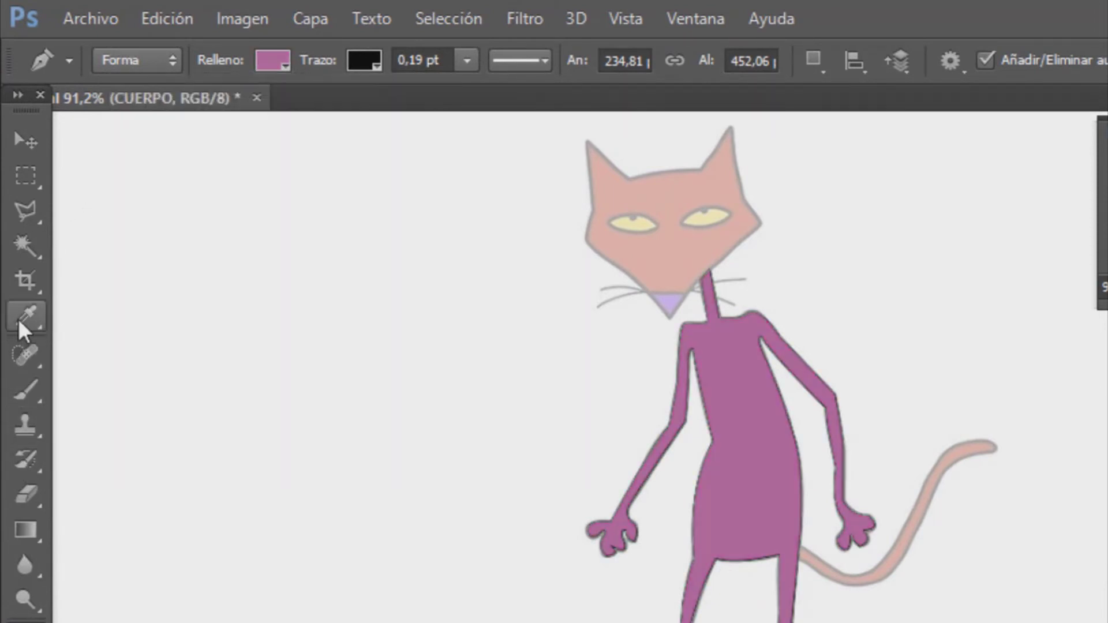
click(165, 311)
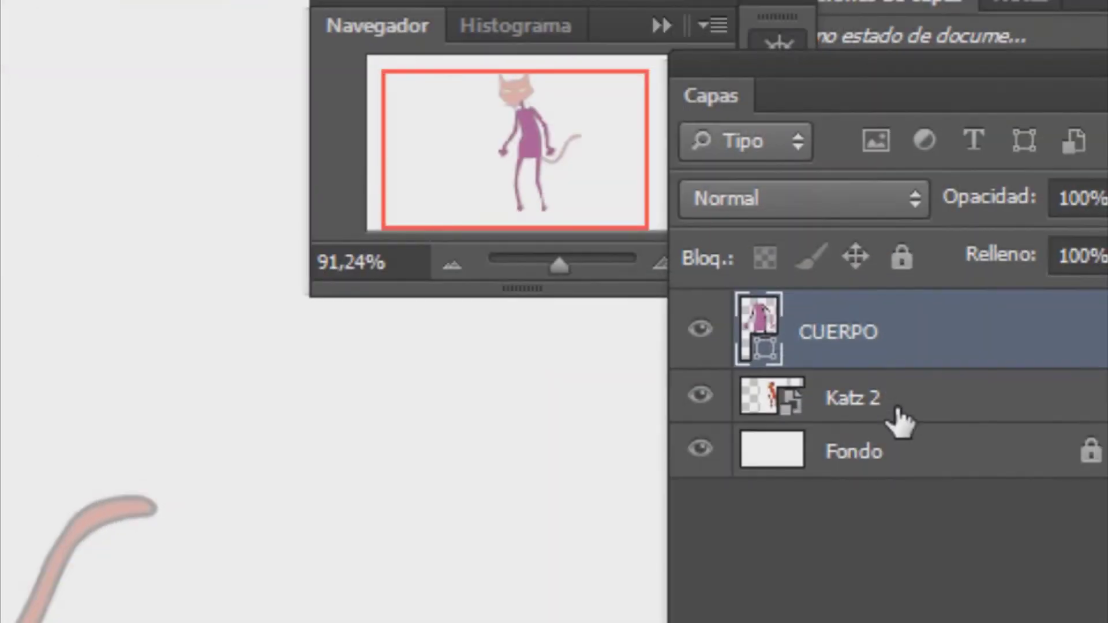
- Set the Katz 2 sketch layer's opacity to 41%, then reselect the CUERPO layer
click(887, 421)
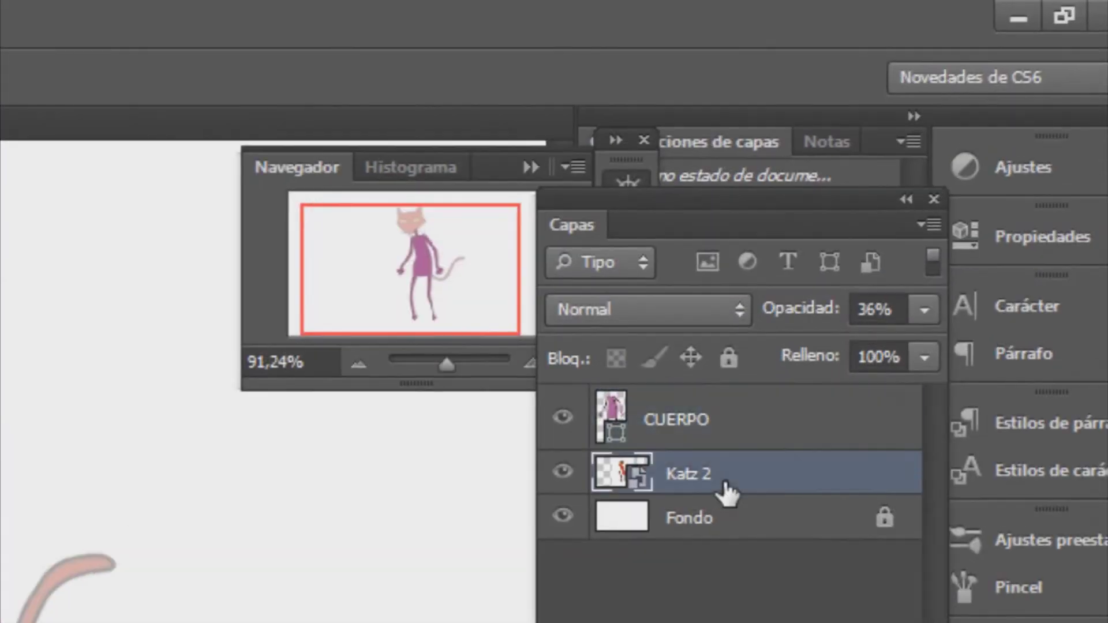
click(926, 310)
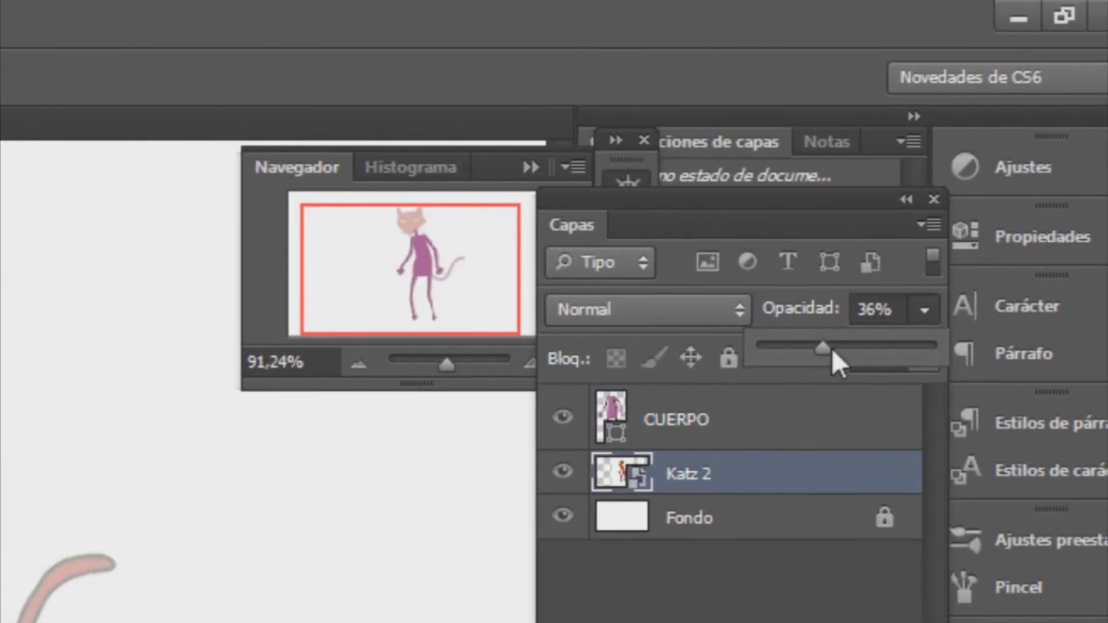
drag(833, 350, 941, 349)
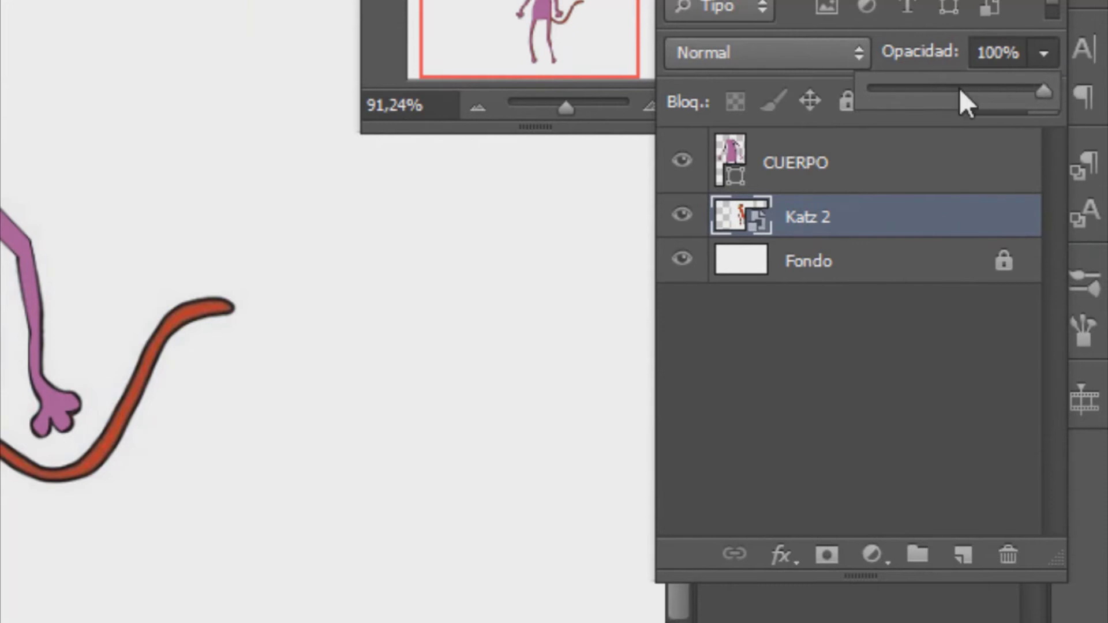
click(963, 91)
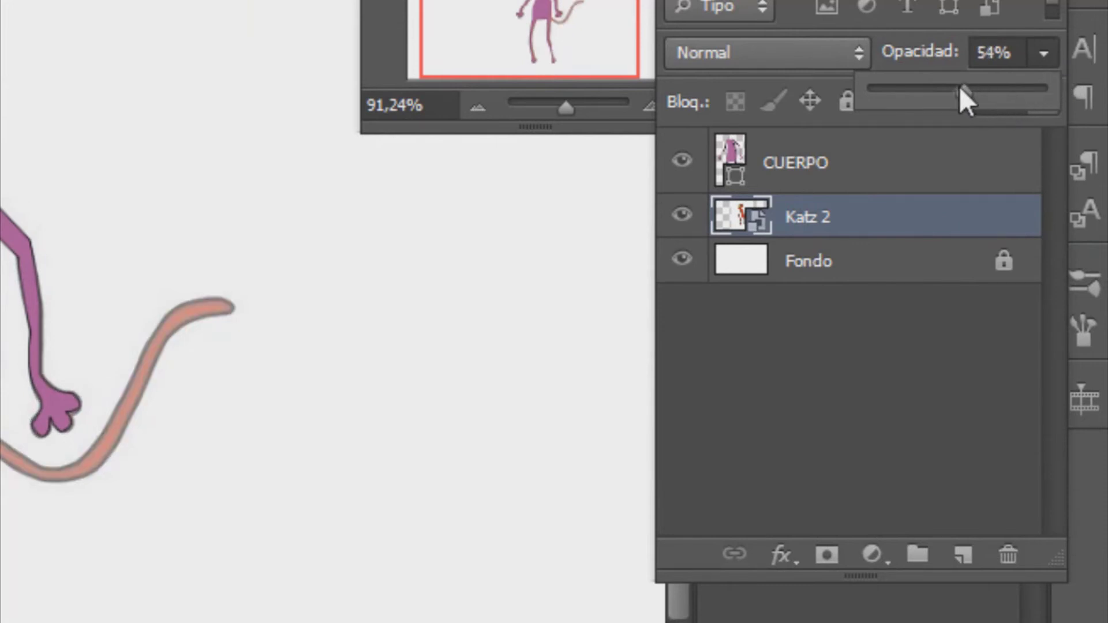
drag(953, 88, 943, 91)
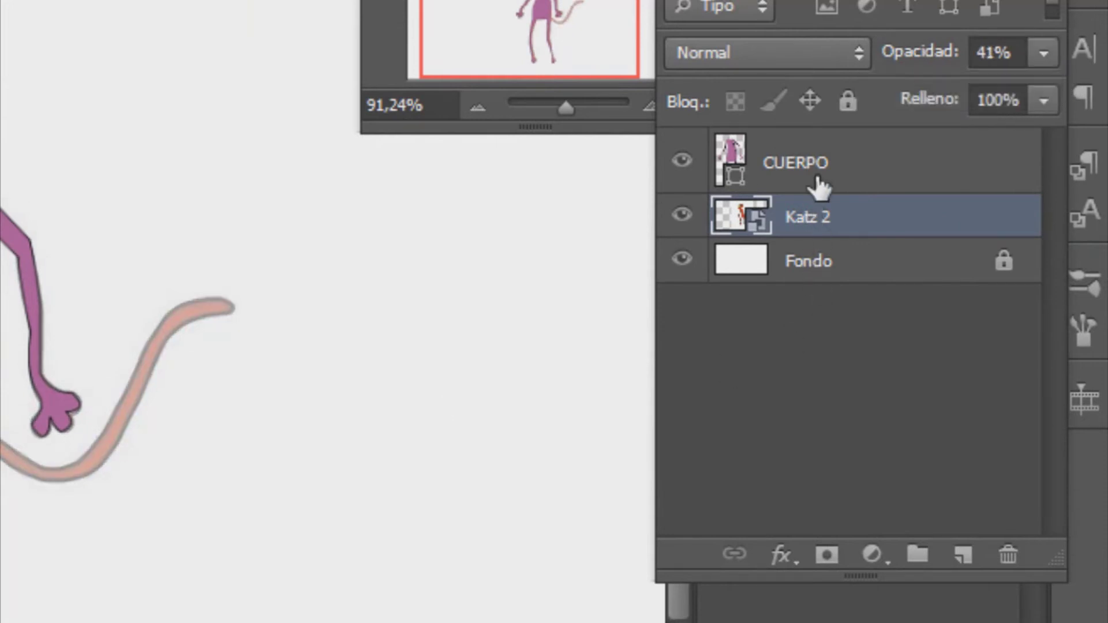
click(816, 173)
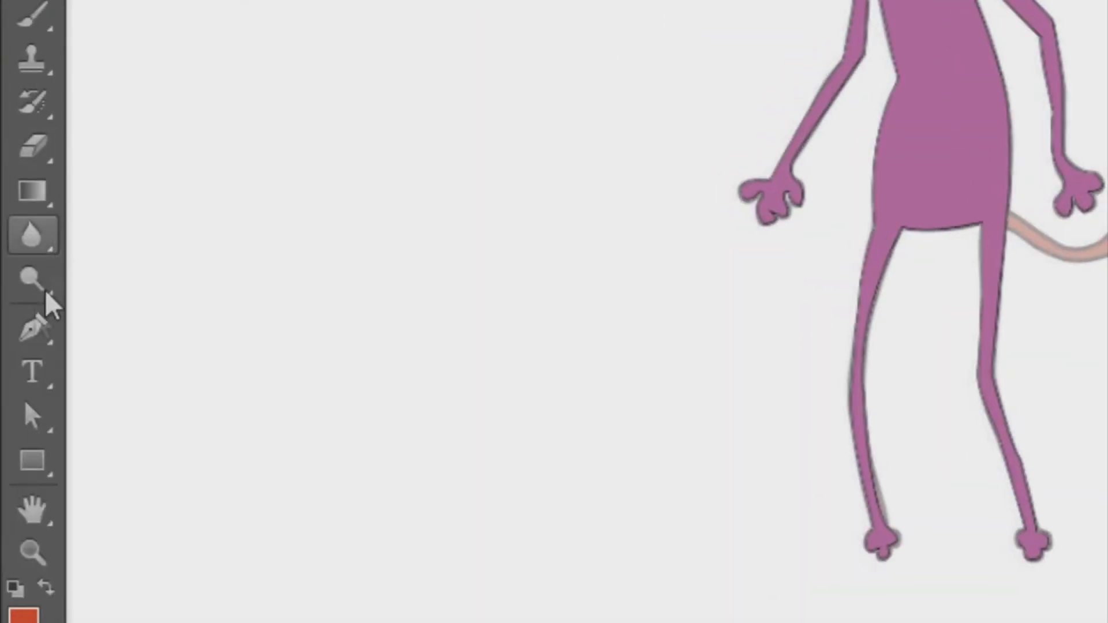
click(33, 328)
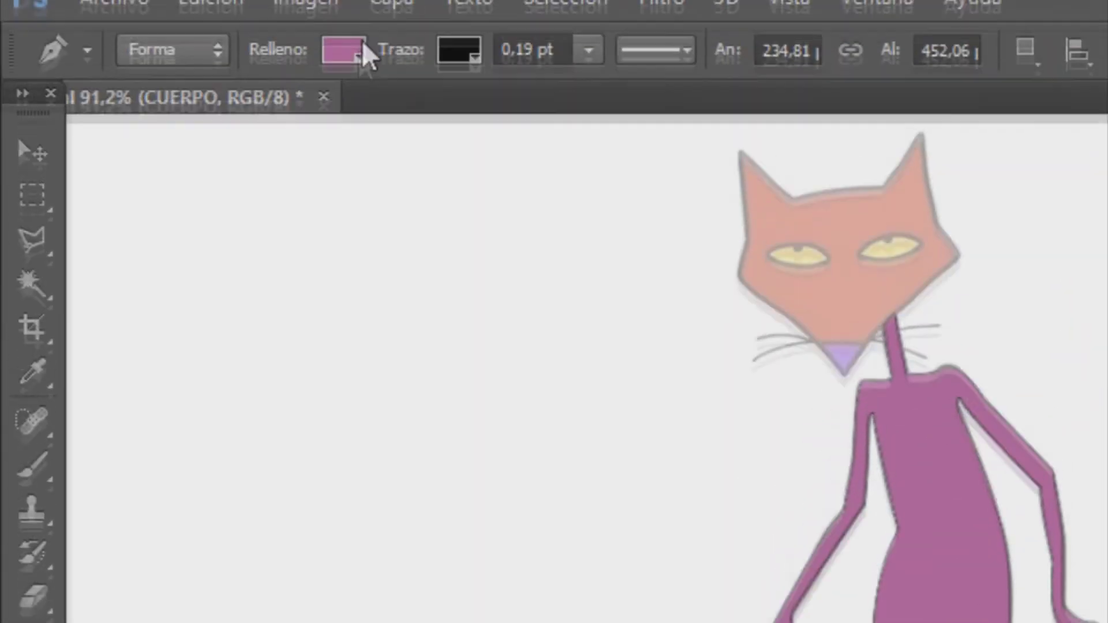
- Try the recent red-orange swatch as the body fill, then set Relleno to No Color
click(363, 72)
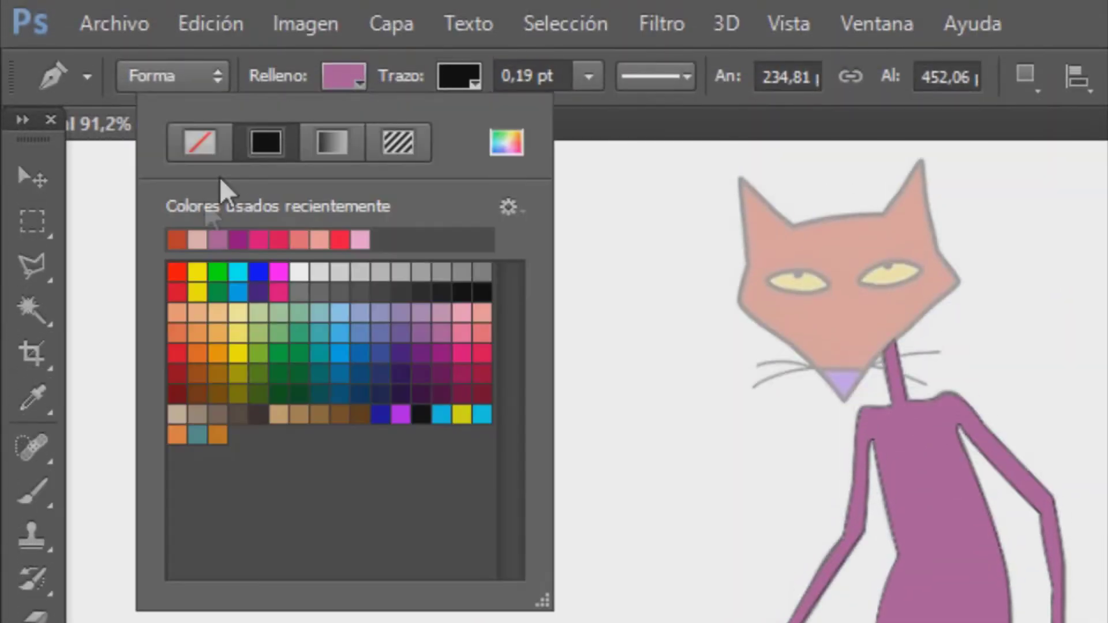
click(177, 239)
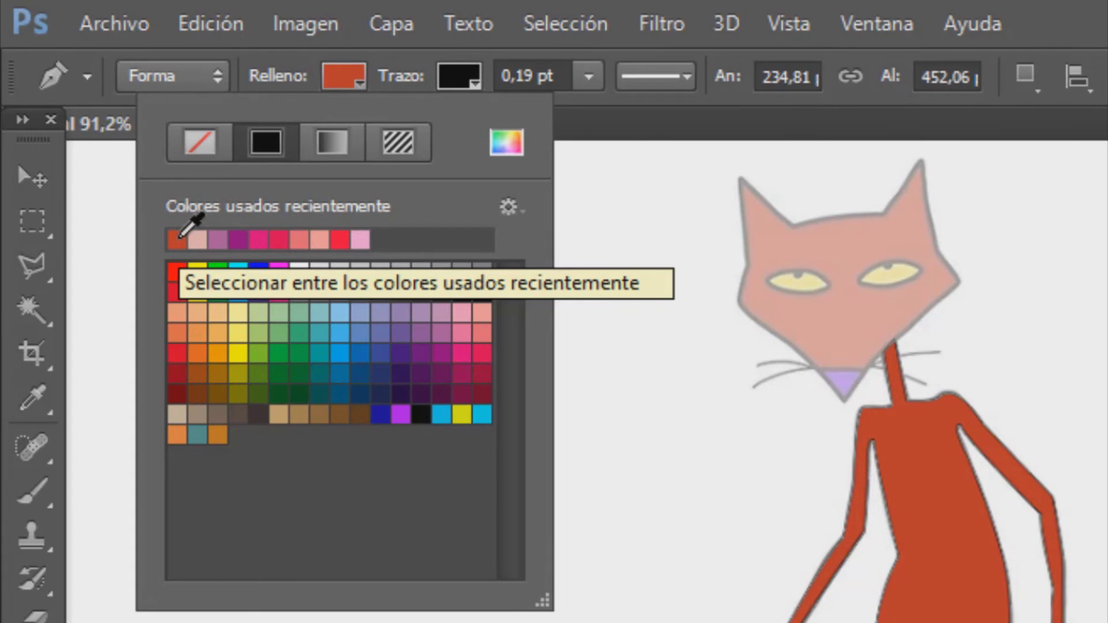
click(199, 143)
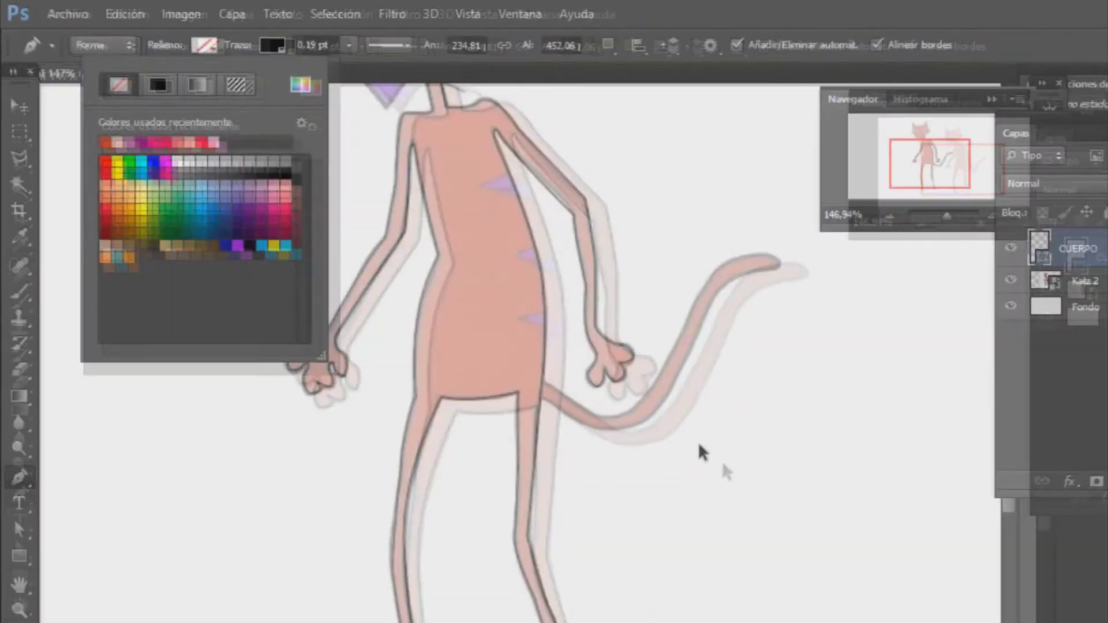
- Trace the cat's tail as a new curved shape path joined back to the body
scroll(598, 277, up, 2)
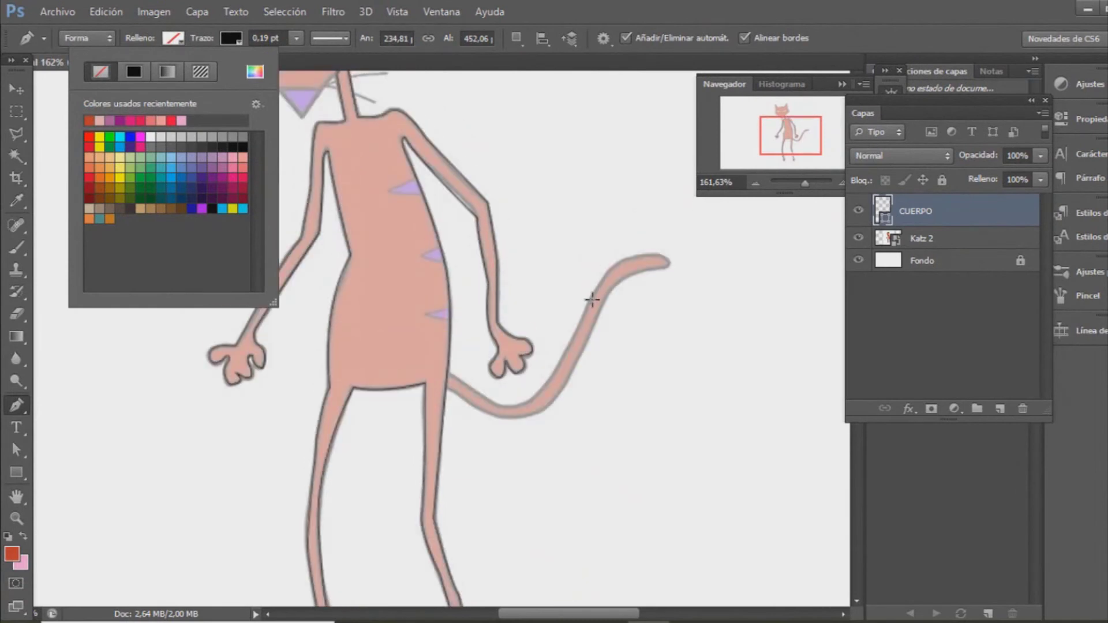
click(592, 299)
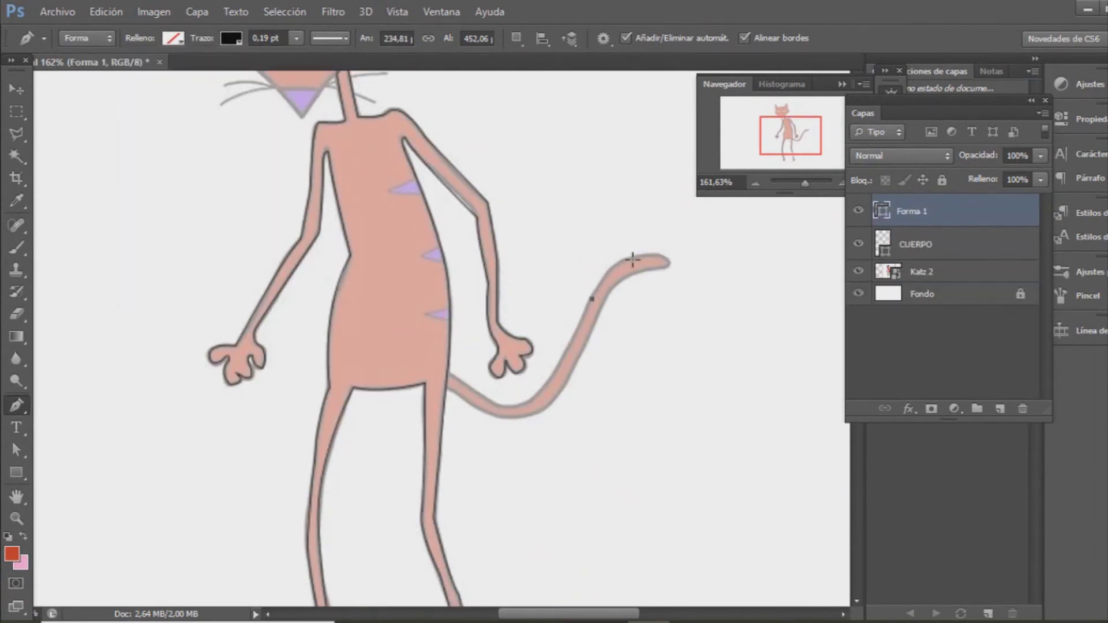
drag(631, 257, 652, 254)
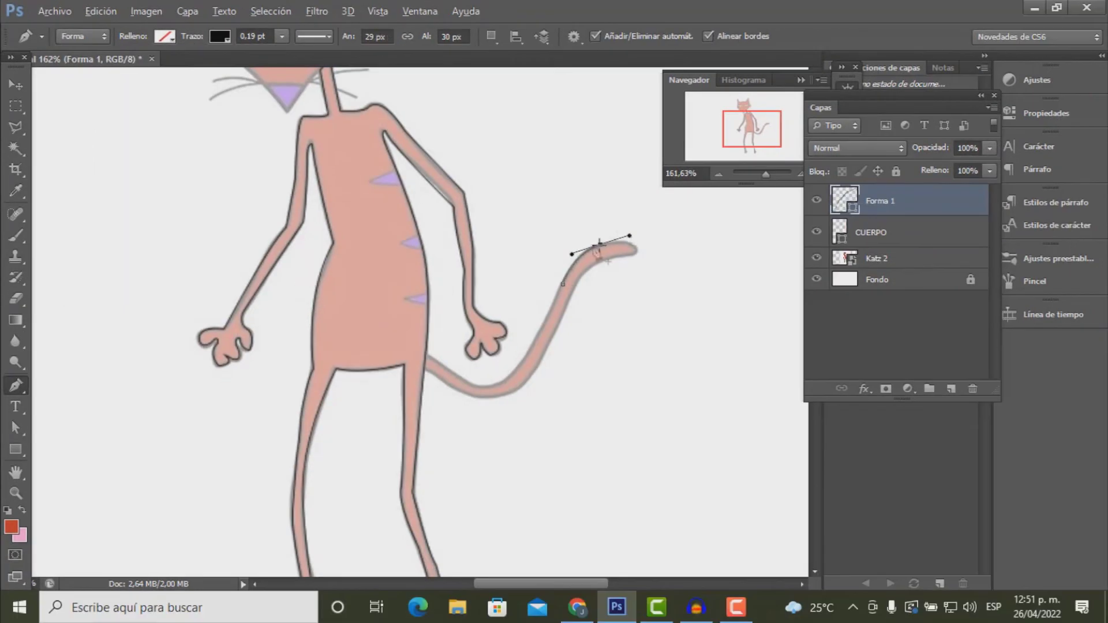
click(636, 254)
drag(529, 381, 503, 399)
scroll(503, 400, down, 3)
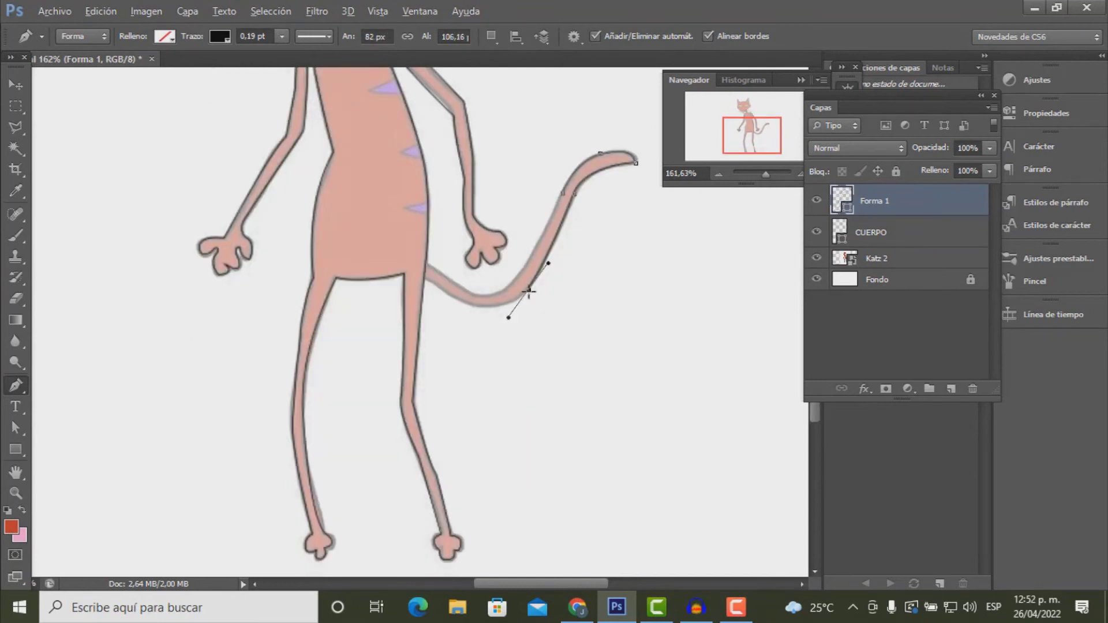
drag(445, 294, 391, 265)
click(411, 268)
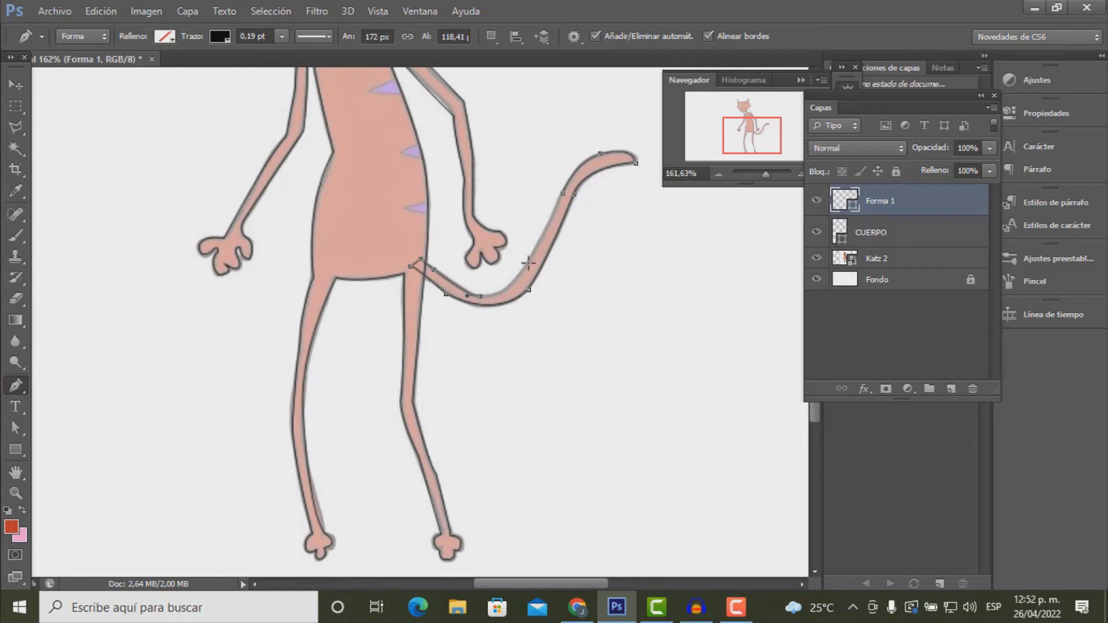
drag(527, 263, 538, 229)
key(Return)
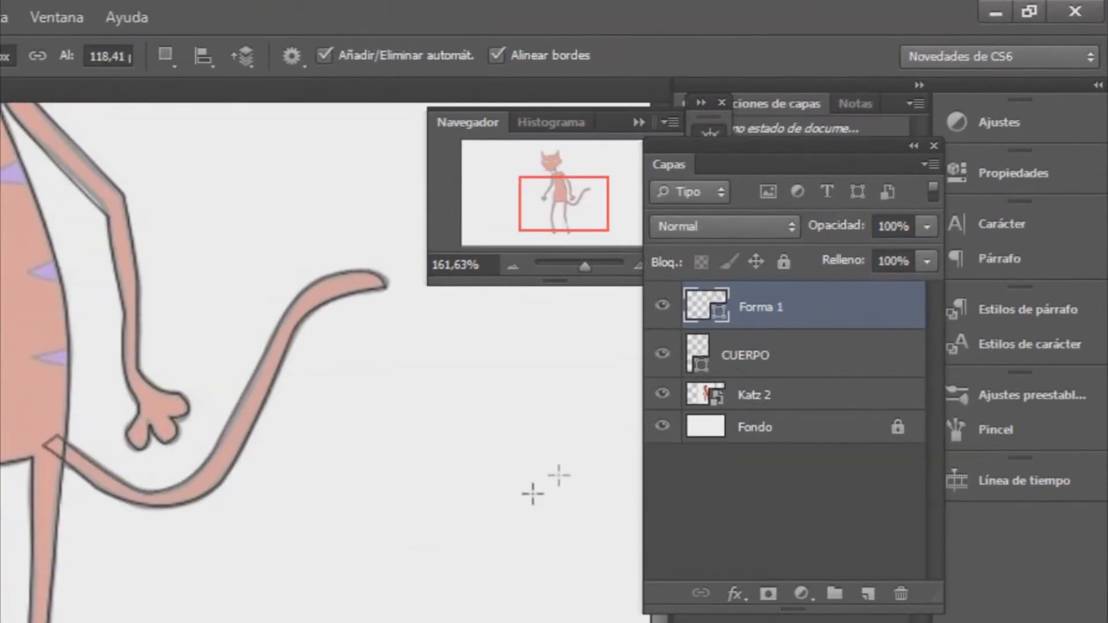
- Rename the new tail layer 'COLA' and move it below CUERPO
double_click(762, 308)
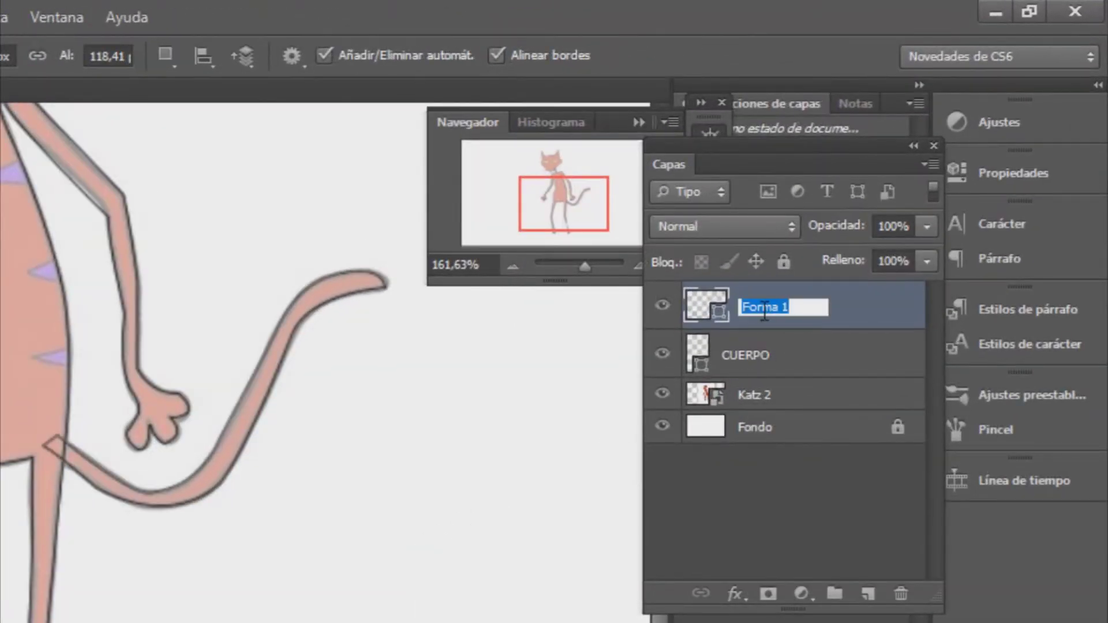
key(BackSpace)
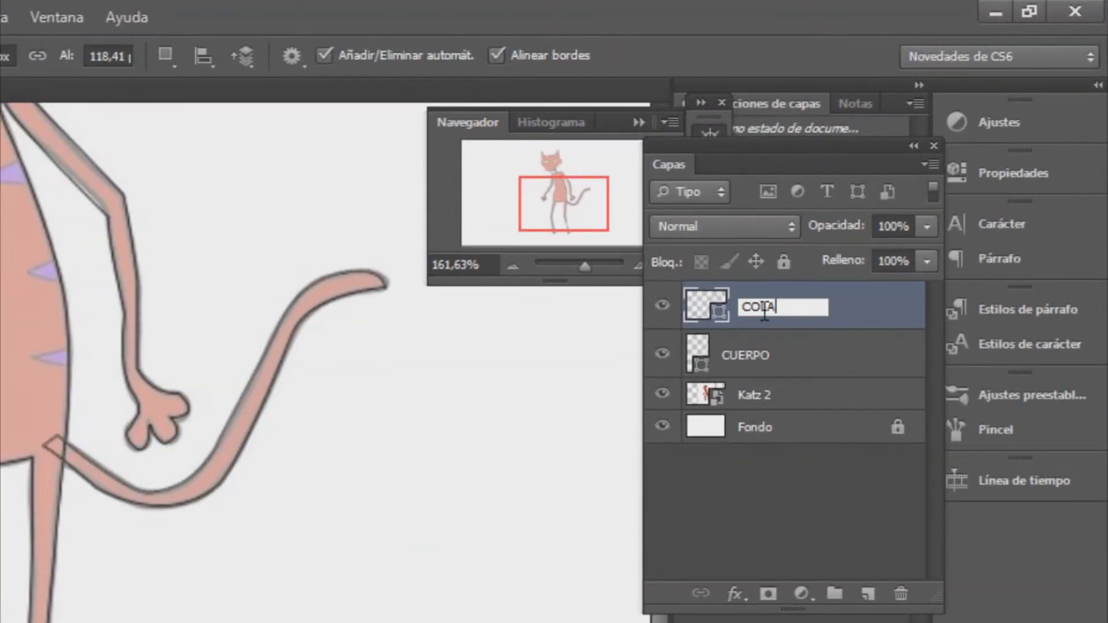
key(Return)
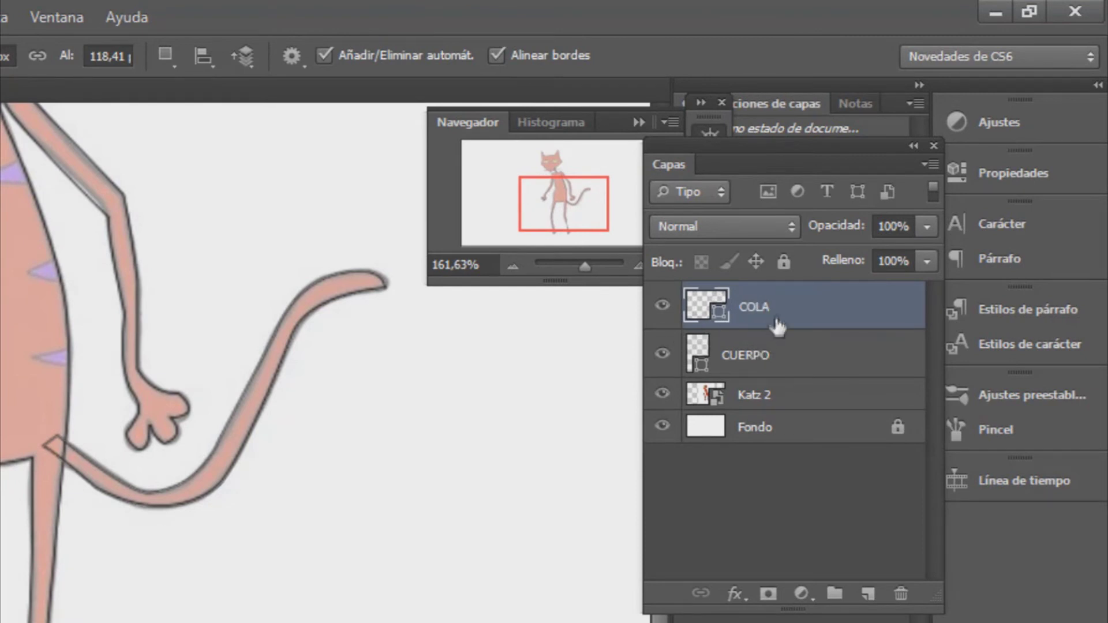
drag(774, 309, 770, 363)
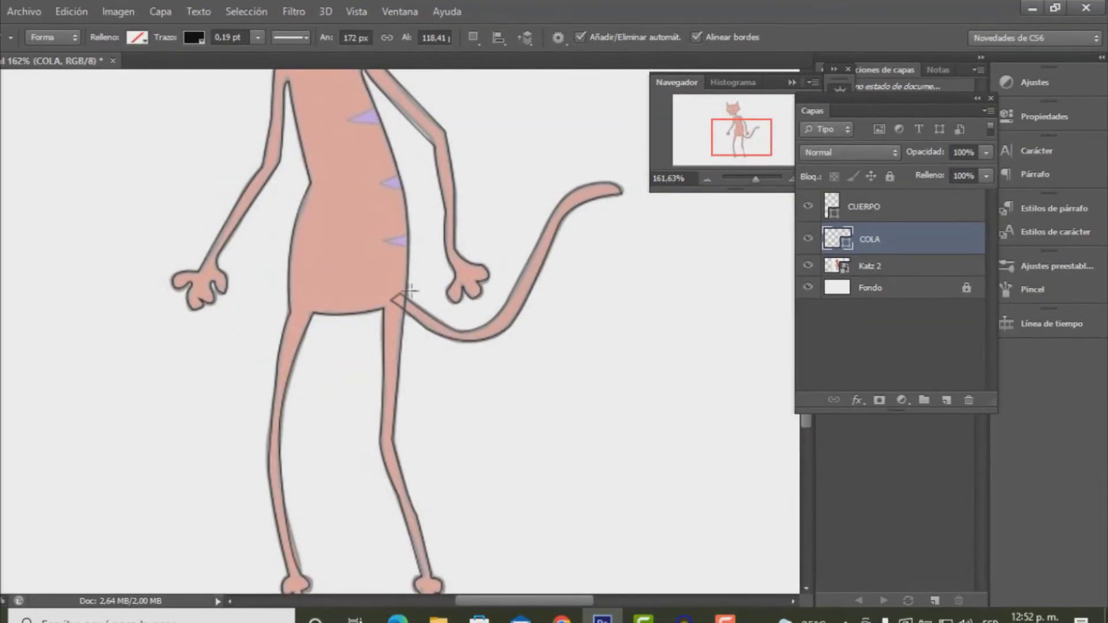
- Fill both the CUERPO and COLA shapes with the dark orange-red recent swatch
click(862, 208)
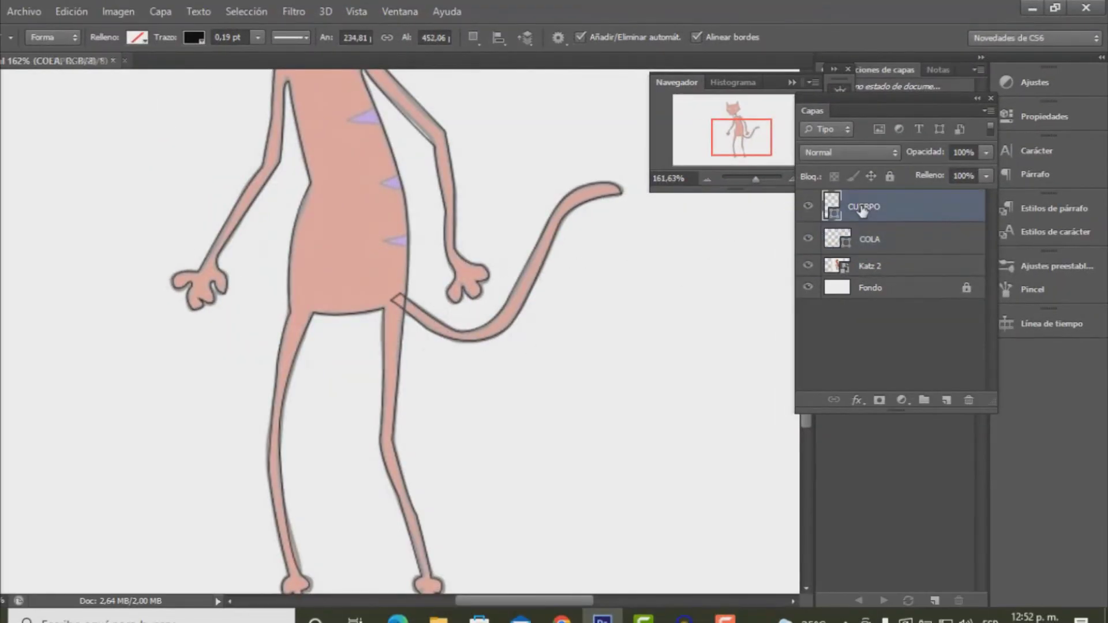
click(137, 38)
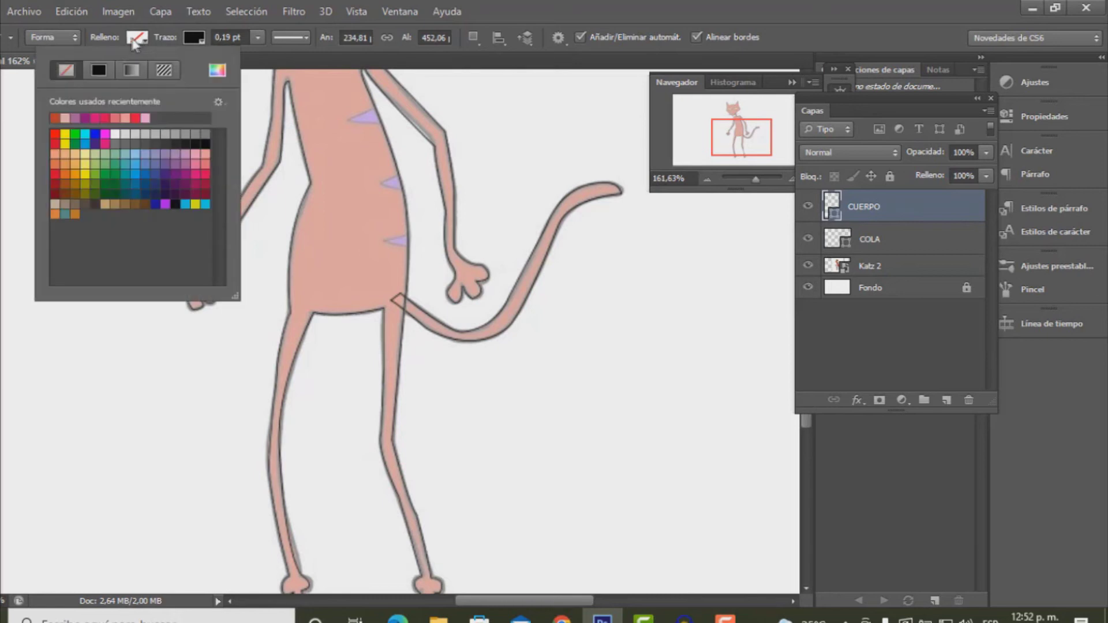
click(56, 117)
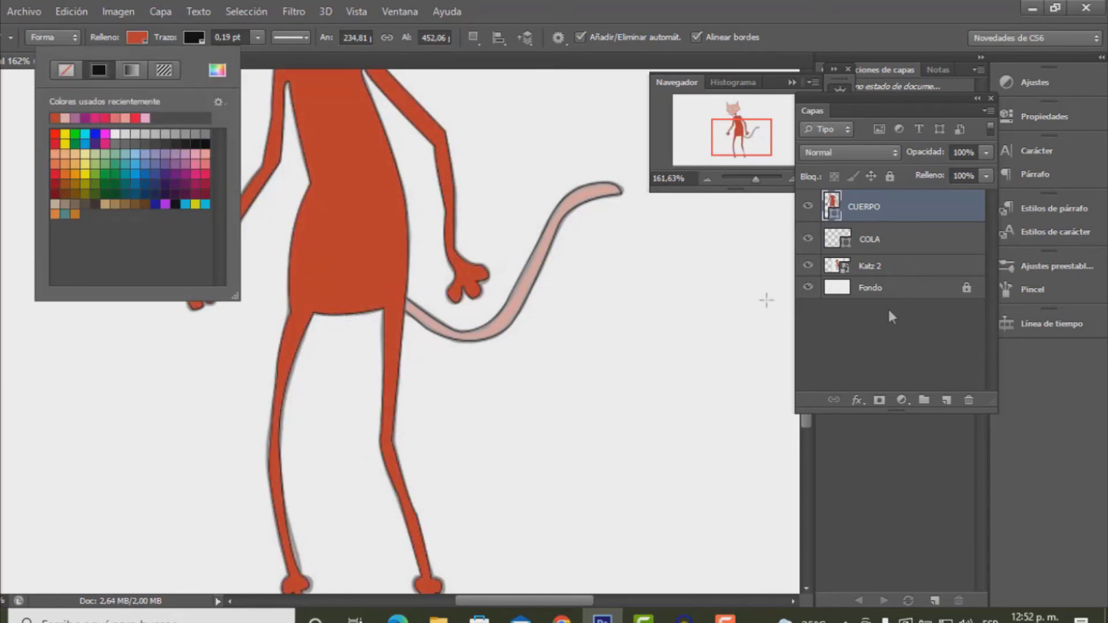
click(883, 247)
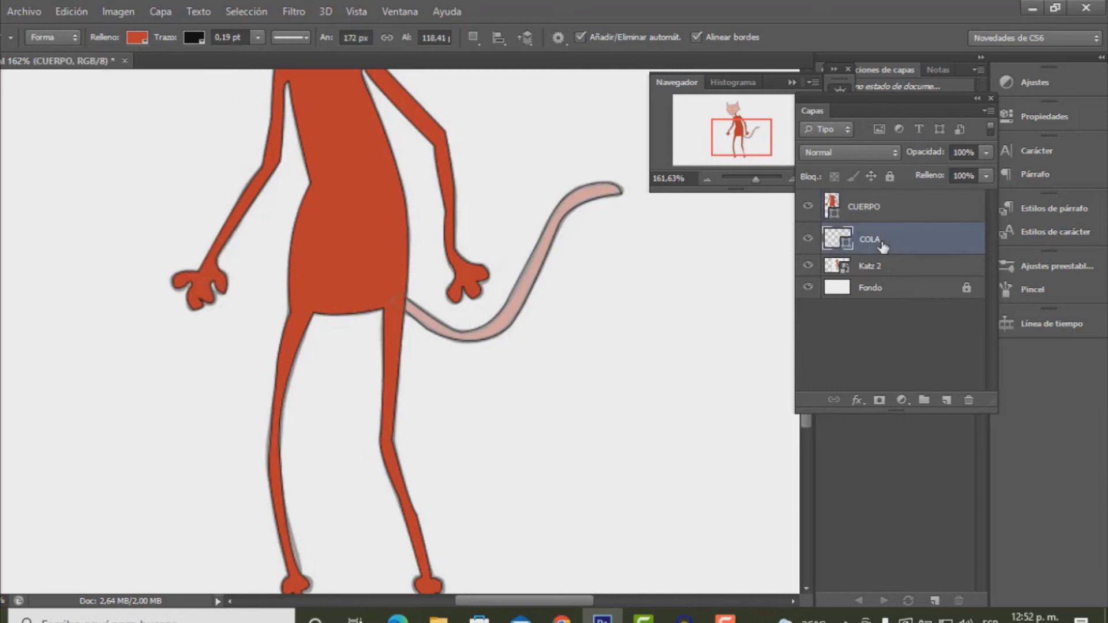
click(134, 39)
click(55, 118)
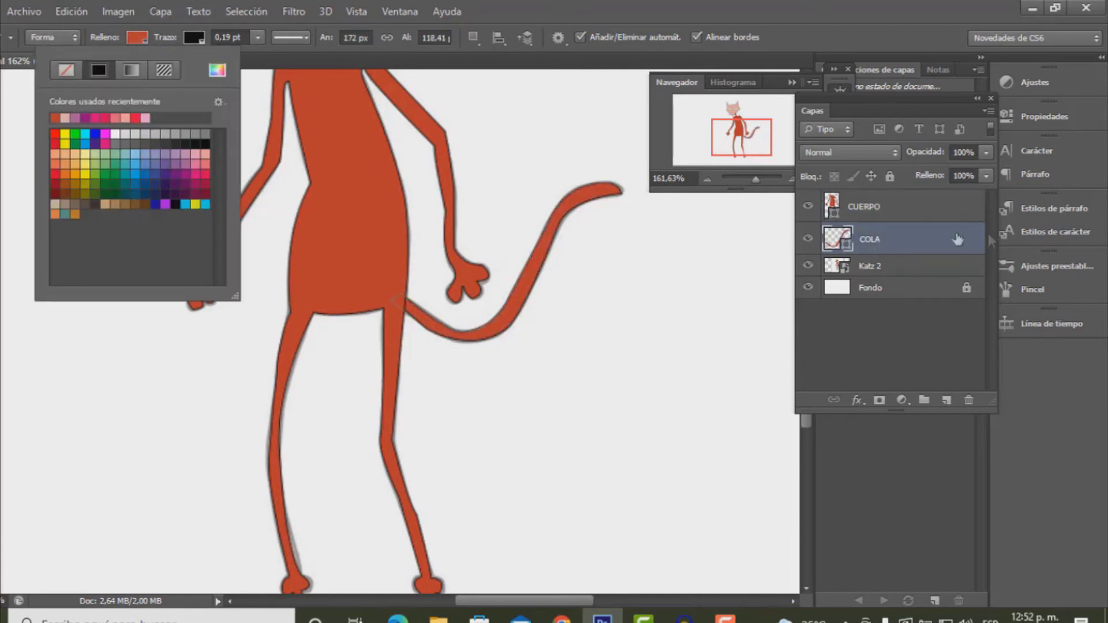
click(896, 269)
- Reselect CUERPO, set the next shape's fill to none, and begin tracing the face outline
click(864, 206)
scroll(363, 222, up, 5)
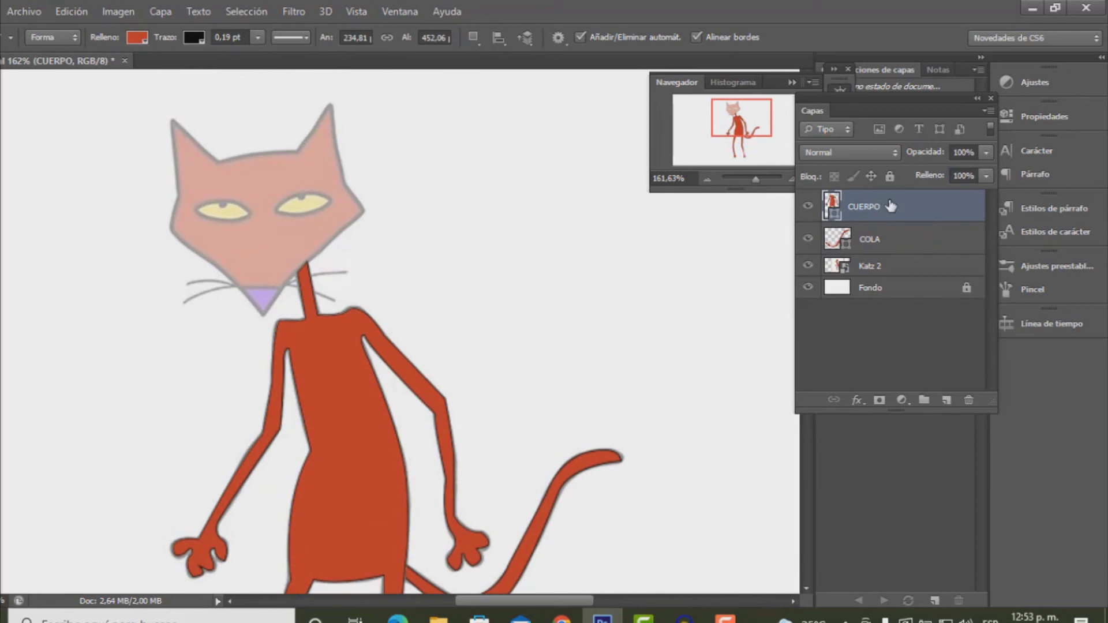
click(137, 37)
click(218, 154)
click(870, 239)
click(218, 154)
- Trace the face and nose shapes, naming the nose layer 'Nariz'
key(p)
click(119, 373)
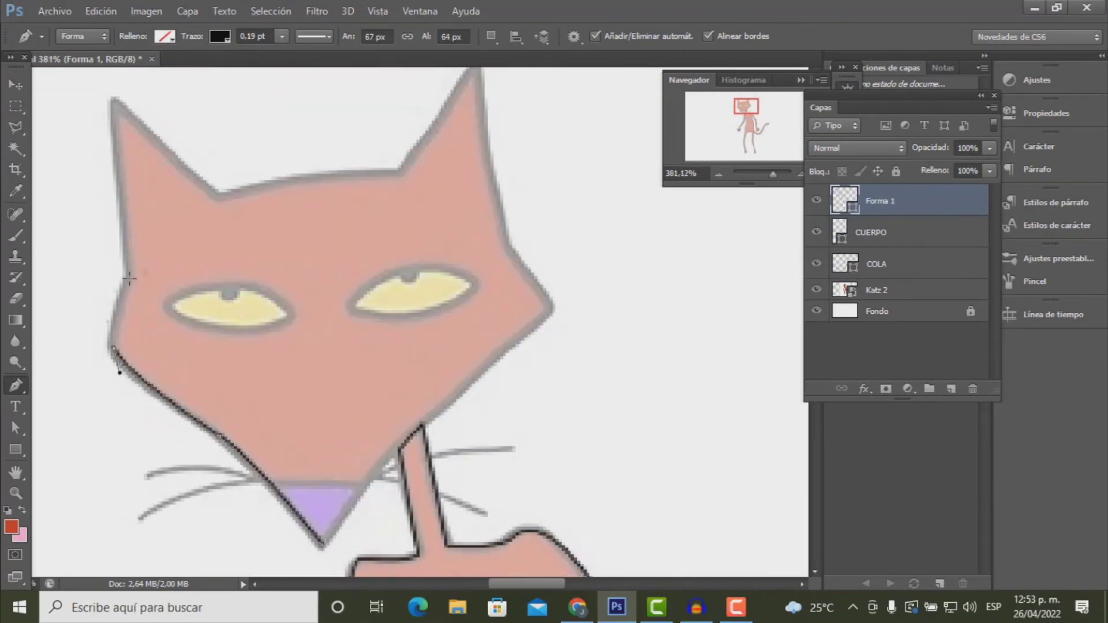
scroll(600, 364, down, 5)
double_click(880, 200)
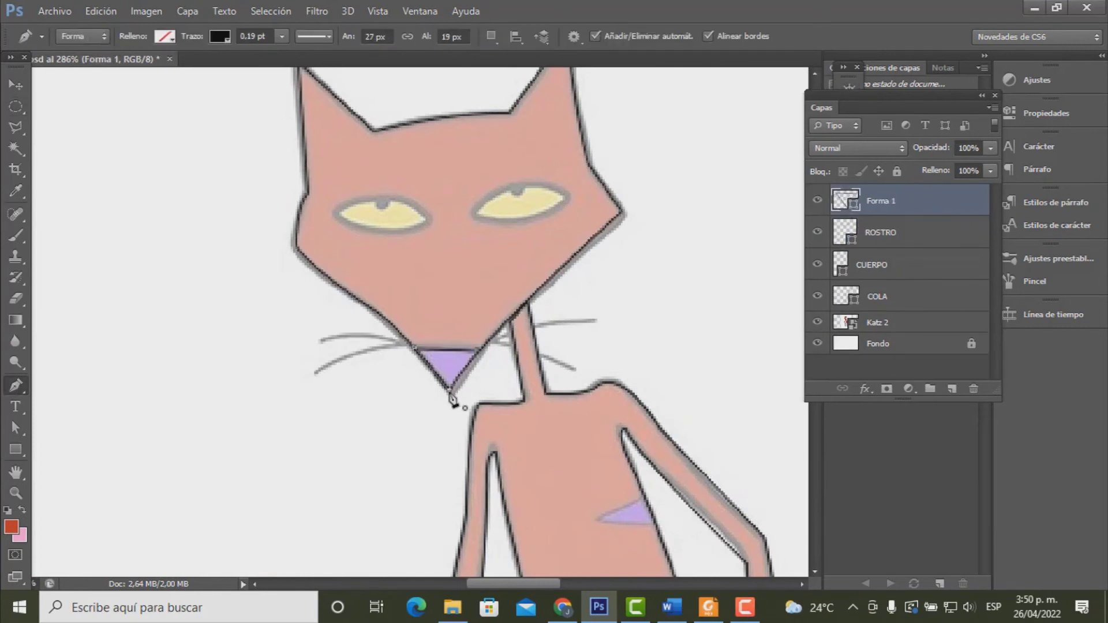
double_click(880, 200)
text(Nariz)
key(Return)
- Trace the left eye as a curved shape on a layer named 'OI'
click(426, 220)
drag(337, 215, 299, 183)
drag(426, 220, 464, 278)
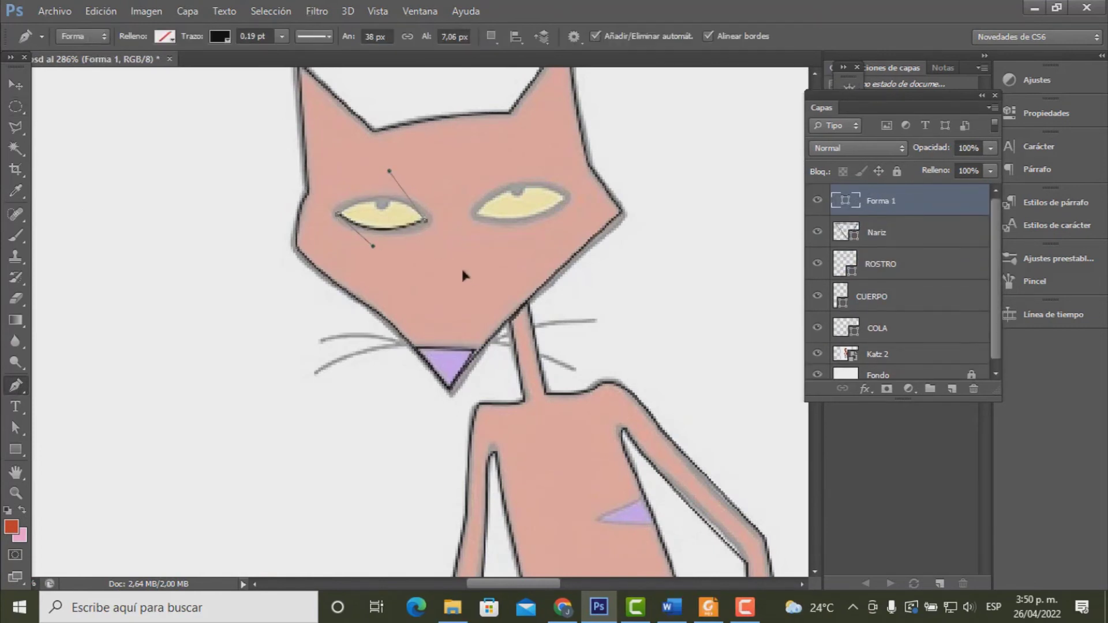
double_click(880, 201)
text(OI)
key(Return)
- Trace the right eye as a closed shape on a layer named 'OD'
click(477, 215)
drag(565, 194, 622, 222)
click(477, 216)
double_click(880, 201)
text(OD)
key(Return)
scroll(695, 266, down, 2)
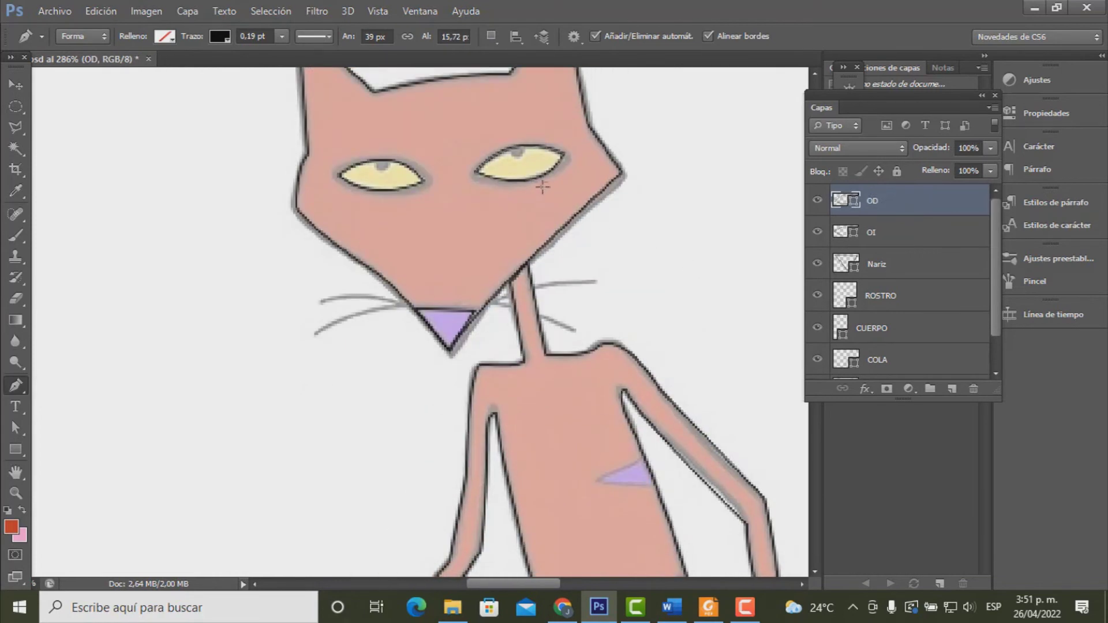
- Add a new layer above OD and draw an elliptical selection over the right eye's pupil
click(952, 390)
click(14, 106)
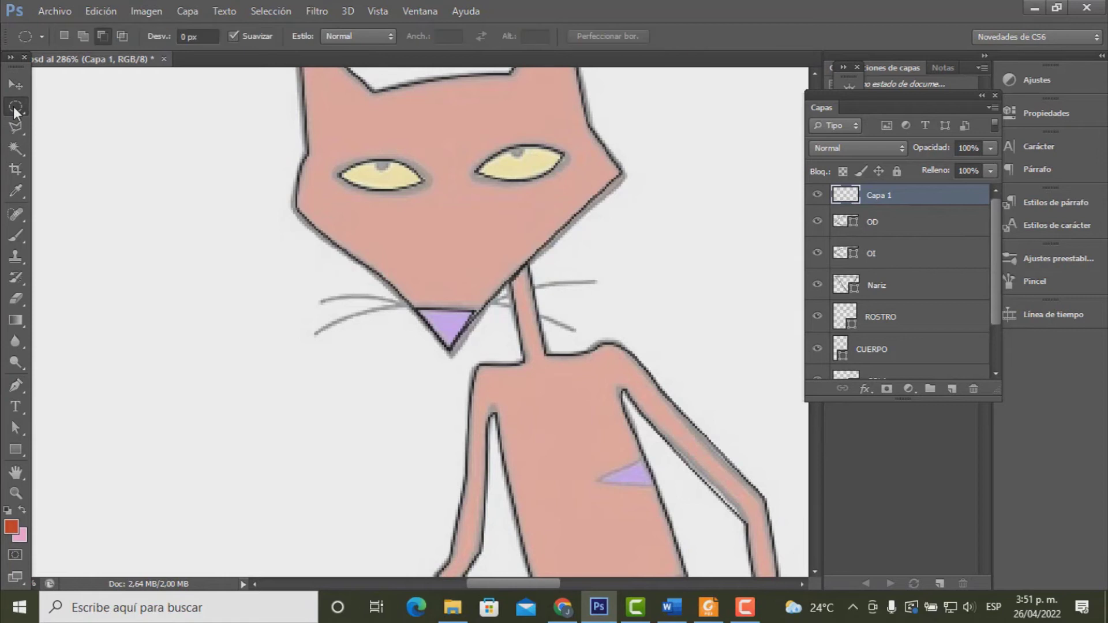
click(369, 36)
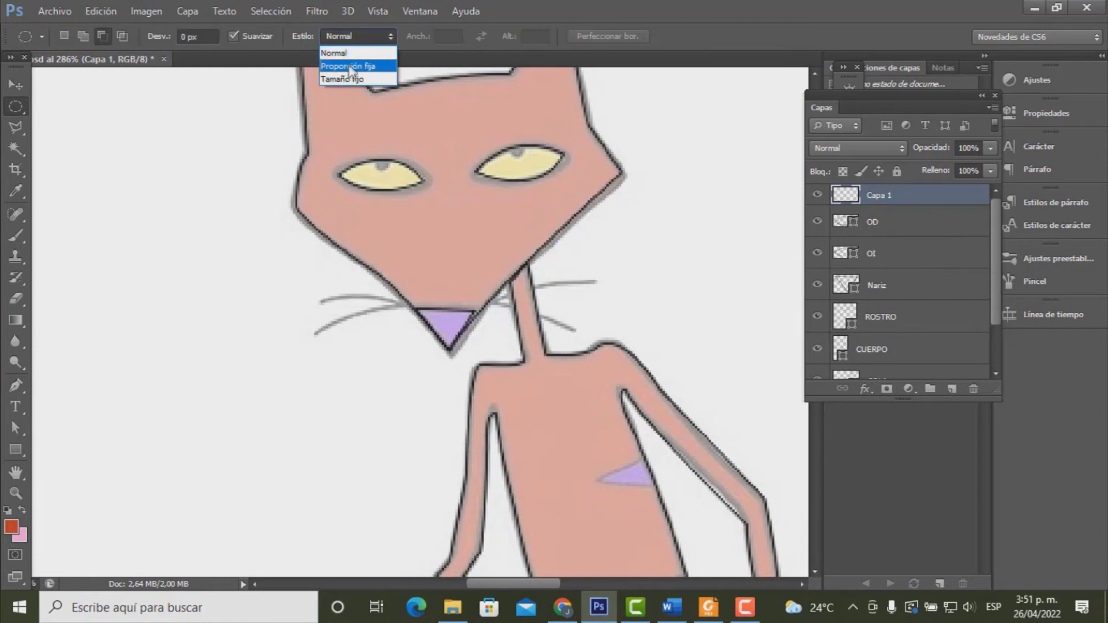
click(348, 51)
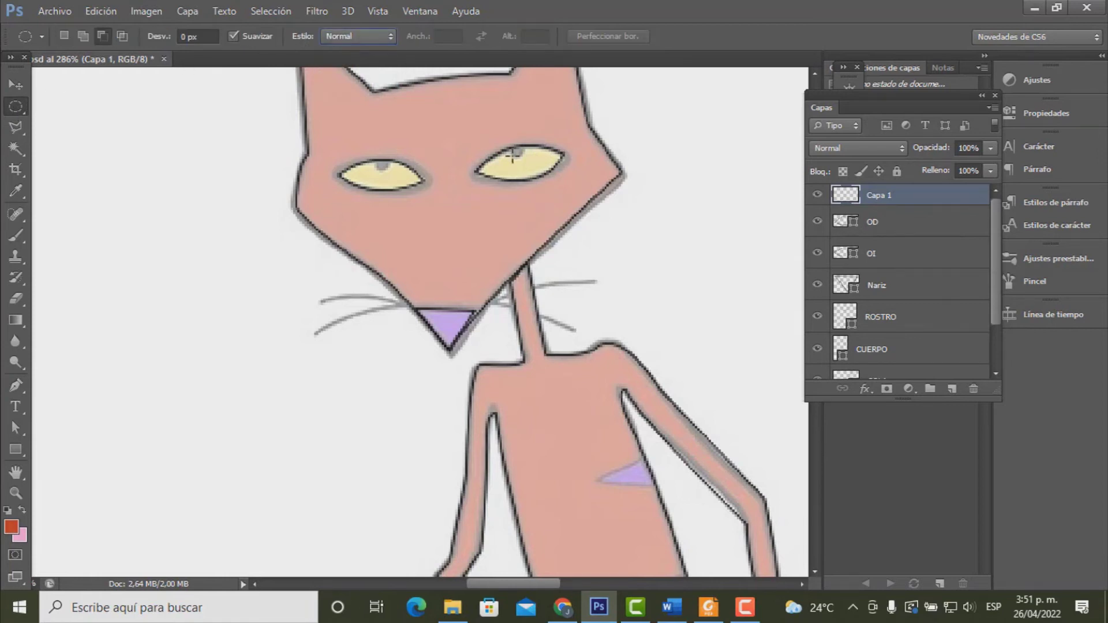
scroll(512, 153, up, 5)
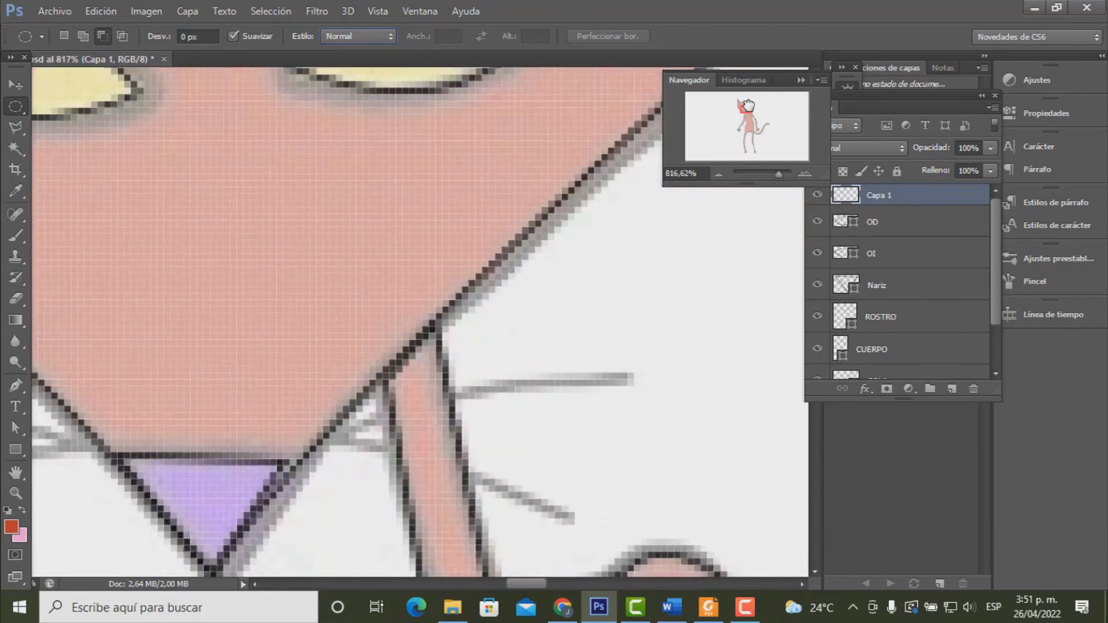
drag(745, 124, 745, 102)
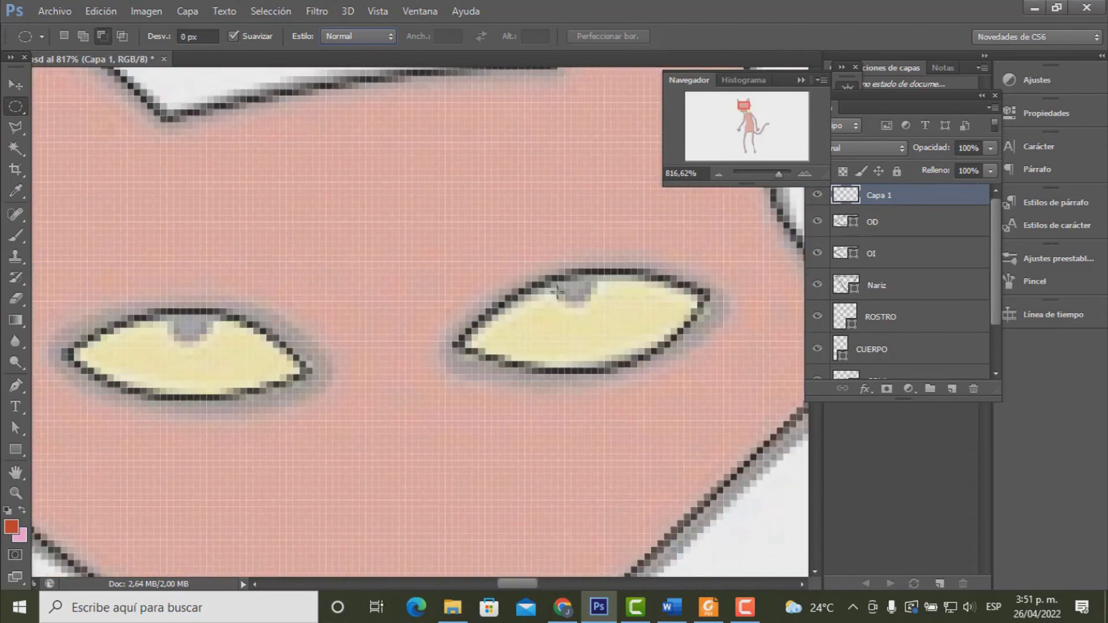
drag(560, 304, 597, 283)
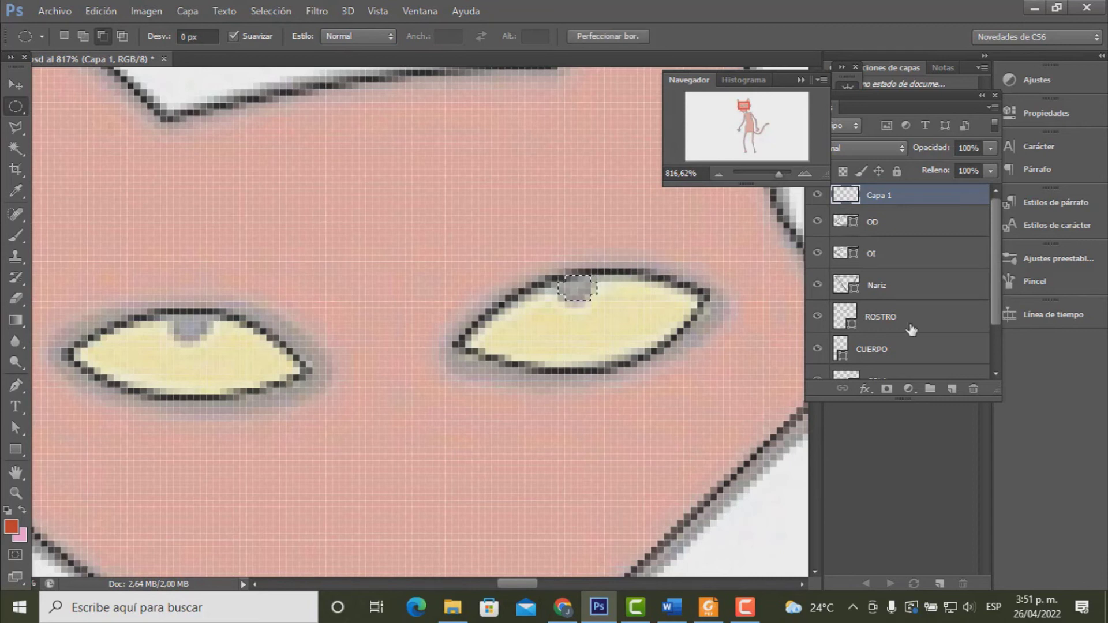
- Name the layer PD, fill the pupil selection with black, and deselect
double_click(892, 197)
text(PD)
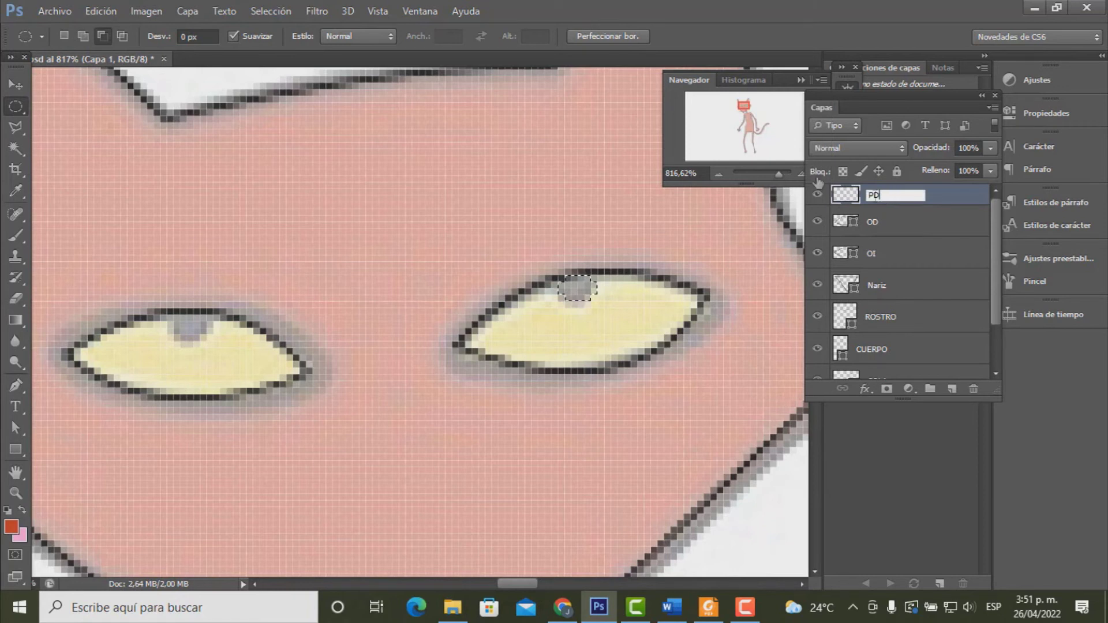
click(12, 526)
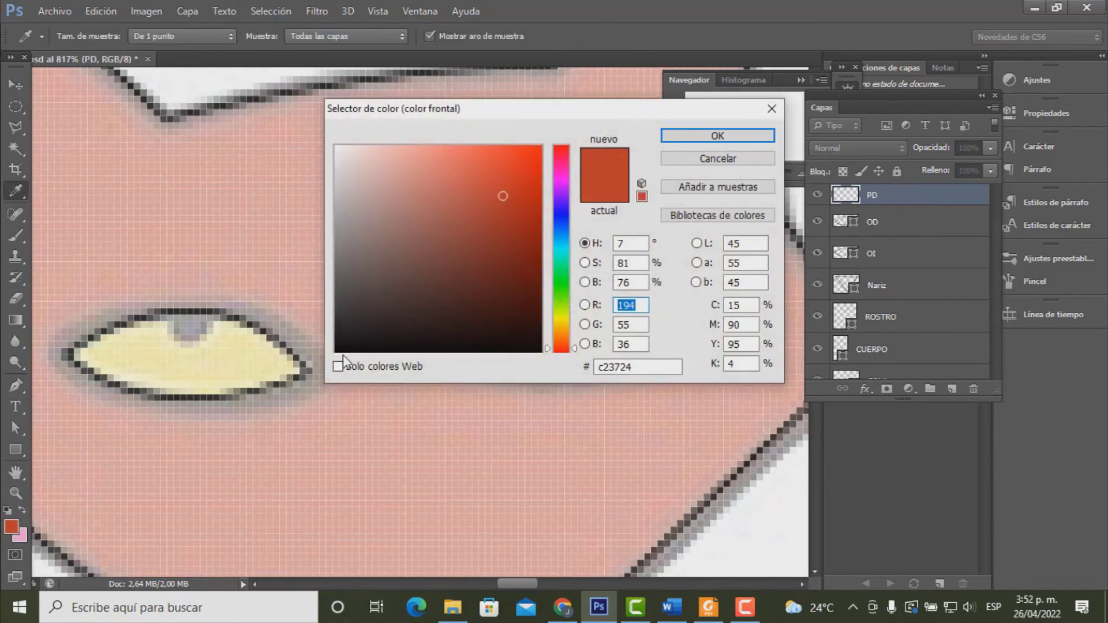
click(338, 350)
click(678, 134)
key(m)
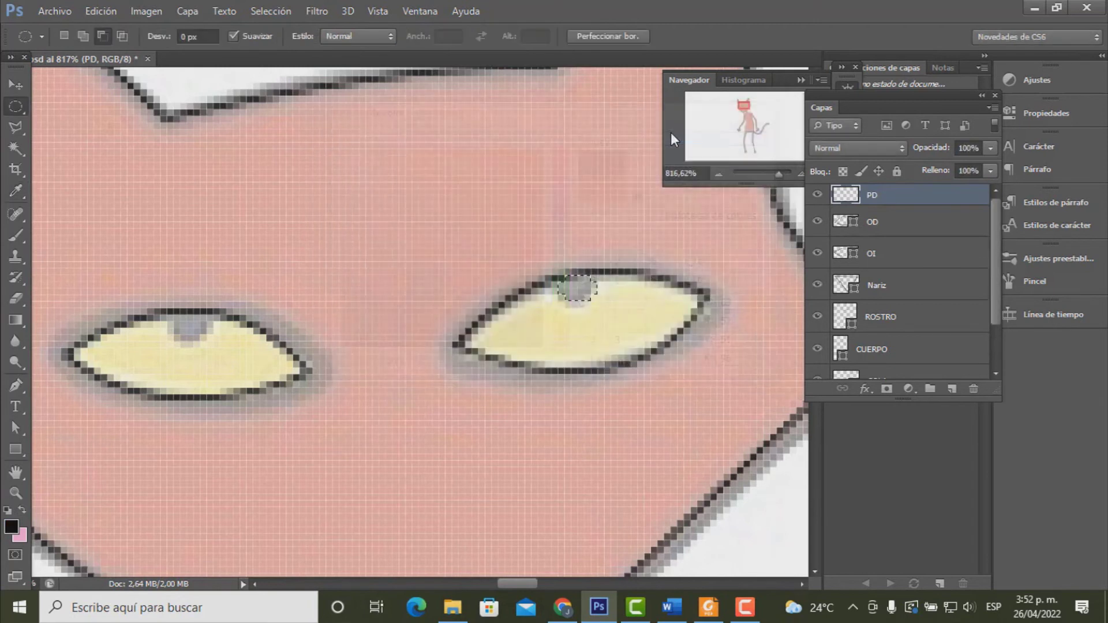
key(alt+BackSpace)
key(ctrl+d)
- Add another new layer above PD and name it PI
key(ctrl+j)
double_click(899, 196)
text(PI)
key(Return)
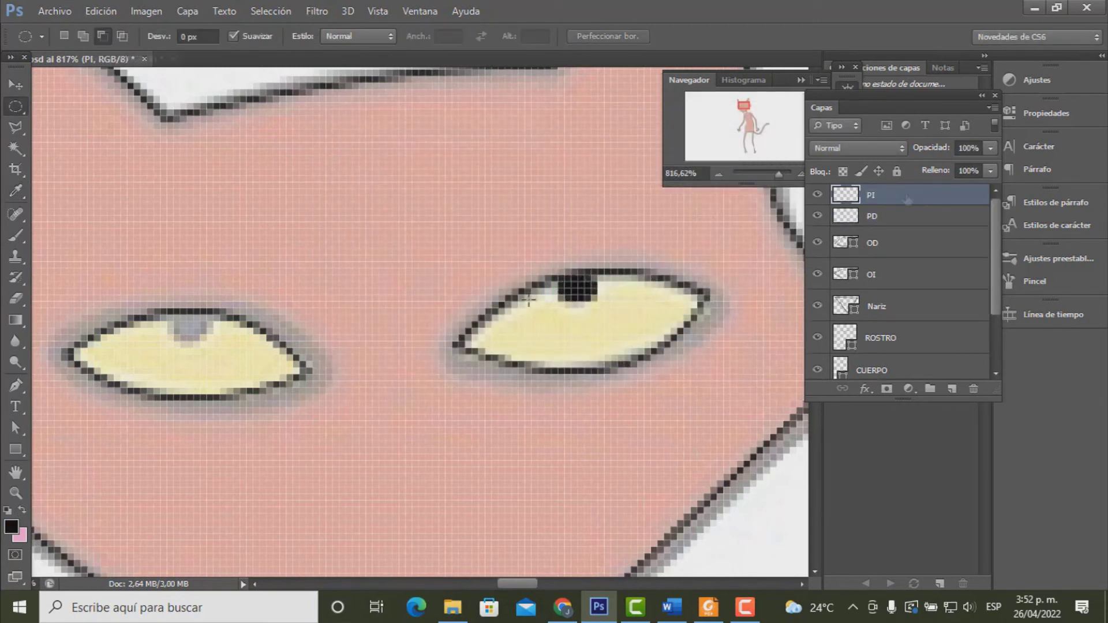
key(v)
drag(577, 286, 187, 323)
- Trace a curved whisker with the Pen tool in Shape mode
scroll(742, 459, down, 5)
scroll(648, 388, down, 2)
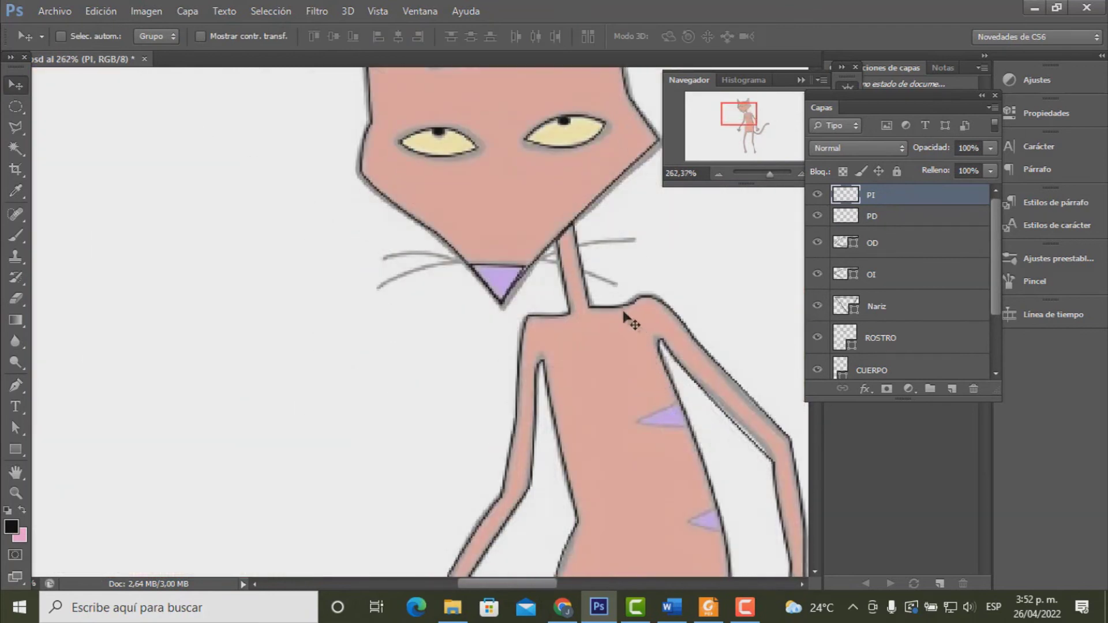
scroll(586, 279, up, 4)
scroll(571, 289, up, 1)
scroll(629, 328, up, 1)
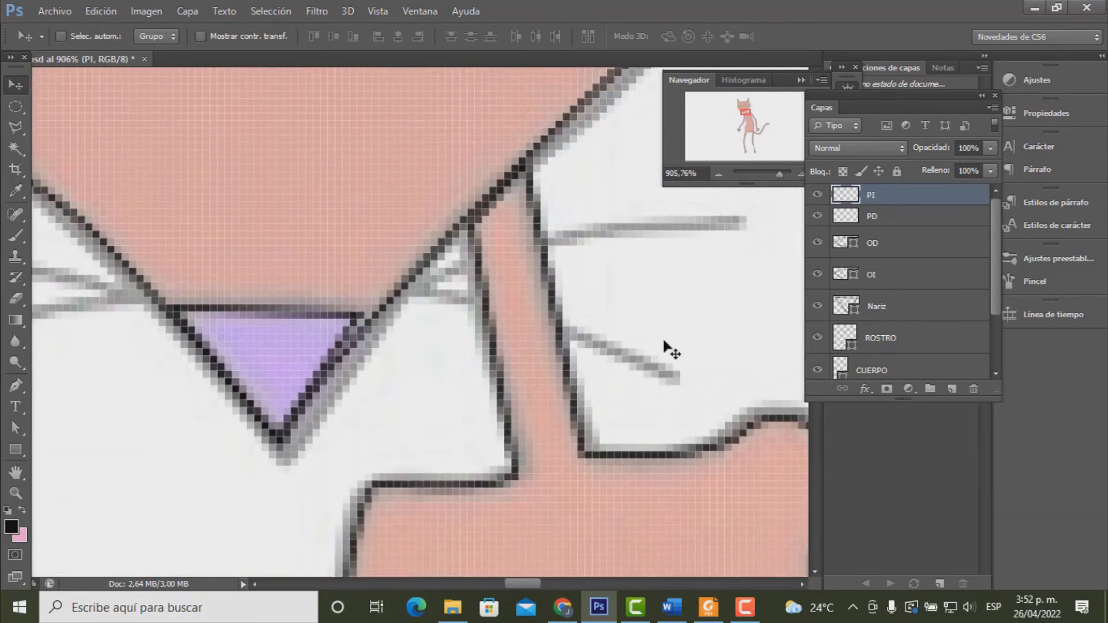
scroll(690, 361, up, 1)
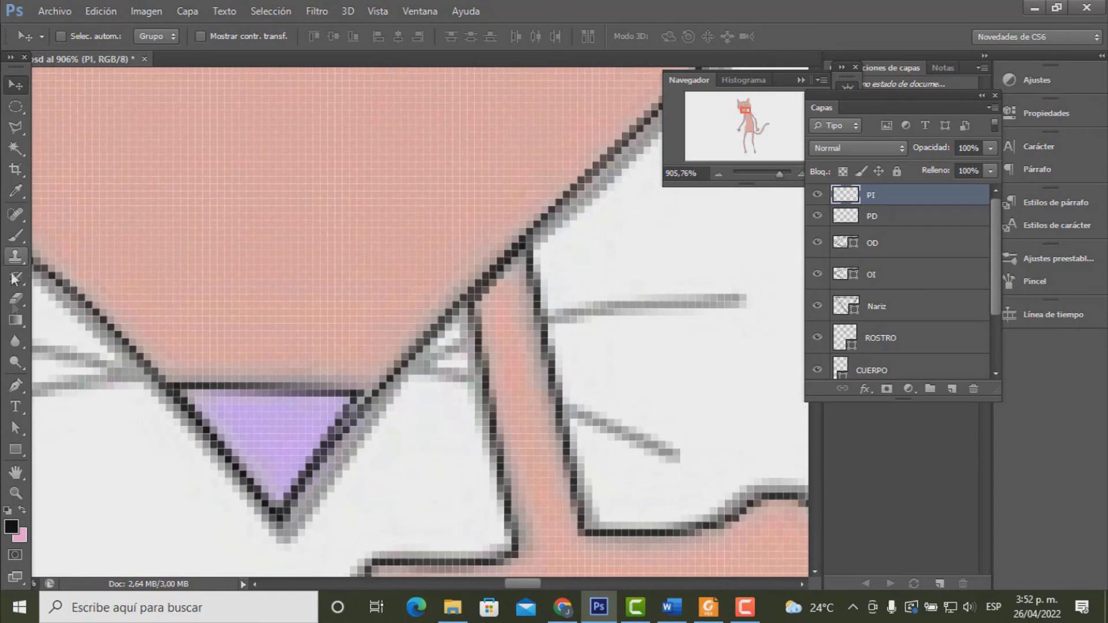
click(14, 389)
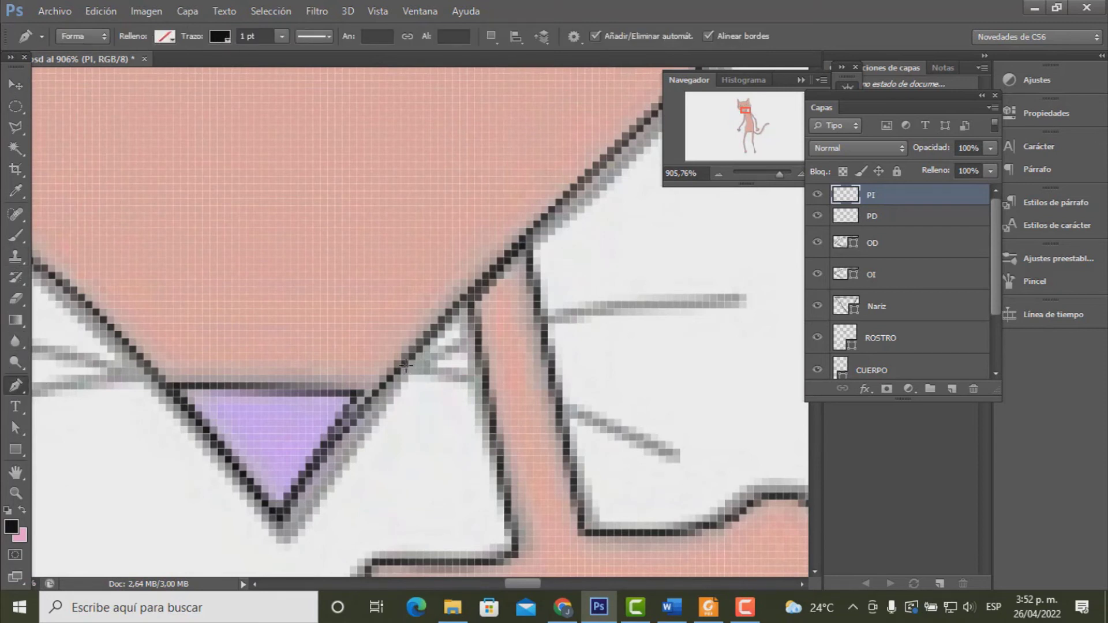
click(406, 362)
mouse_move(746, 299)
mouse_down()
mouse_move(670, 352)
mouse_move(593, 319)
mouse_up()
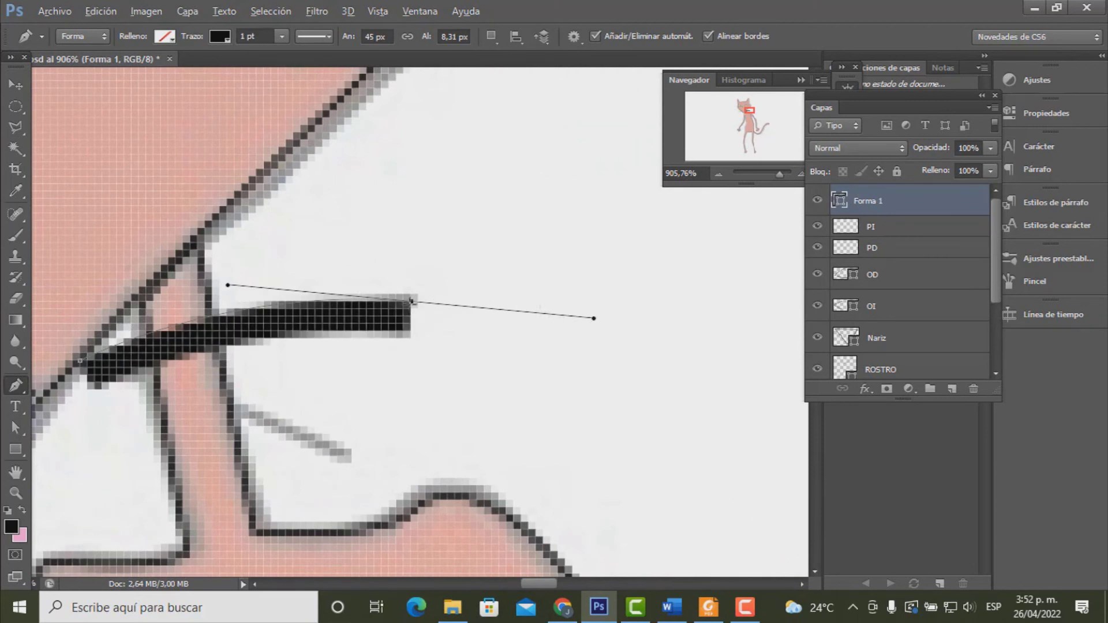
- Set the whisker's stroke to 0.14 pt and name its layer BIGOTE 1
click(276, 36)
drag(278, 56, 276, 56)
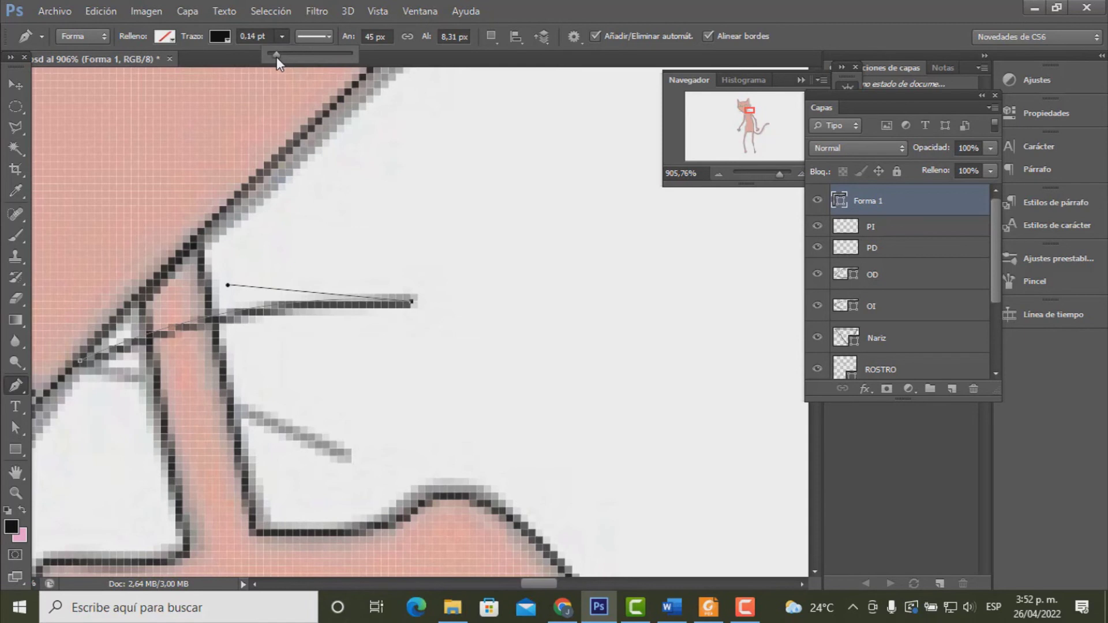
scroll(395, 364, down, 1)
scroll(396, 363, down, 2)
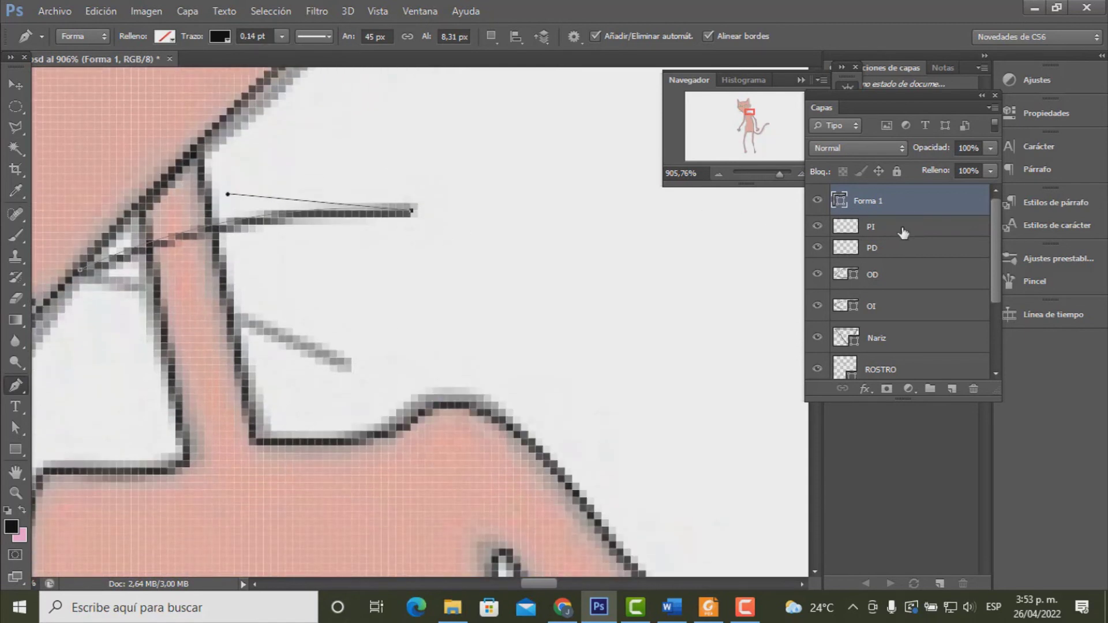
click(903, 232)
click(893, 209)
double_click(875, 201)
text(BIGOTE 1)
key(Return)
key(v)
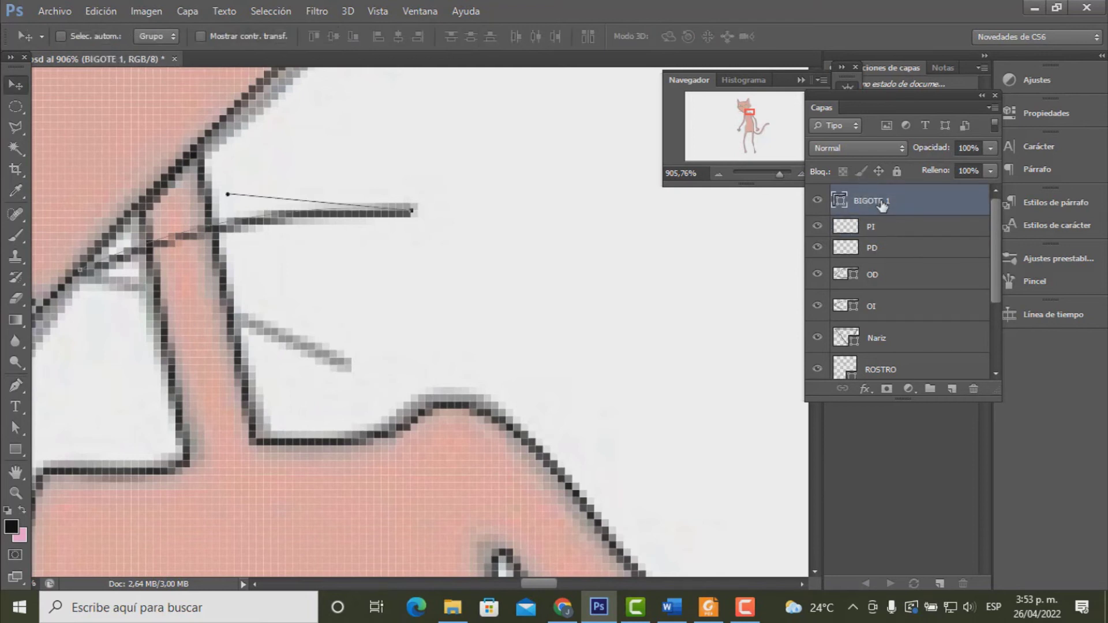
- Duplicate the whisker, move the copy lower, and rotate it into a second whisker
key(ctrl+j)
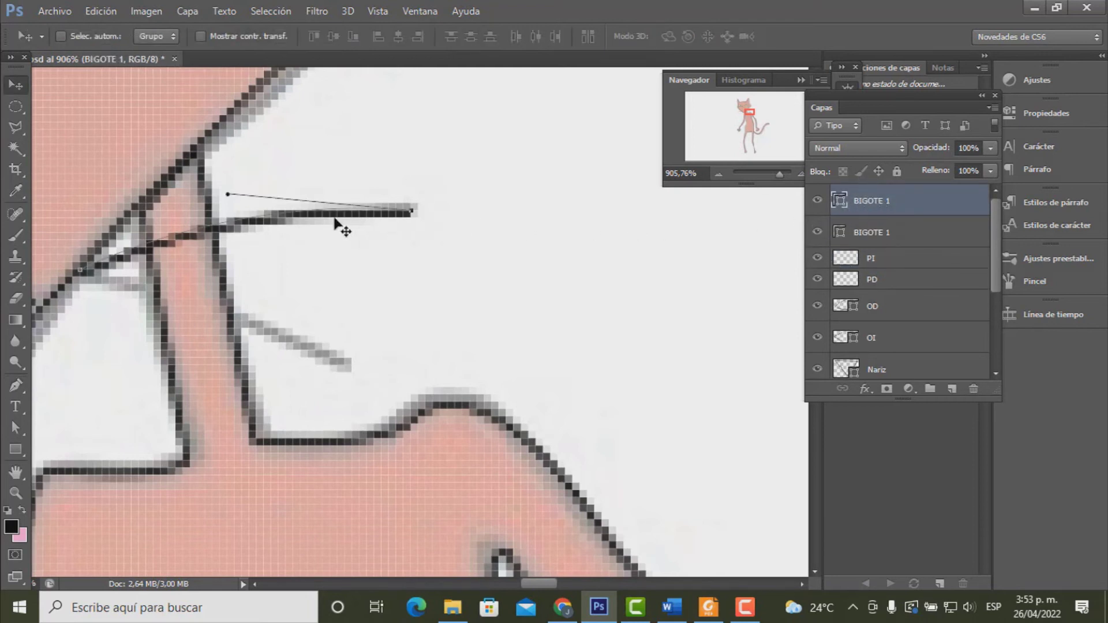
drag(335, 222, 328, 313)
key(ctrl+t)
drag(408, 383, 420, 370)
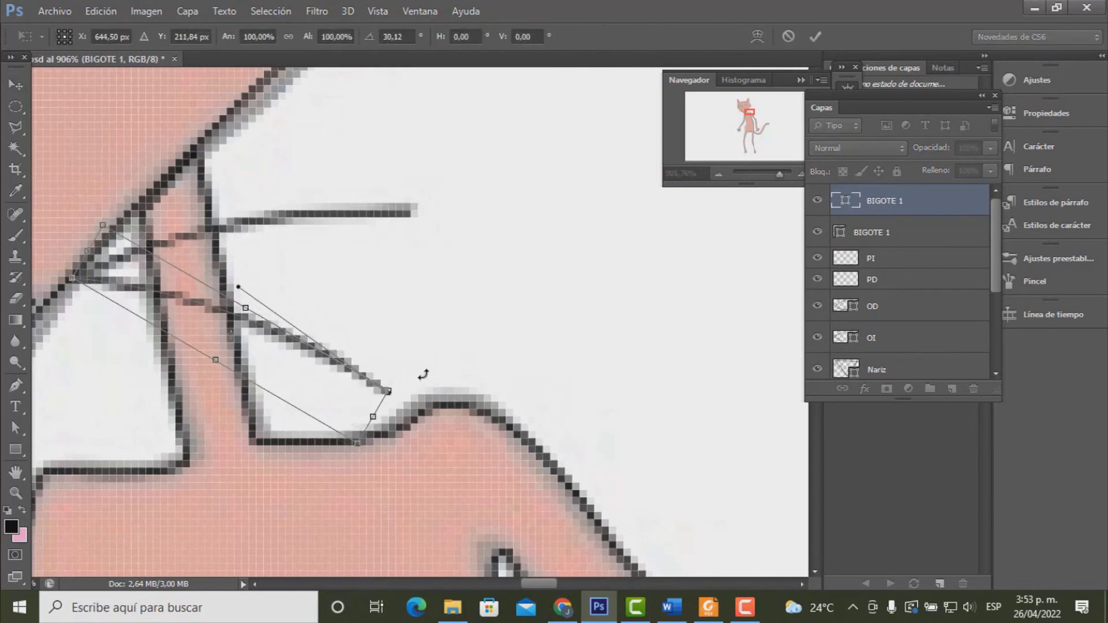
key(Return)
scroll(656, 329, down, 3)
scroll(656, 329, down, 3)
scroll(353, 333, up, 5)
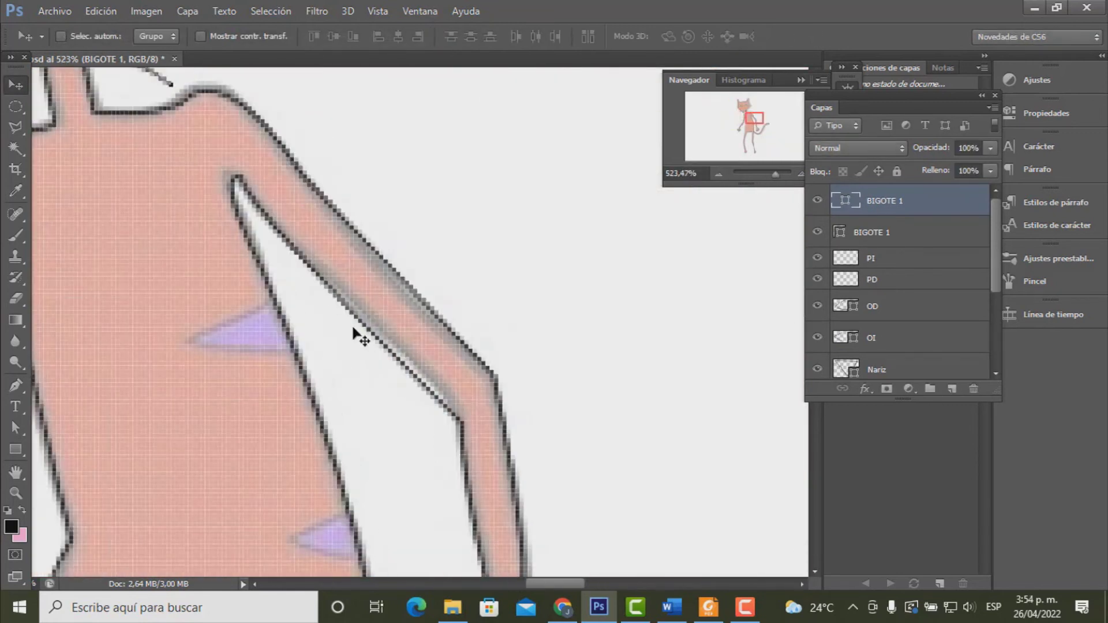
- With Direct Selection, reshape the CUERPO curve along the arm's inner edge at the shoulder
click(13, 420)
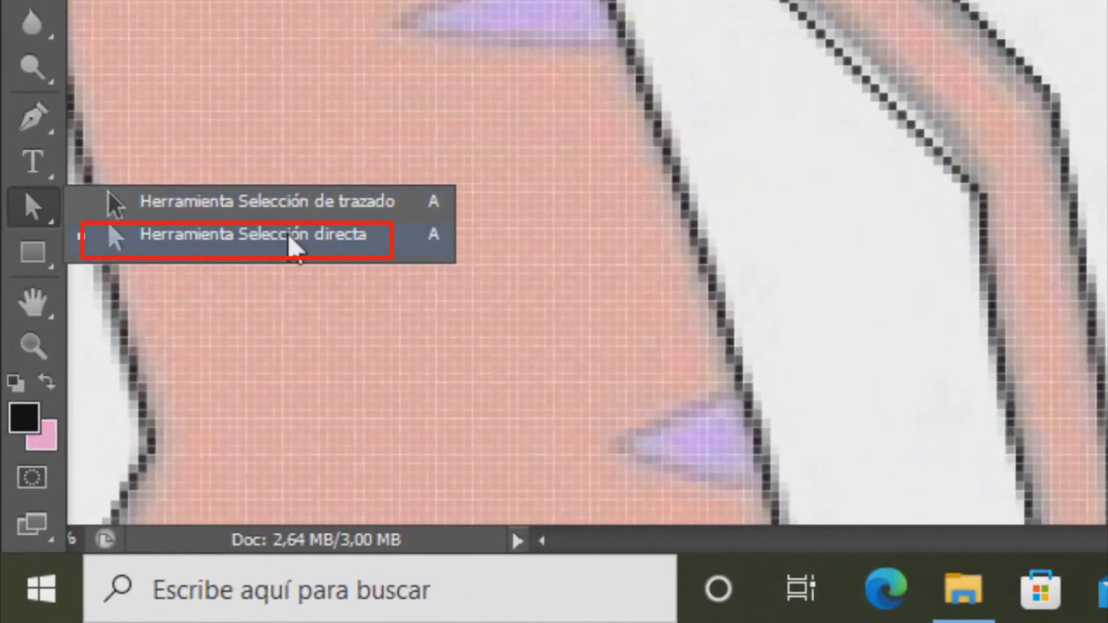
click(263, 243)
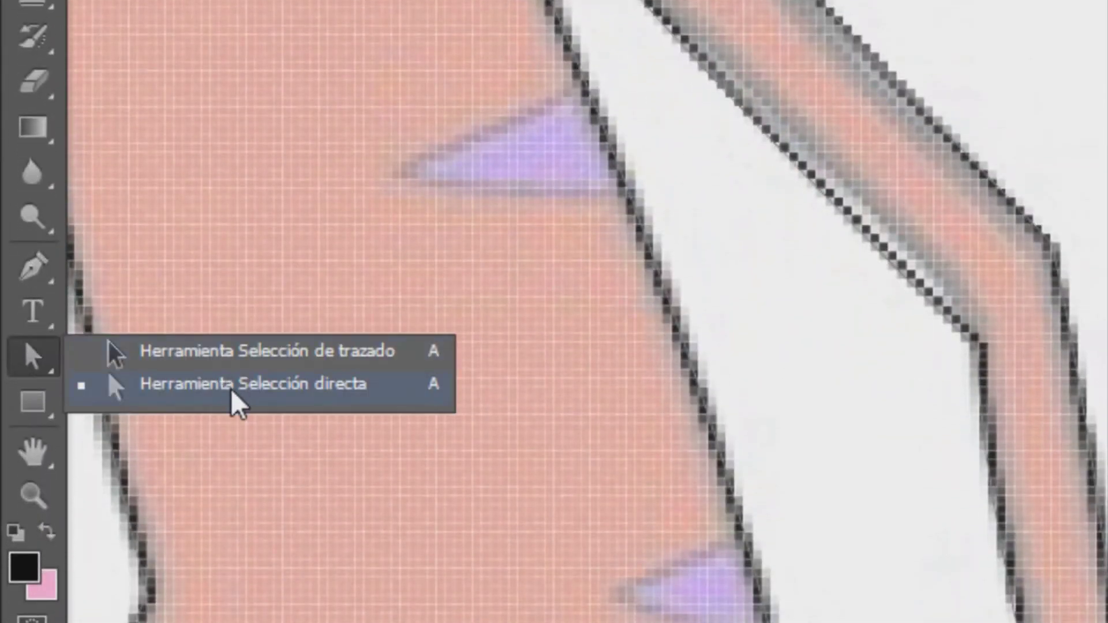
click(235, 396)
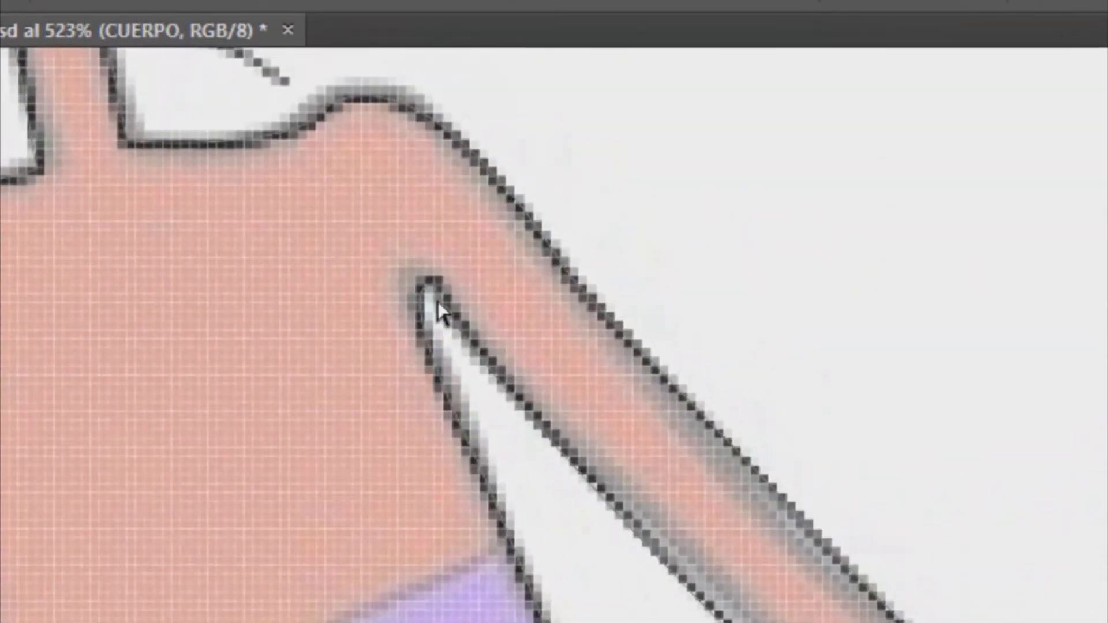
click(434, 289)
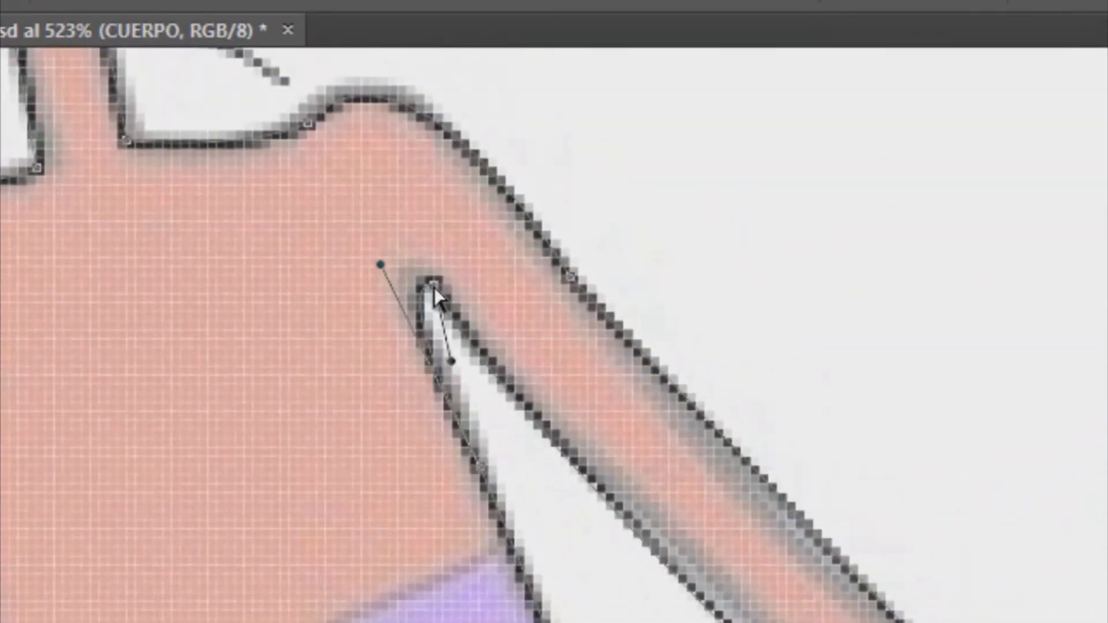
drag(452, 362, 512, 367)
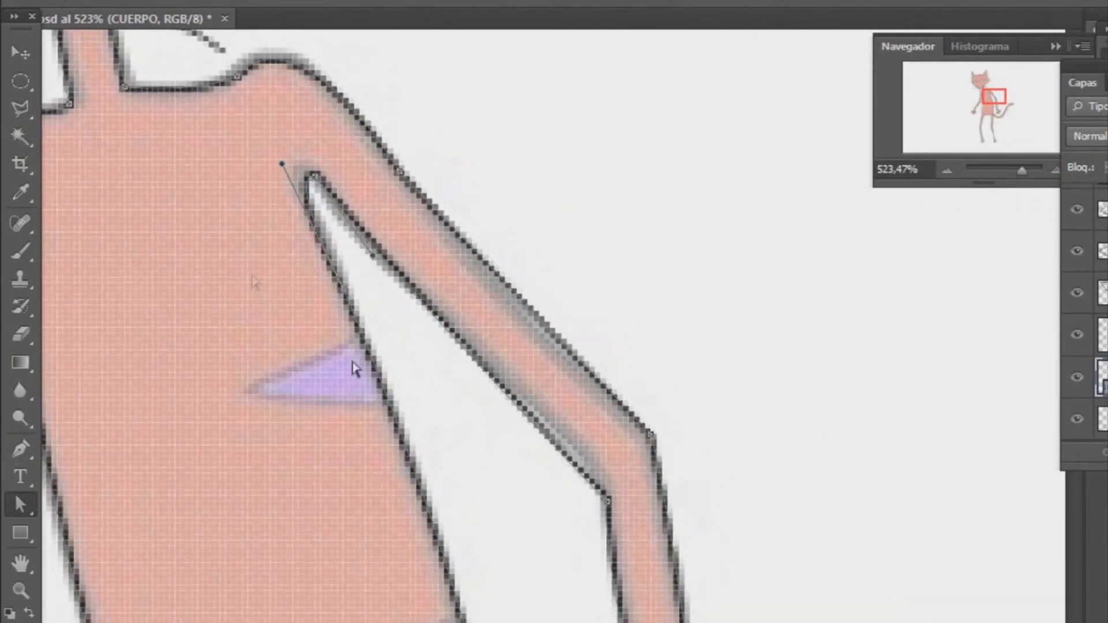
- Adjust the lower arm anchor and its handle onto the drawn arm edge
scroll(268, 253, up, 3)
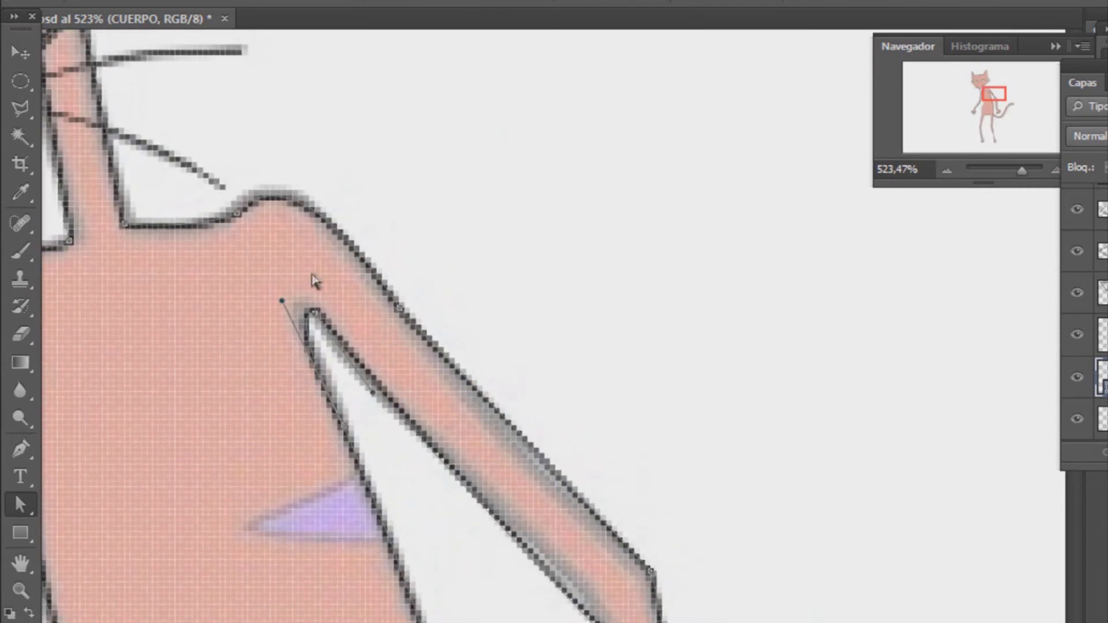
scroll(312, 280, down, 3)
scroll(513, 317, down, 2)
click(609, 413)
drag(596, 445, 595, 448)
drag(602, 394, 607, 393)
scroll(716, 494, down, 3)
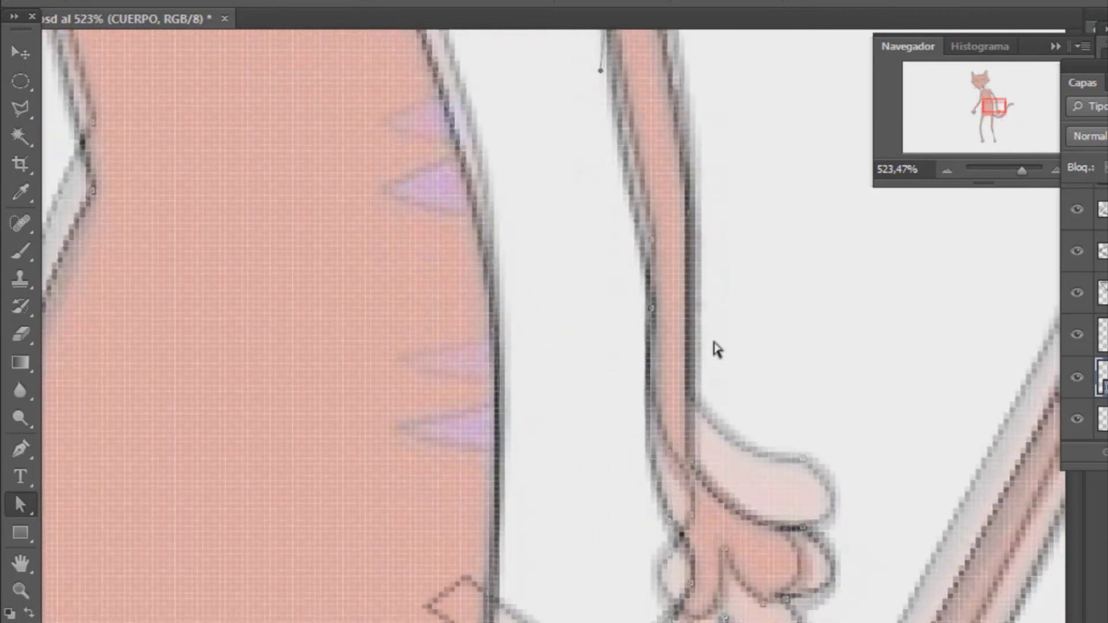
scroll(517, 321, down, 5)
scroll(518, 323, up, 3)
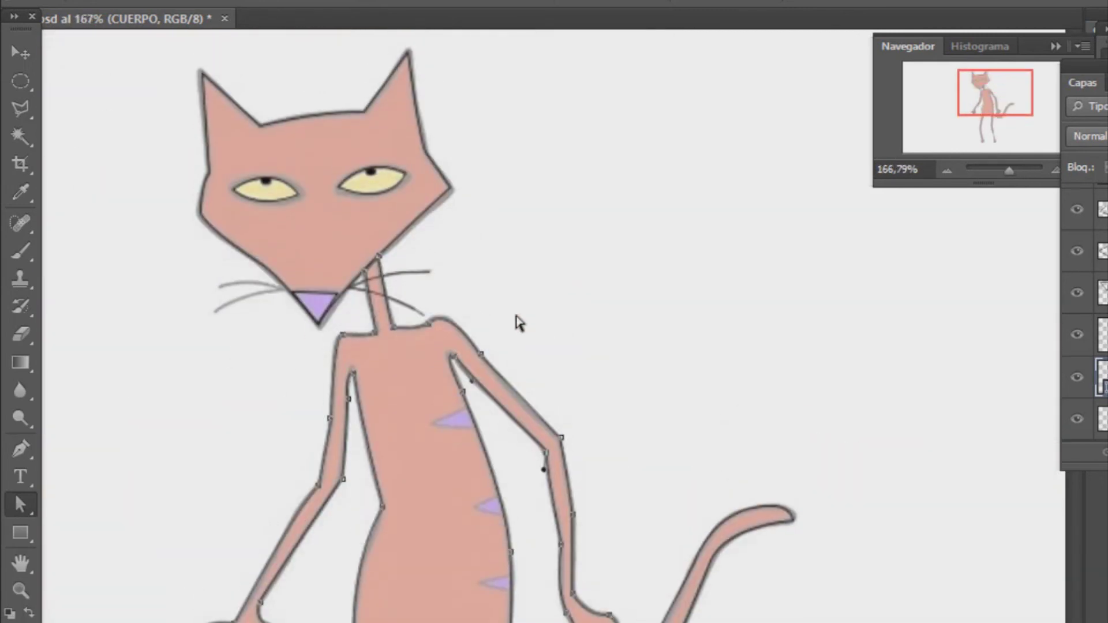
- Rotate the BIGOTE 1 whisker about 4.7 degrees
key(ctrl+t)
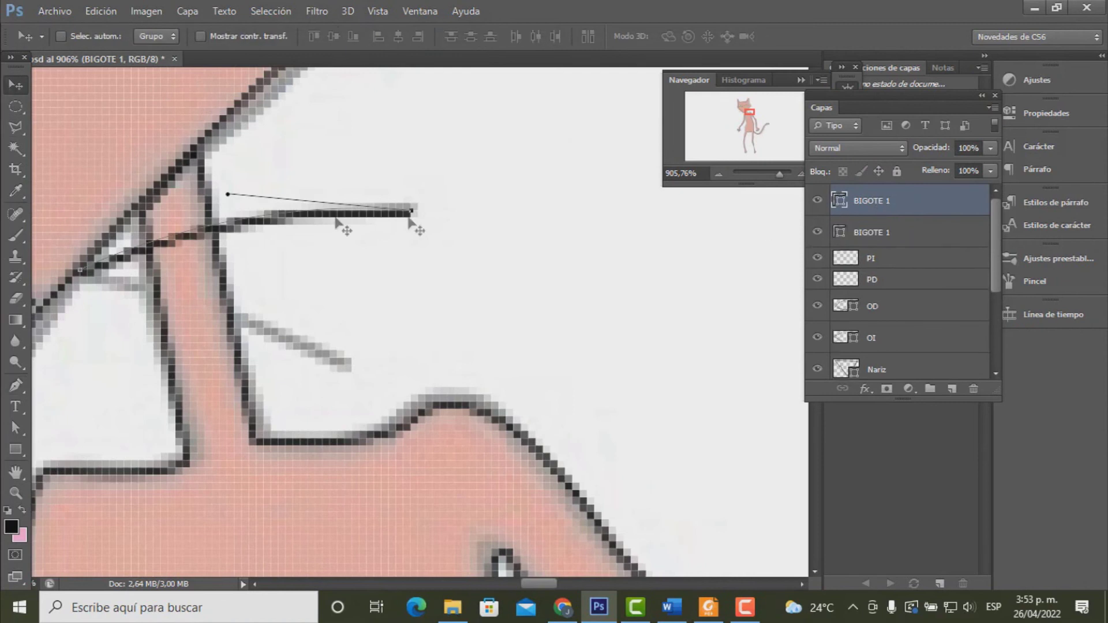
drag(433, 285, 443, 312)
scroll(427, 346, down, 2)
key(Return)
scroll(598, 383, down, 2)
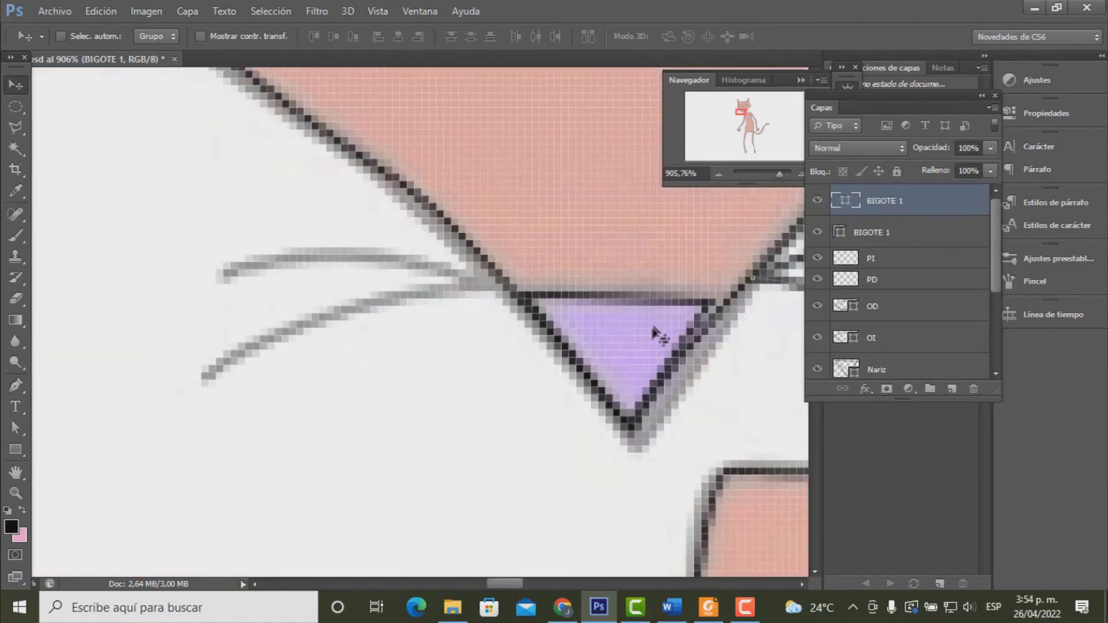
scroll(654, 329, down, 2)
scroll(472, 474, up, 3)
- Select the whole CUERPO body path with the Path Selection tool
click(16, 427)
click(242, 191)
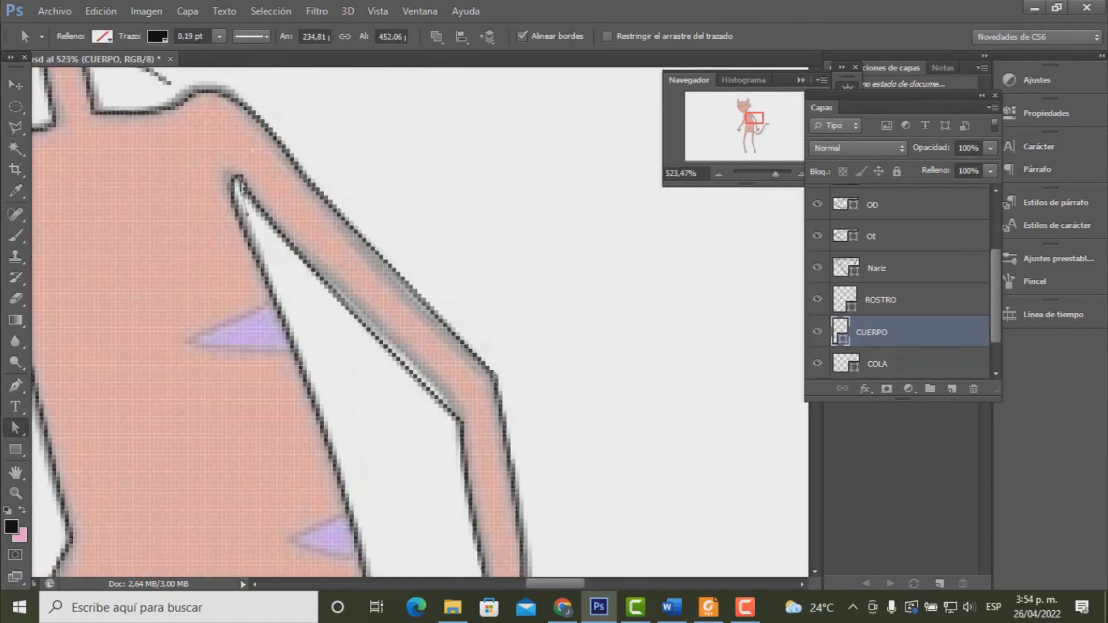
scroll(198, 235, down, 1)
scroll(544, 470, down, 1)
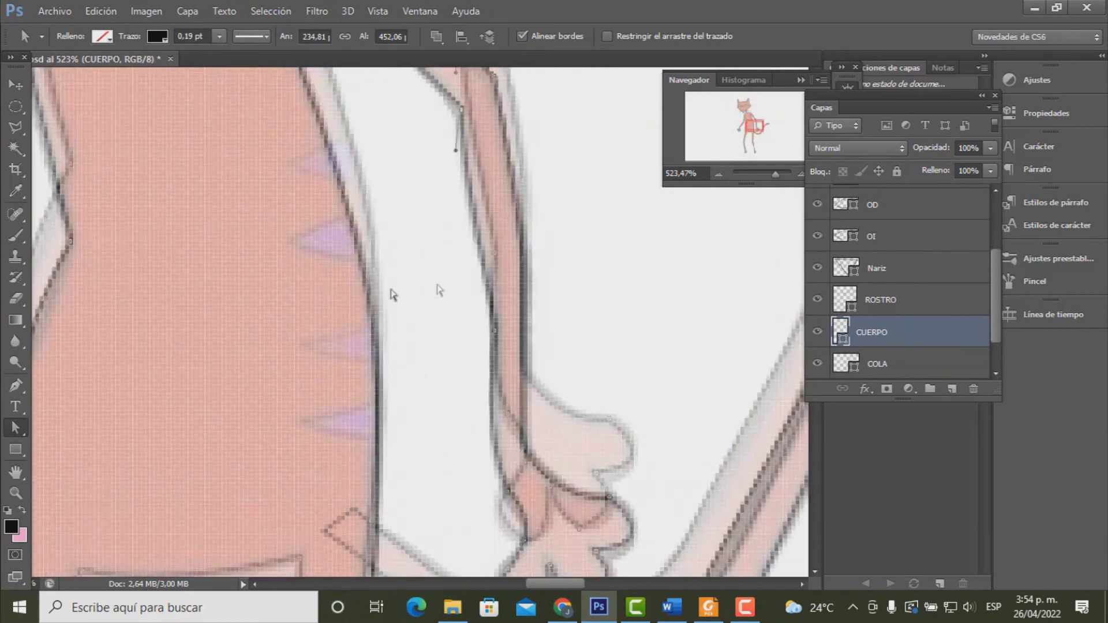
scroll(388, 292, down, 2)
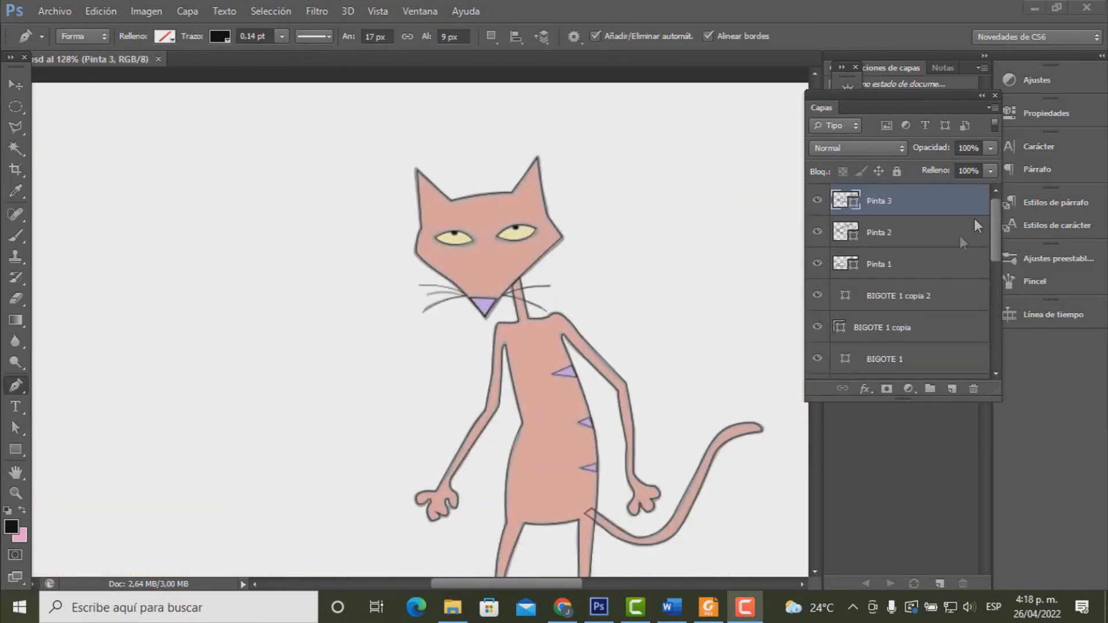
scroll(906, 258, down, 3)
scroll(901, 277, down, 3)
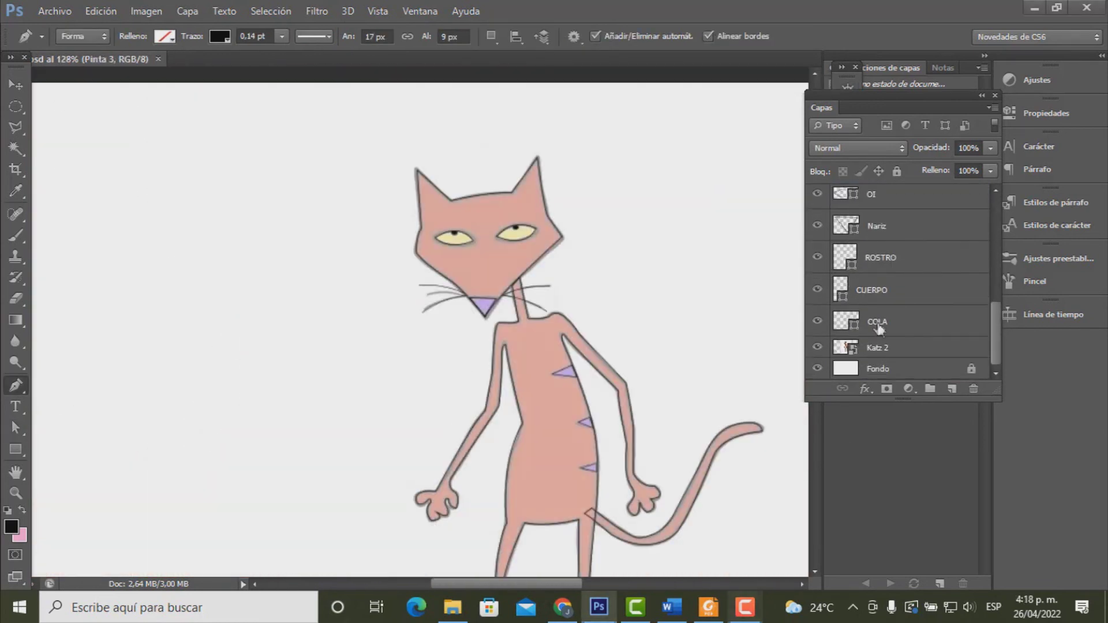
- Delete the Katz 2 reference layer and fill the COLA tail red
click(877, 322)
click(877, 347)
key(Delete)
click(877, 343)
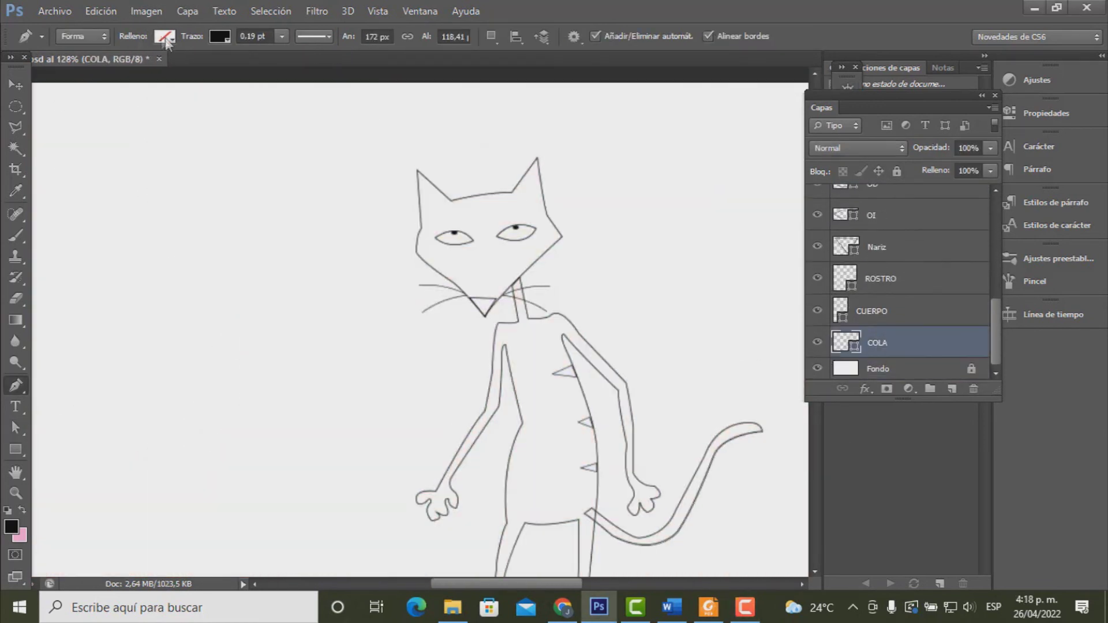
click(165, 36)
click(100, 114)
- Fill the CUERPO body and ROSTRO face red and the Nariz nose black
click(871, 311)
click(165, 36)
click(85, 114)
click(880, 279)
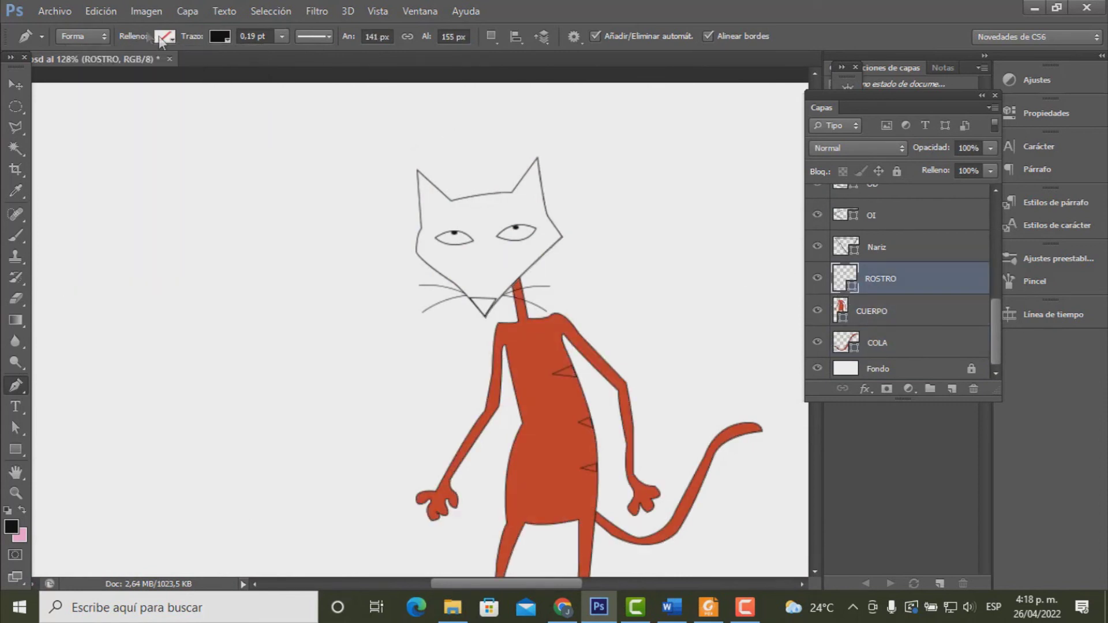
click(164, 36)
click(85, 115)
click(877, 247)
click(164, 35)
click(95, 115)
- Fill both eye layers, OI and OD, with yellow
scroll(906, 277, up, 2)
click(912, 278)
click(164, 36)
click(85, 114)
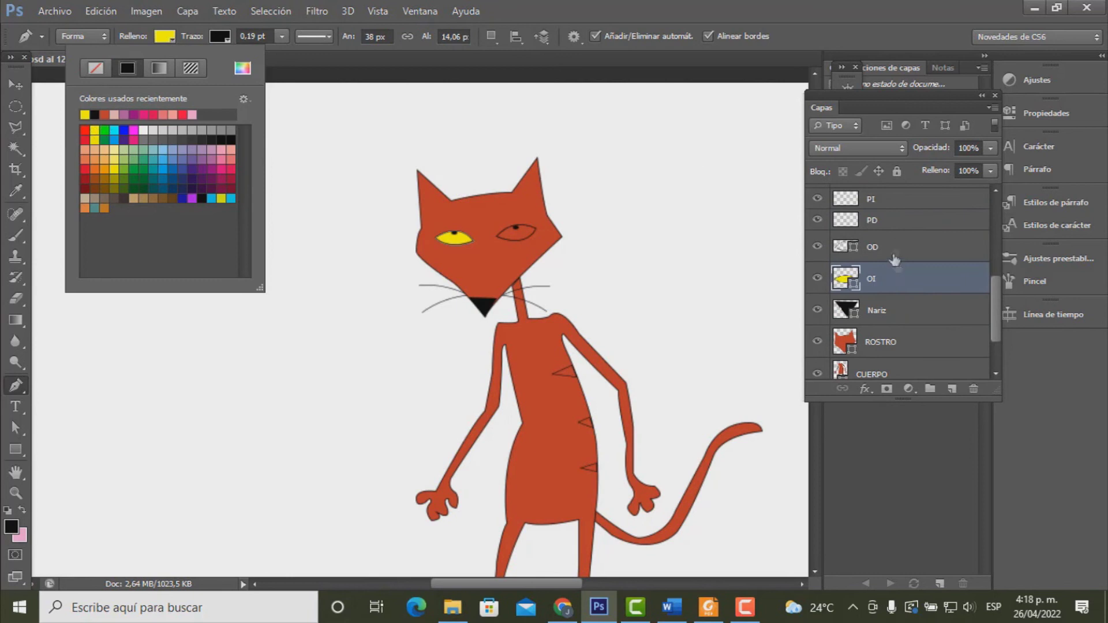
click(878, 247)
click(164, 36)
click(85, 114)
scroll(921, 298, up, 1)
click(883, 253)
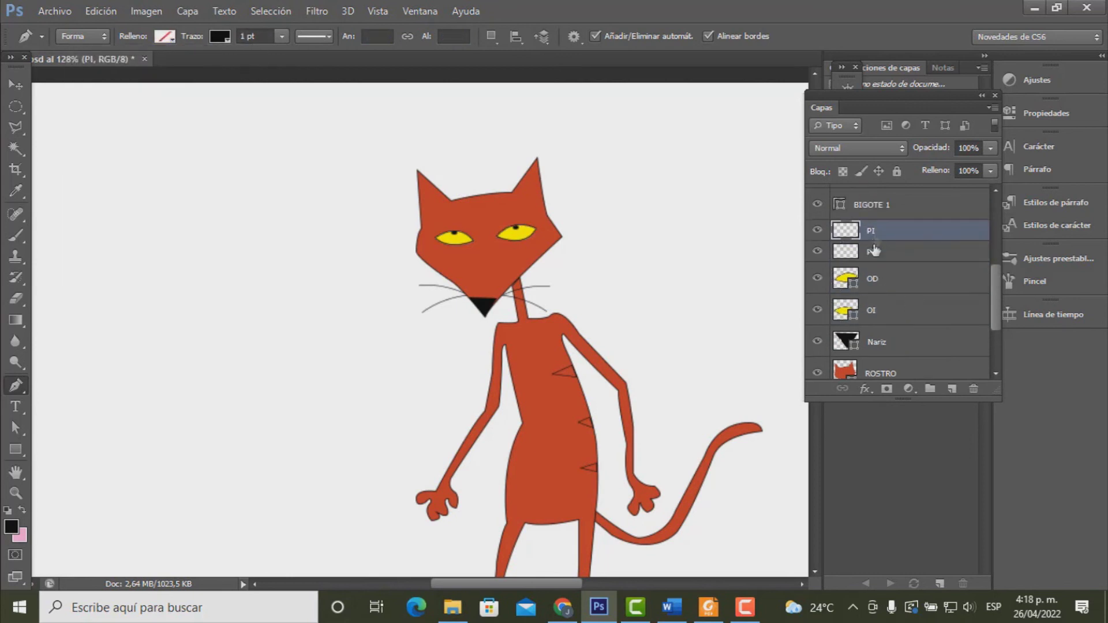
scroll(880, 280, up, 2)
scroll(889, 231, up, 2)
- Give the Pinta patch shapes a pale peach fill
click(971, 248)
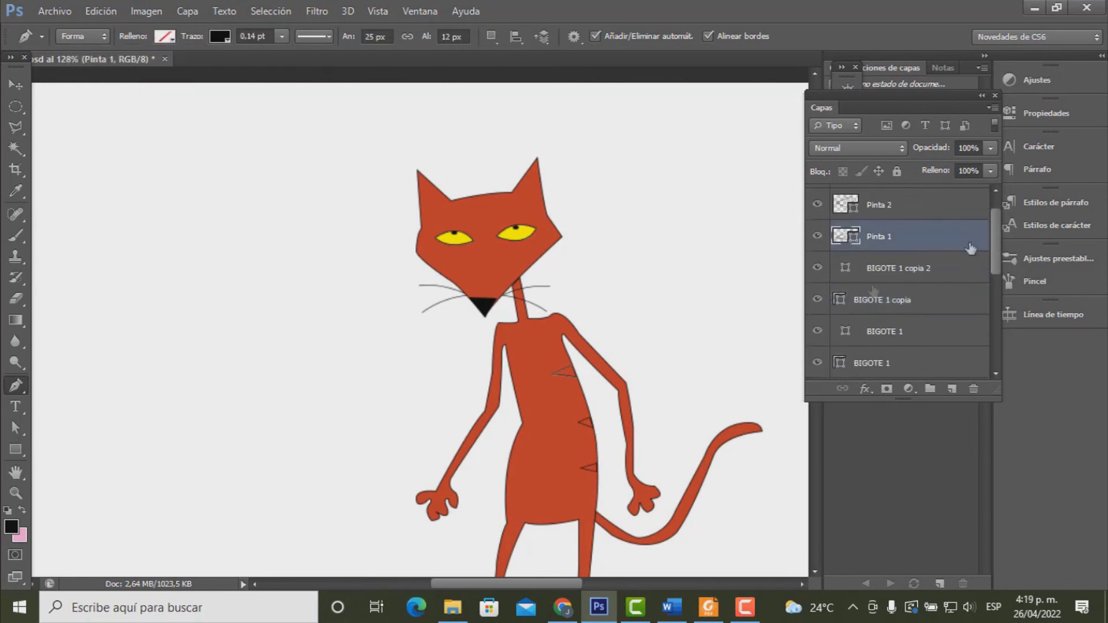
click(162, 37)
click(109, 147)
click(878, 208)
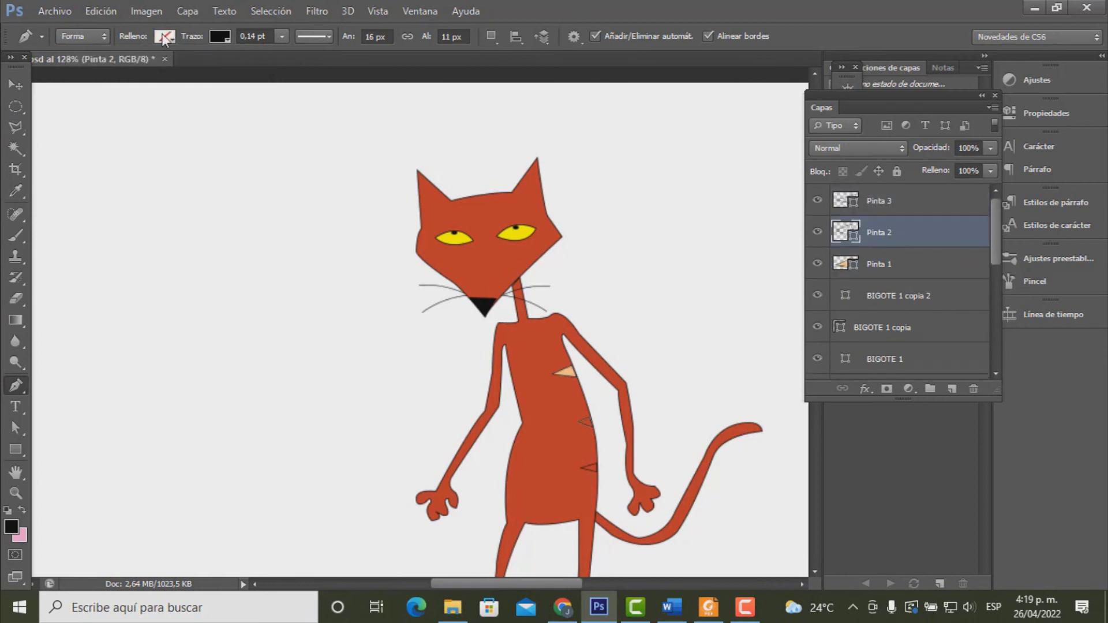
click(164, 36)
click(109, 147)
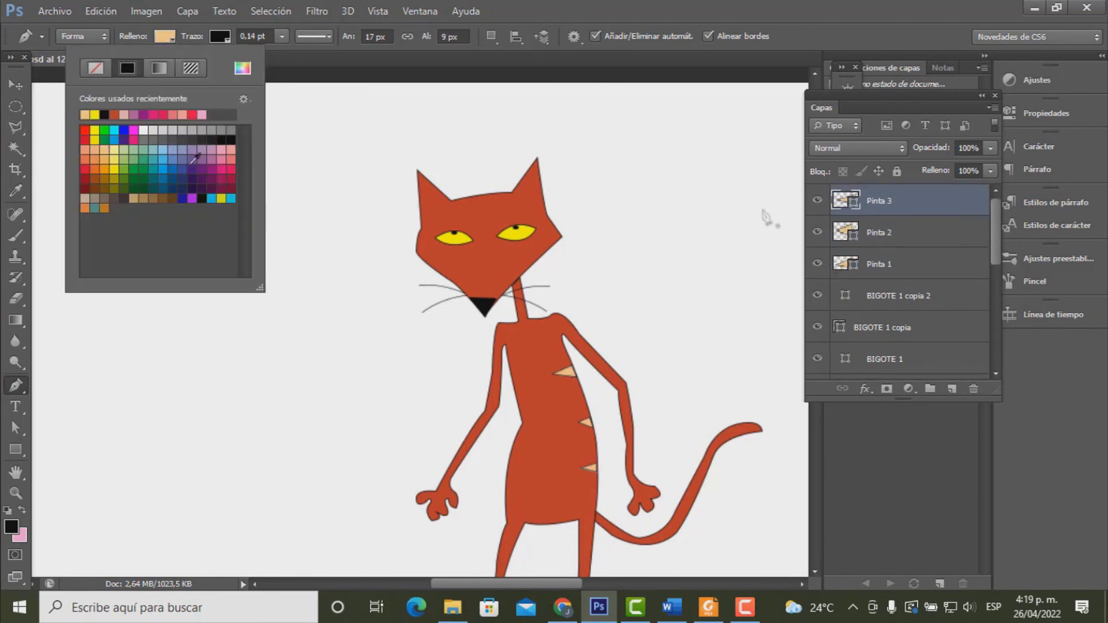
- Fit the canvas in view, zoom in around the nose and eyes, then back out
scroll(889, 260, down, 5)
key(ctrl+0)
scroll(396, 245, up, 5)
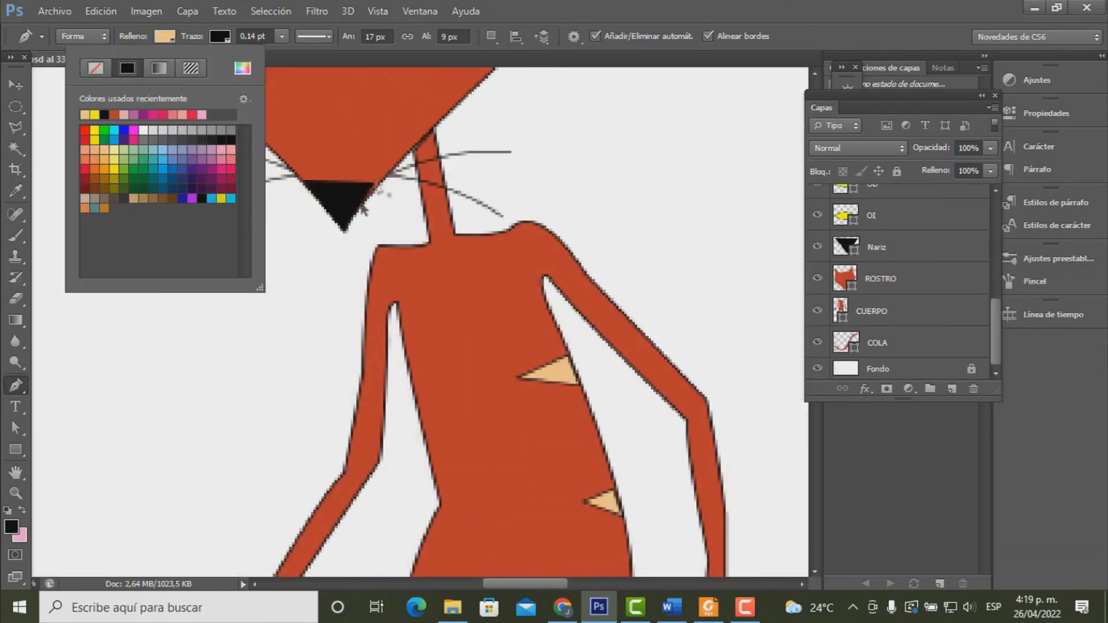
key(Escape)
click(888, 247)
click(15, 428)
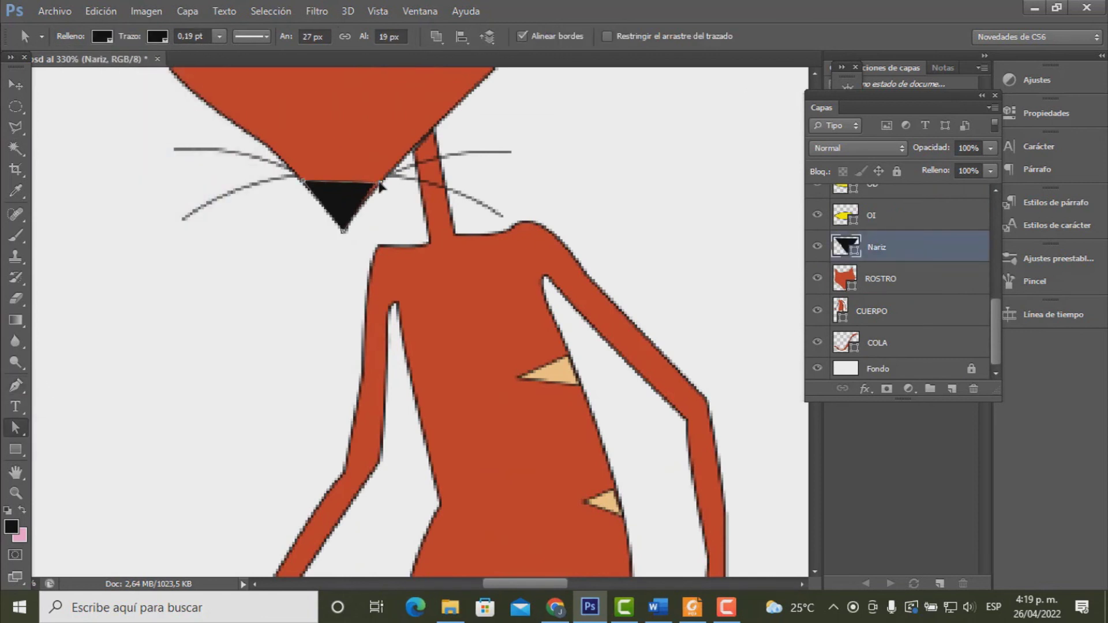
key(alt+])
scroll(502, 316, down, 5)
scroll(696, 279, up, 4)
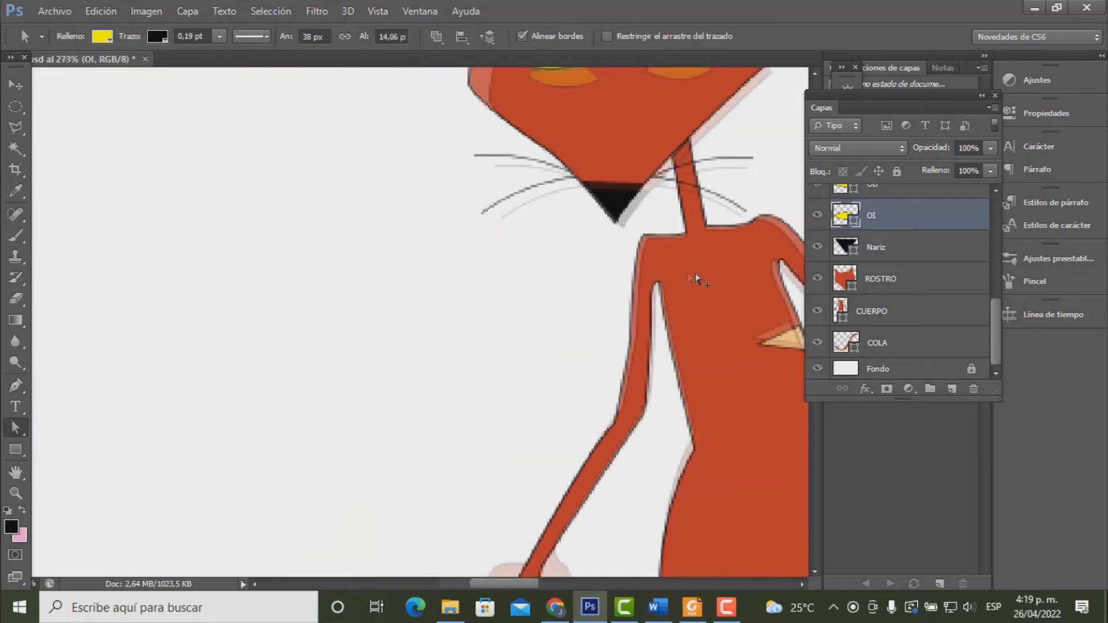
scroll(697, 280, down, 2)
scroll(697, 279, down, 2)
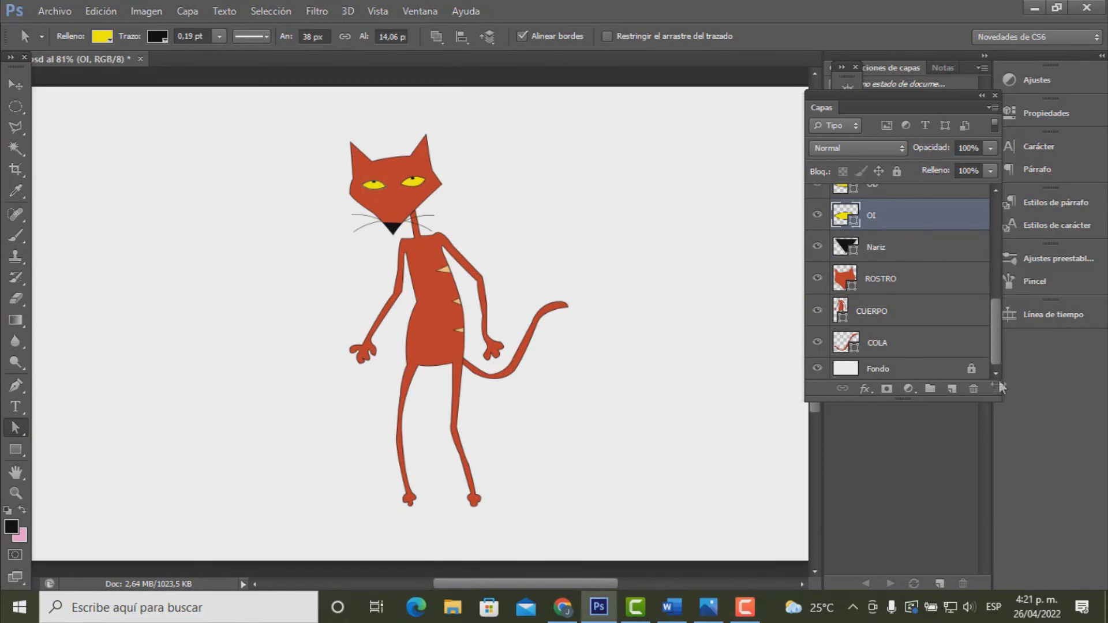
click(926, 374)
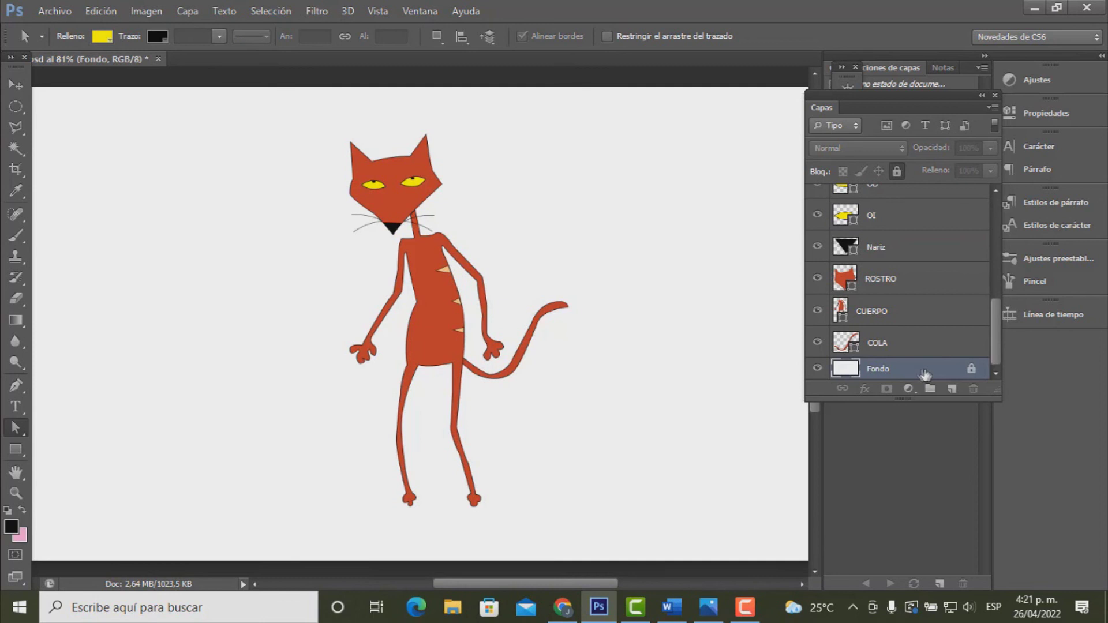
- Unlock Fondo, select the whole canvas, and set the foreground colour to #fc9a59
click(897, 171)
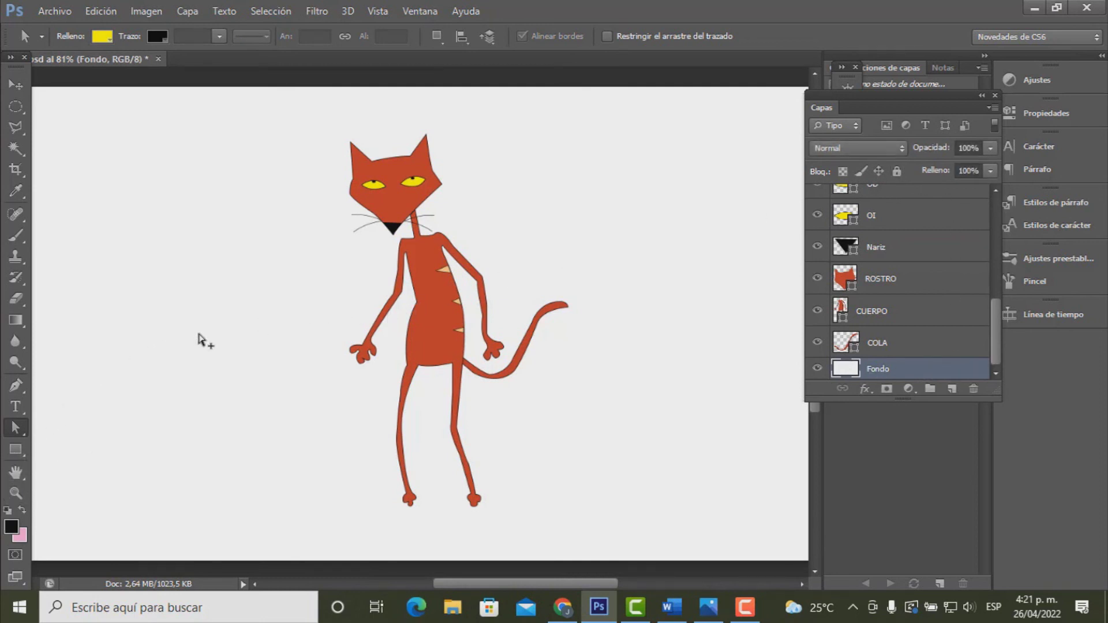
scroll(202, 338, down, 1)
click(16, 107)
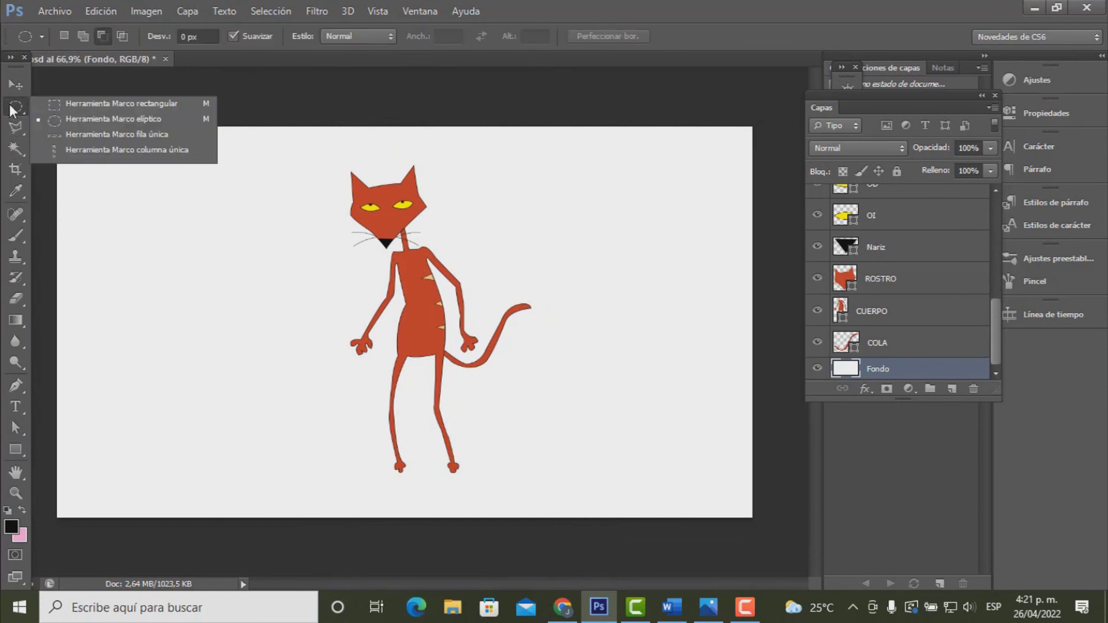
click(65, 103)
drag(55, 125, 783, 542)
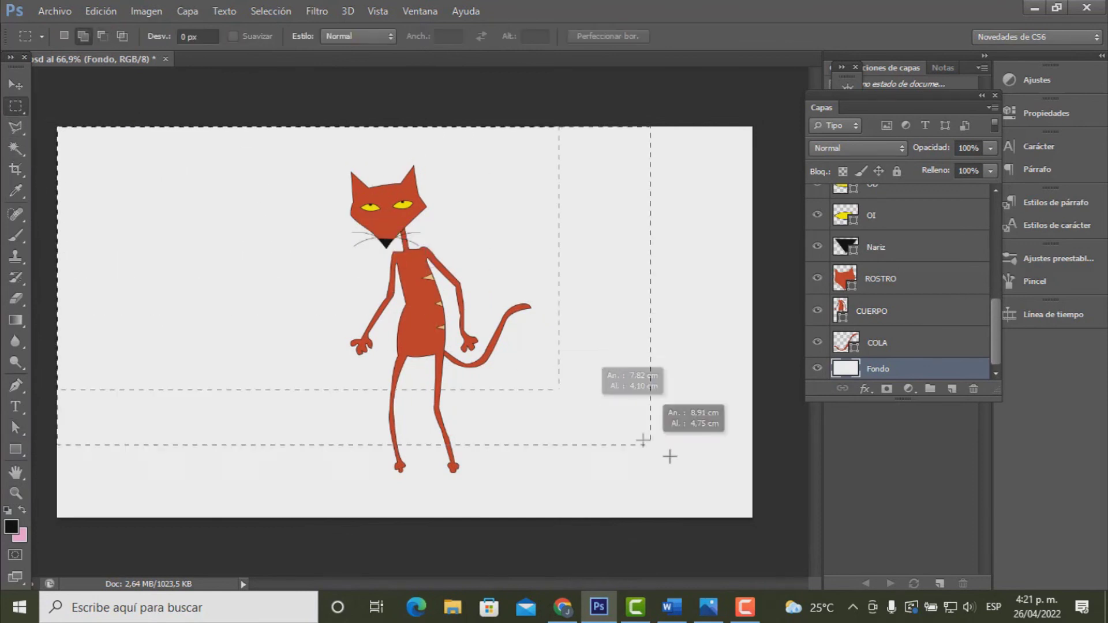
click(11, 527)
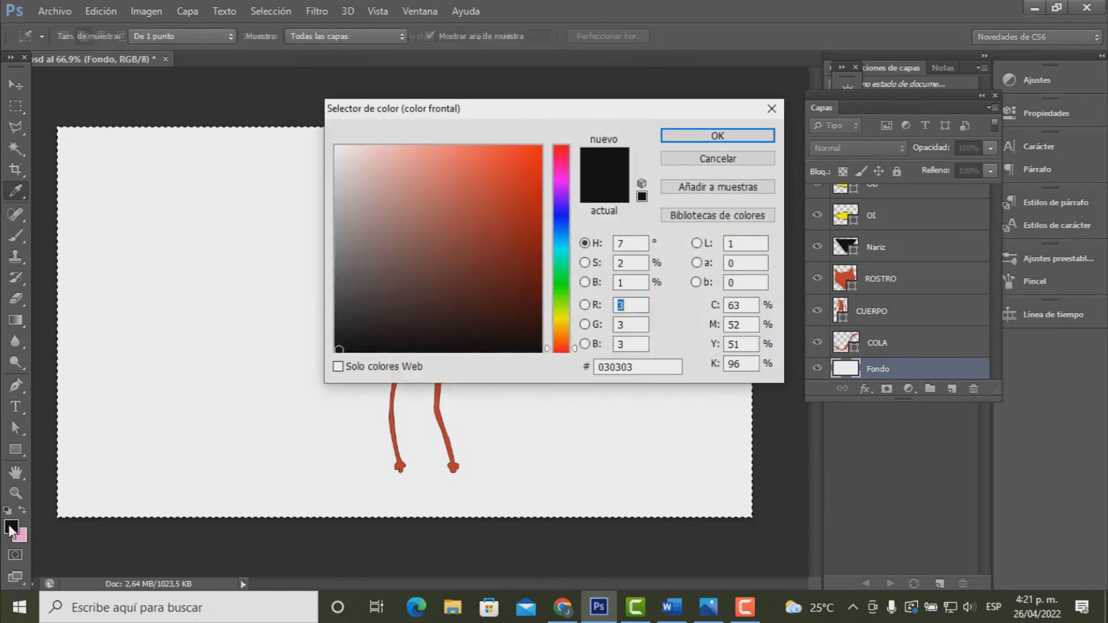
click(531, 278)
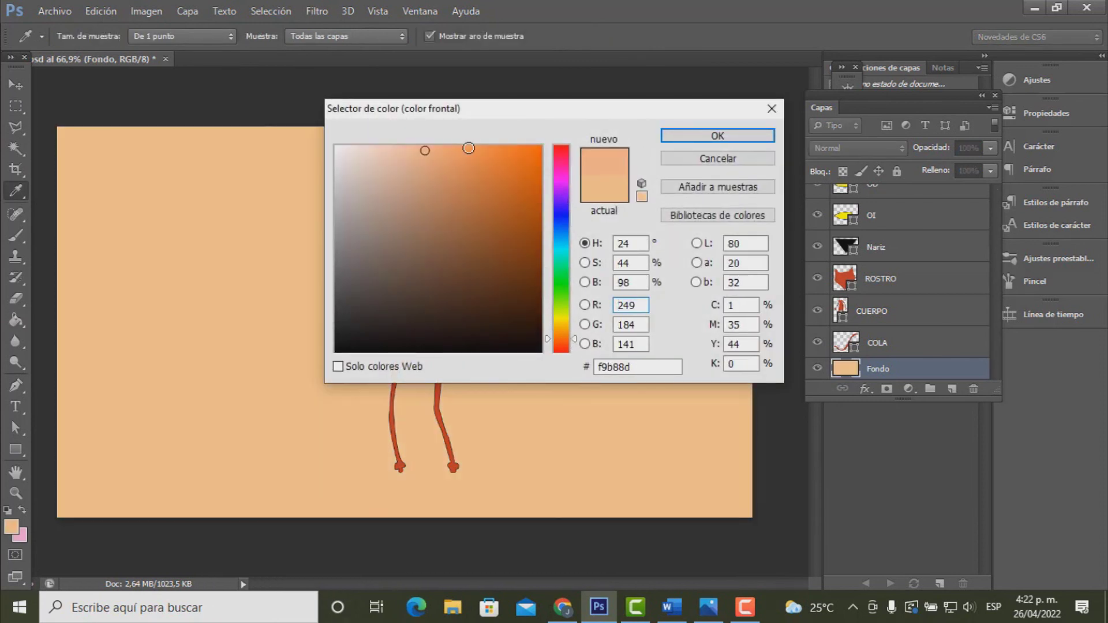
click(468, 148)
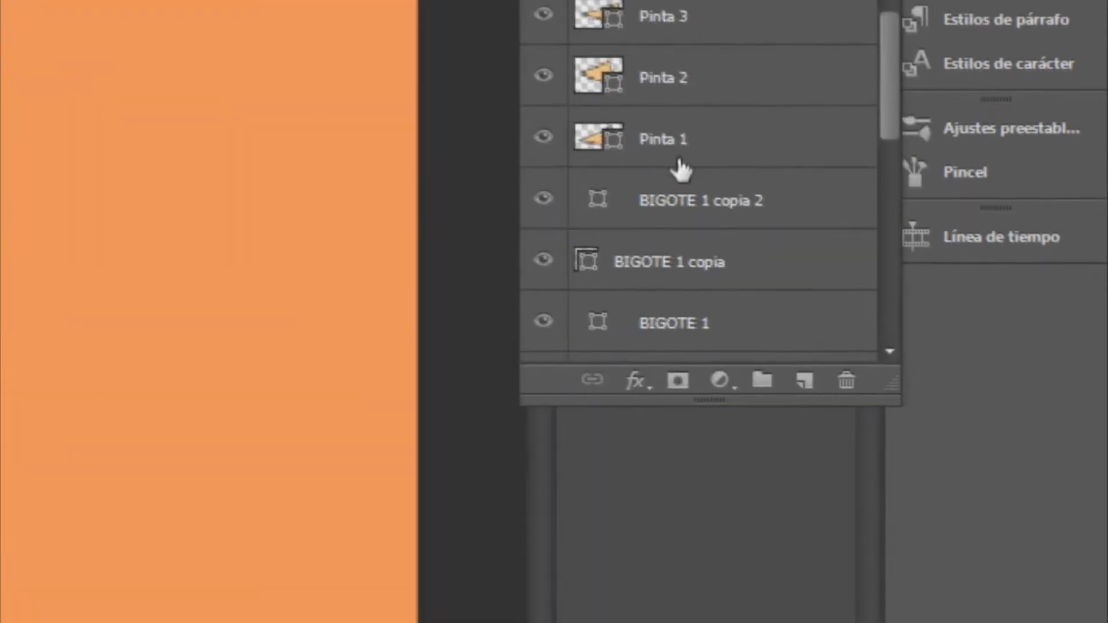
- Add a new layer above Fondo and set the foreground colour to near-black
click(805, 382)
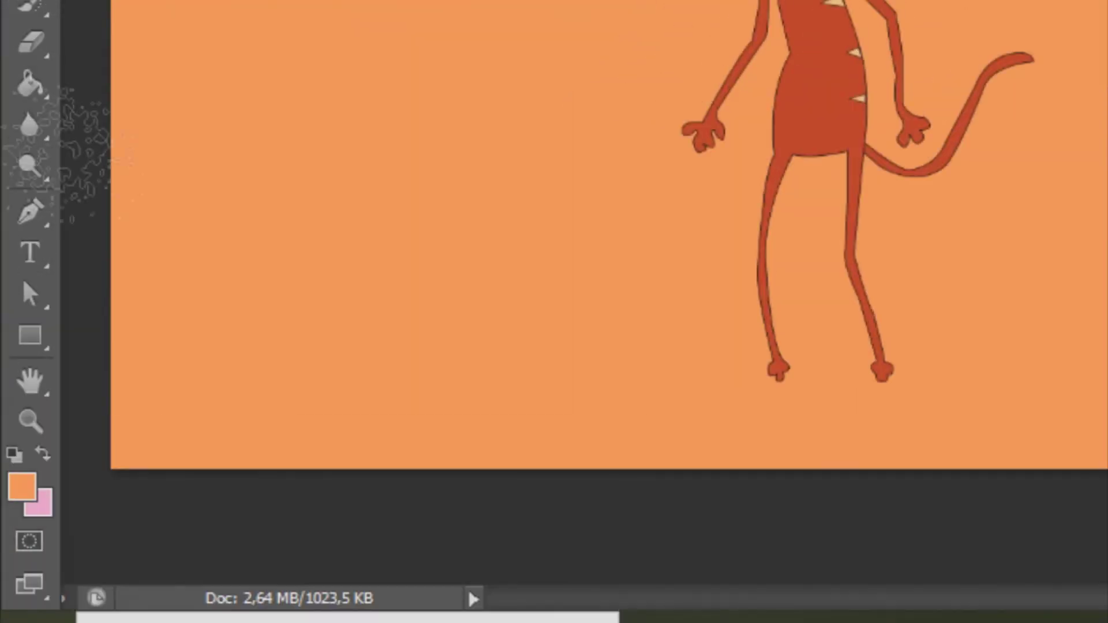
click(26, 495)
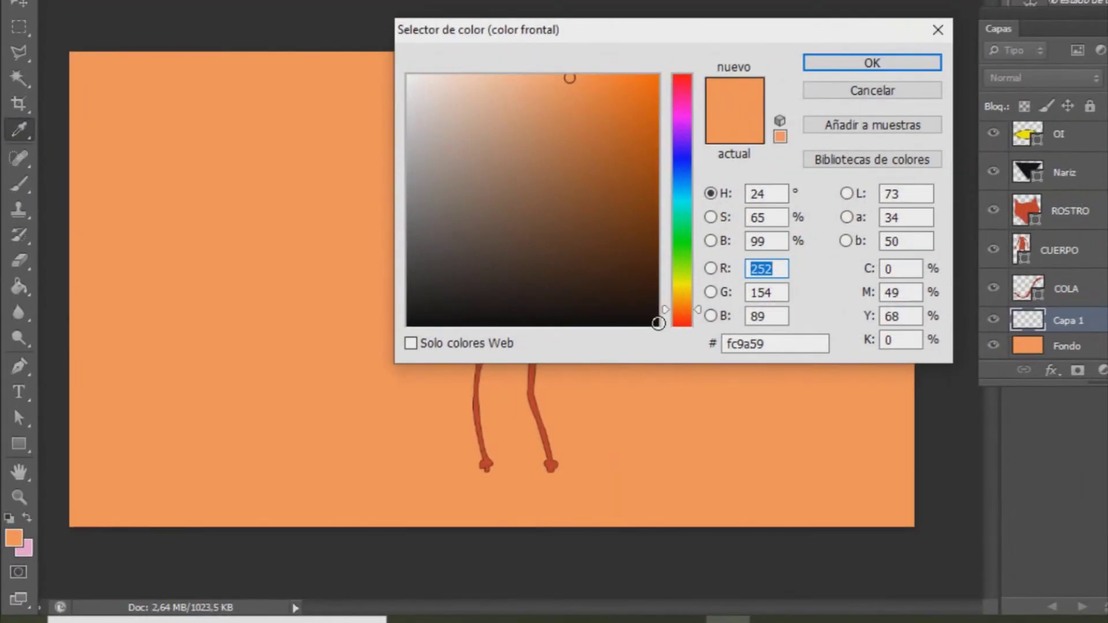
click(657, 323)
click(872, 63)
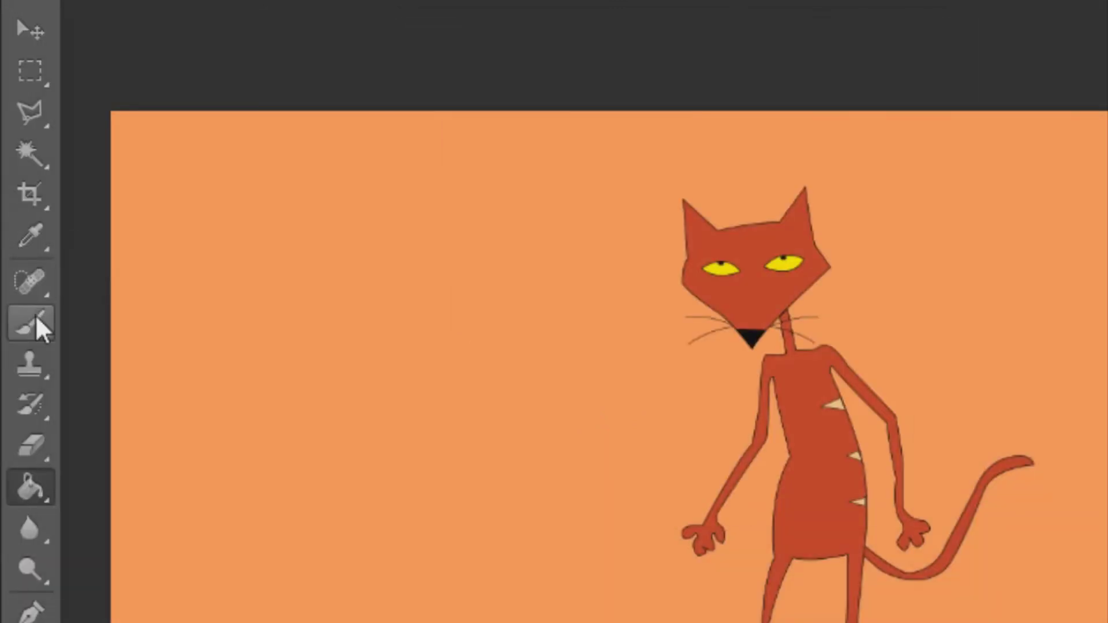
- Paint soft dark edges along the bottom and left with a 0% hardness round brush
click(36, 316)
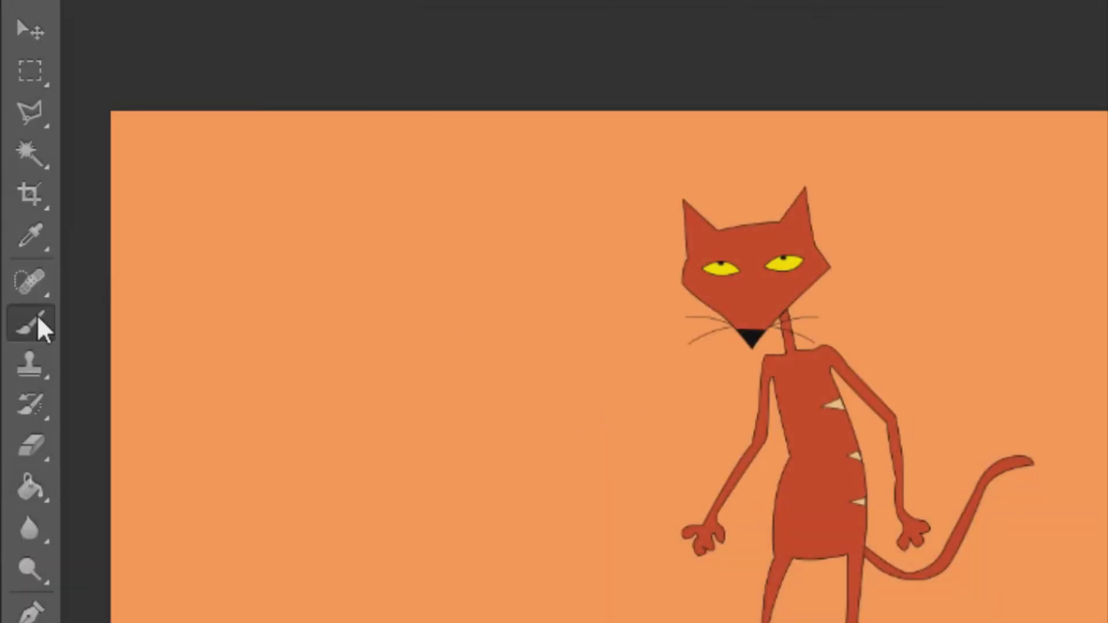
right_click(37, 314)
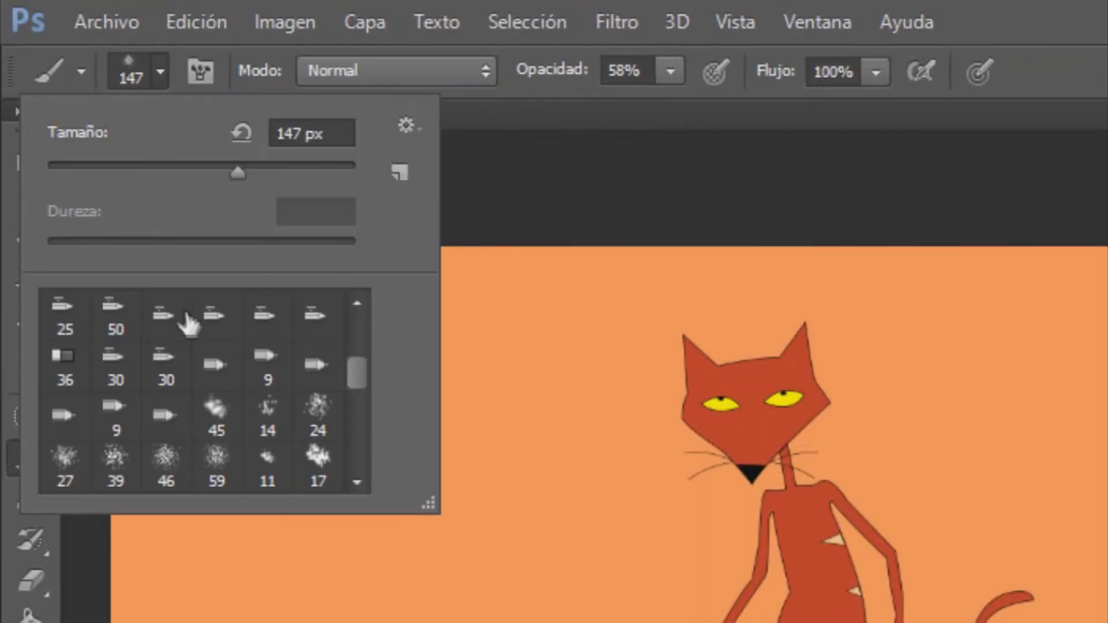
scroll(189, 324, up, 2)
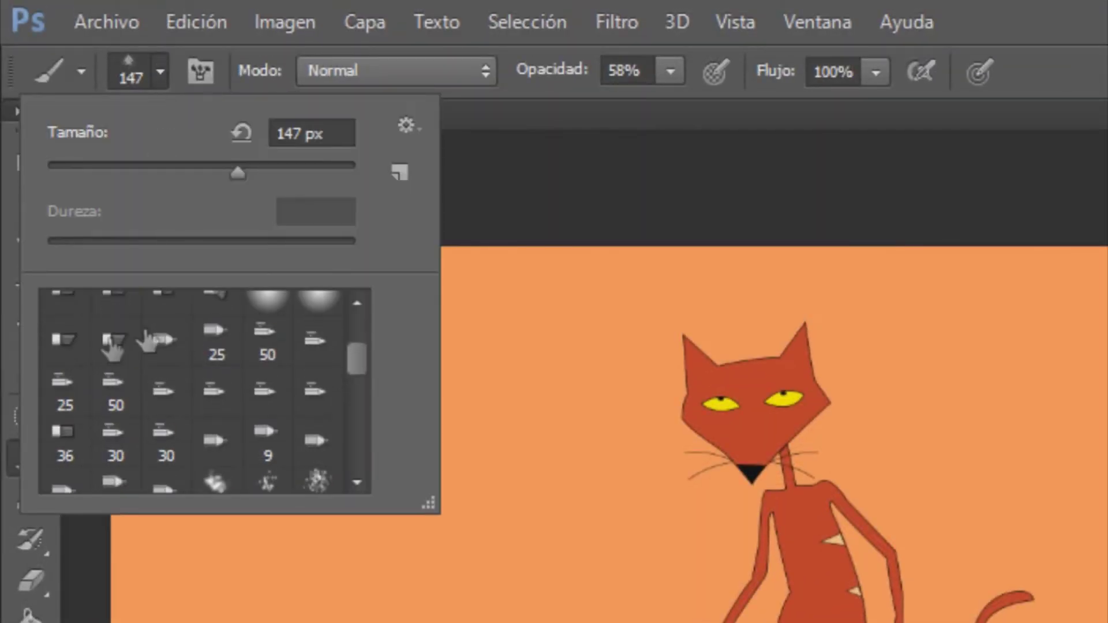
scroll(99, 366, up, 1)
click(81, 318)
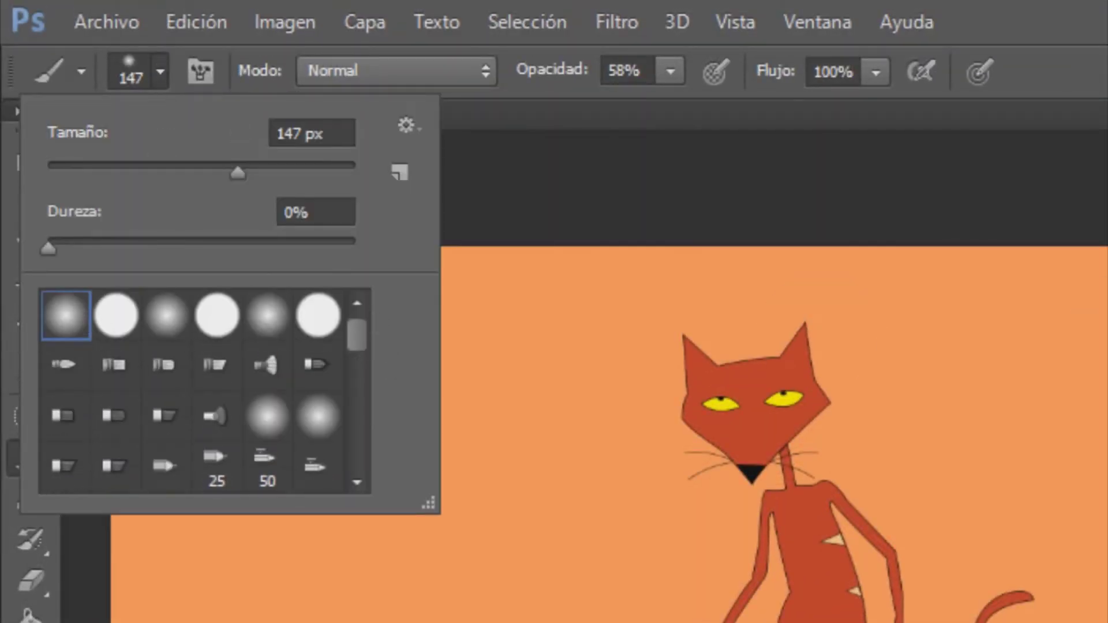
key(Return)
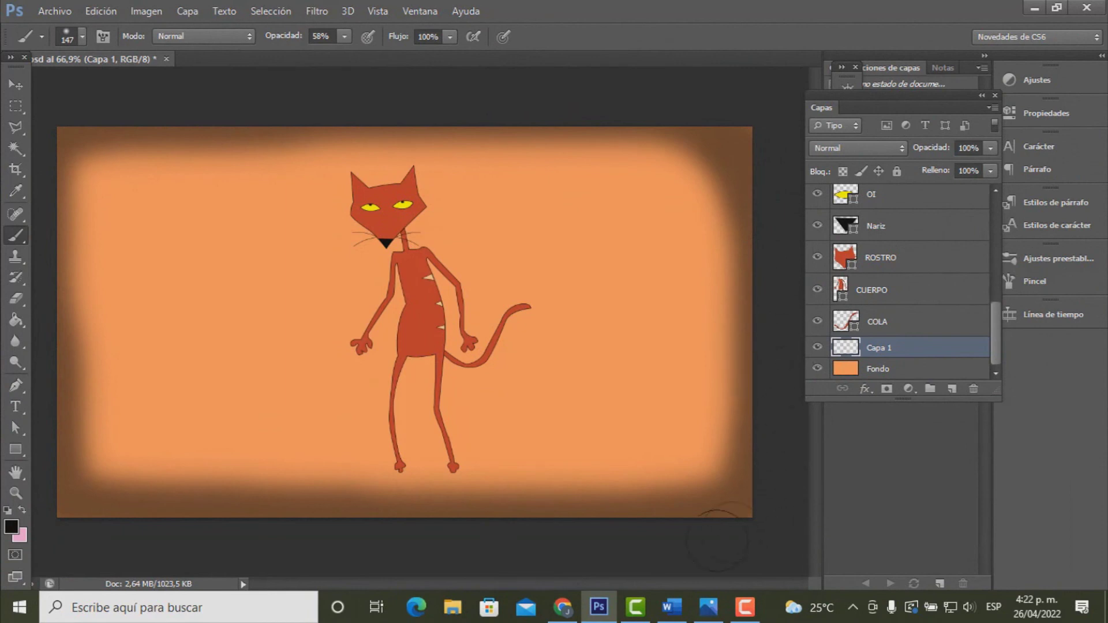
drag(718, 540, 81, 142)
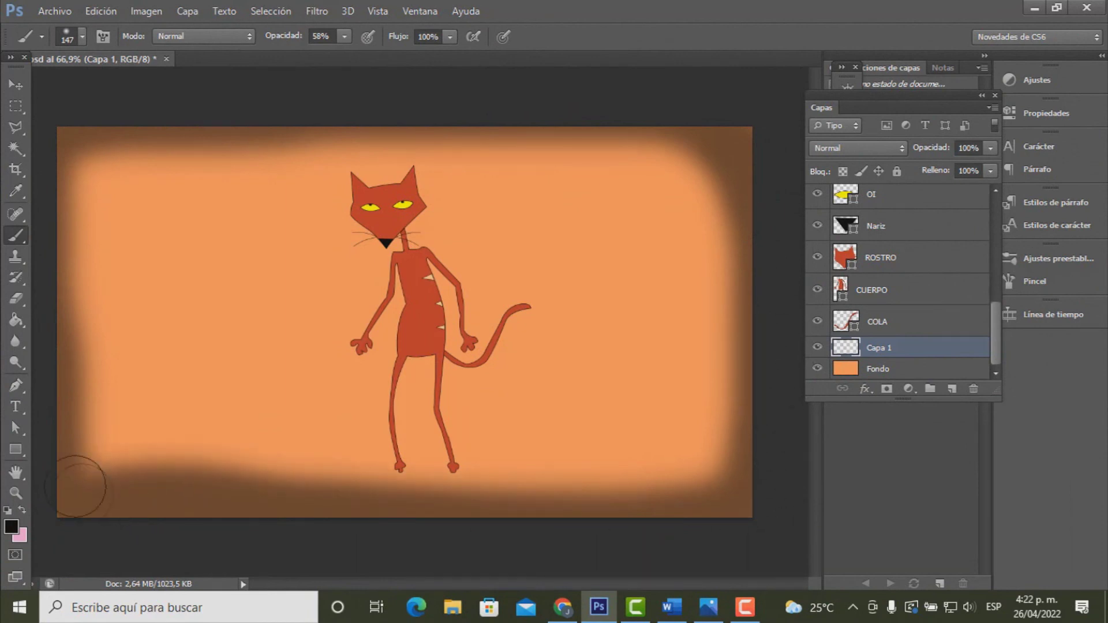
- Add a new layer, Capa 2, and pick the 24 scattered texture brush at about 246 px
click(82, 36)
click(112, 191)
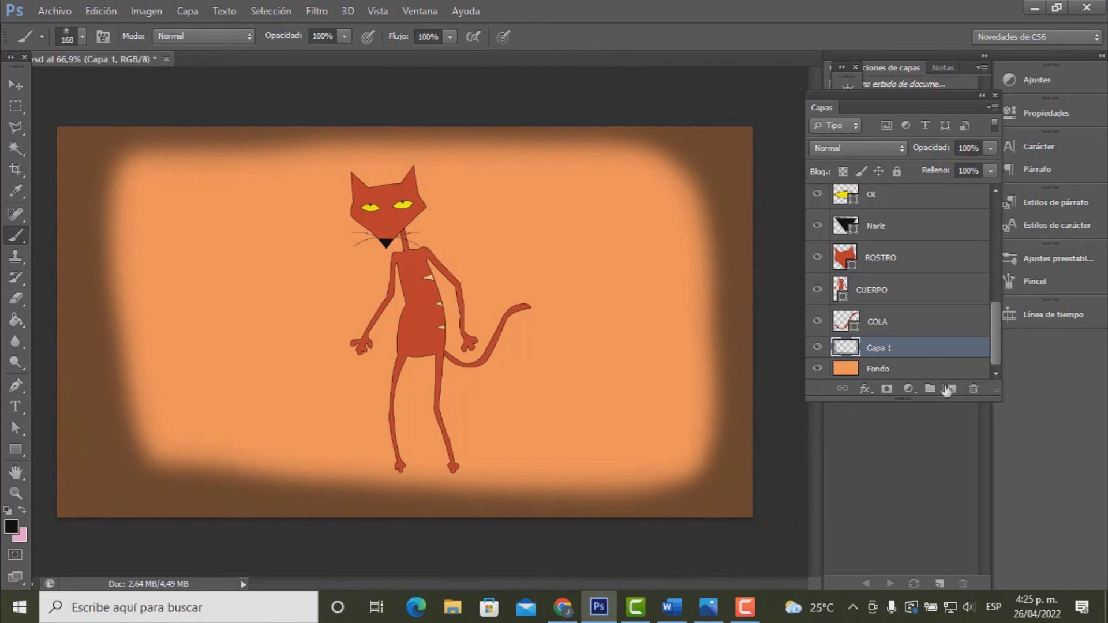
click(952, 390)
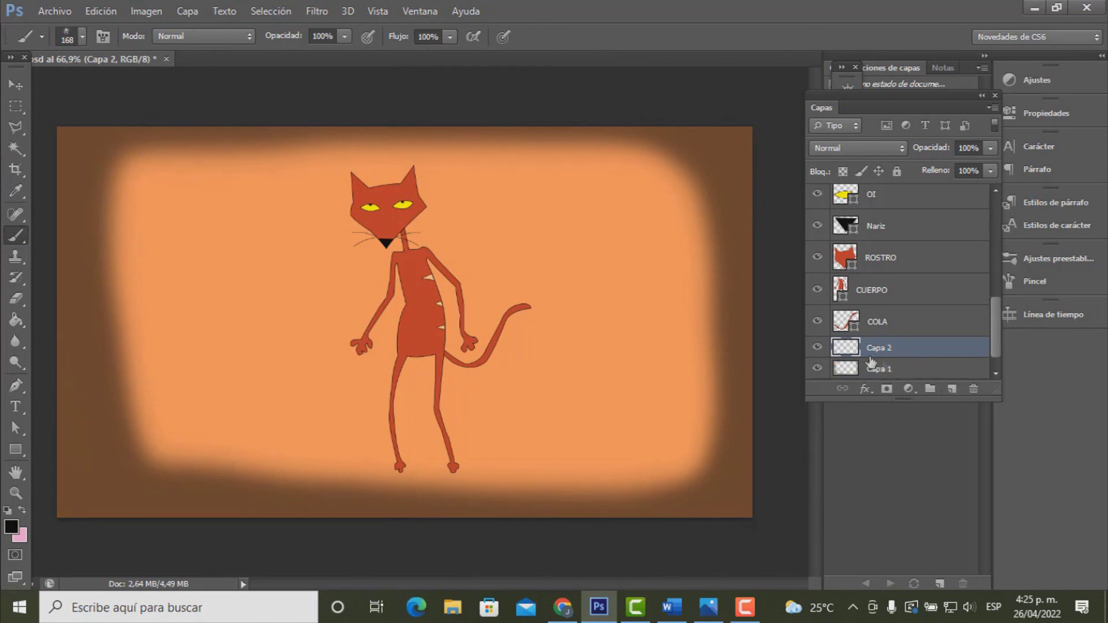
click(82, 37)
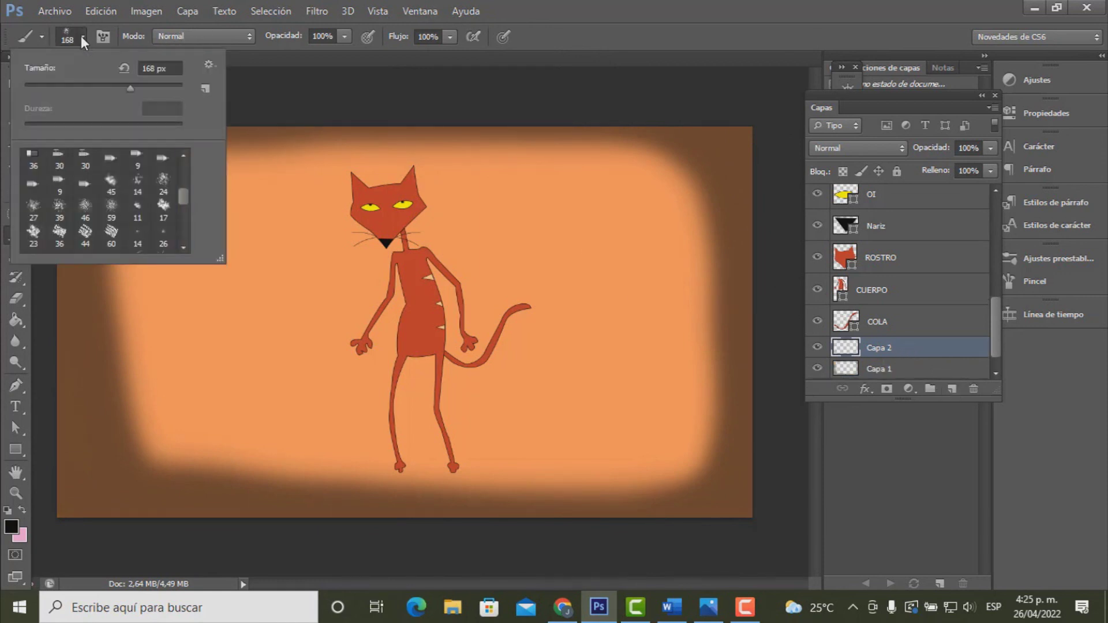
click(146, 184)
drag(25, 89, 62, 90)
drag(144, 91, 146, 91)
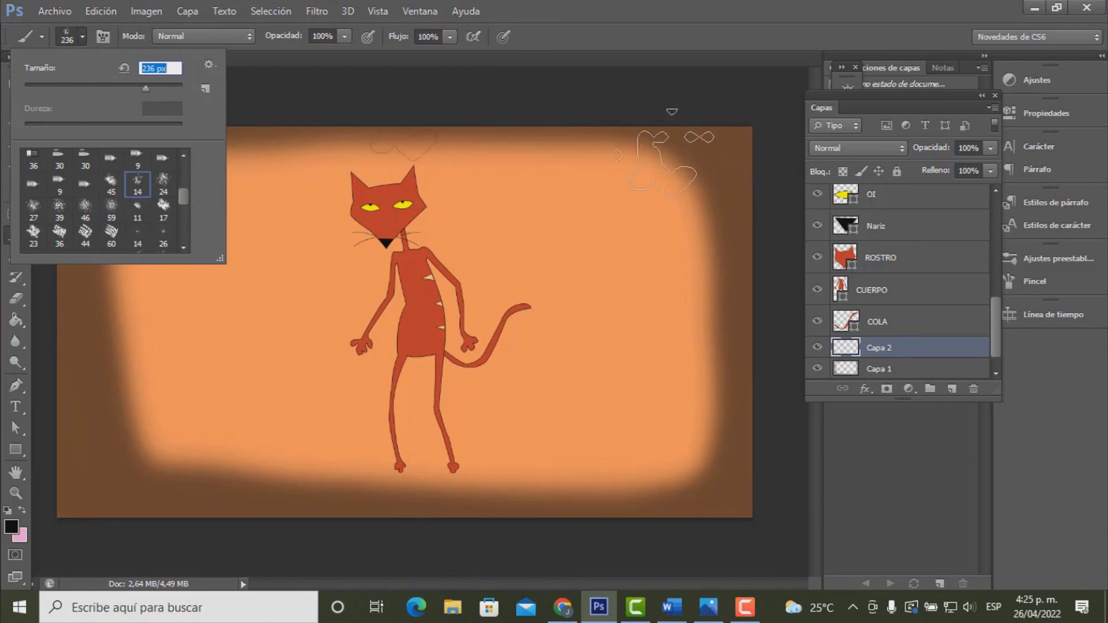
click(163, 184)
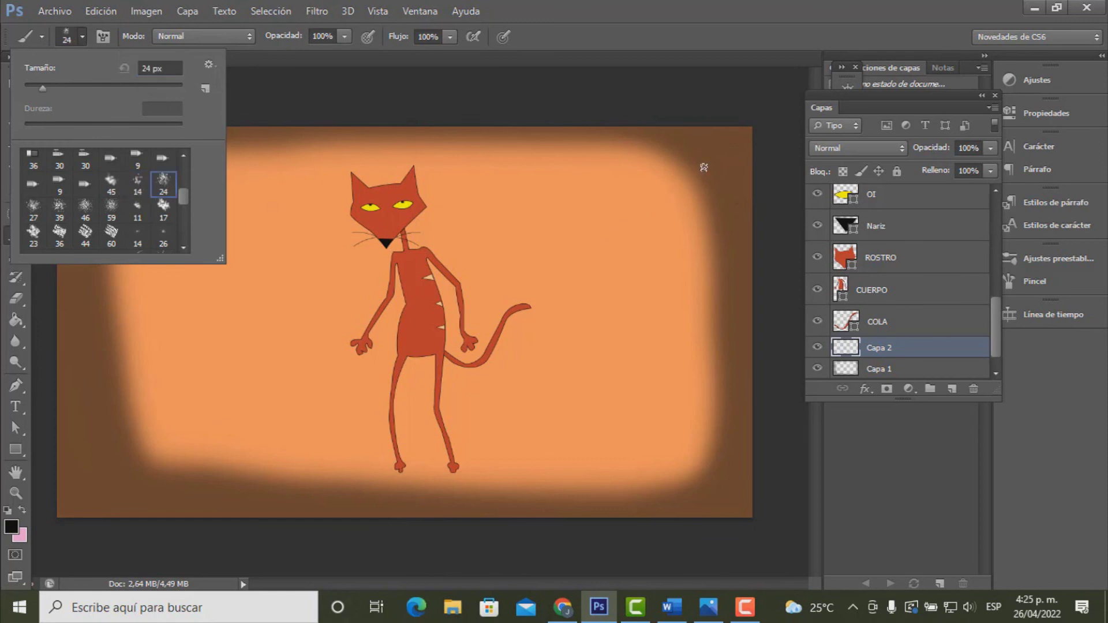
drag(139, 89, 146, 89)
- Paint dark texture along the canvas edges and set Capa 2's opacity to 24%
mouse_move(710, 150)
mouse_down()
mouse_move(733, 254)
mouse_move(606, 519)
mouse_up()
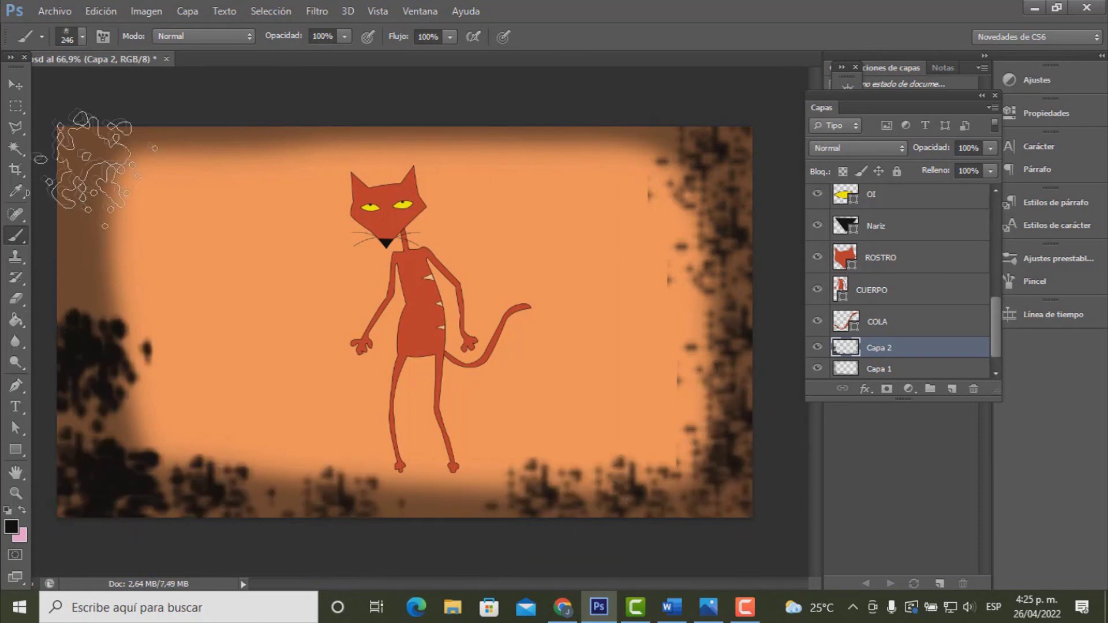
drag(606, 520, 86, 150)
click(989, 150)
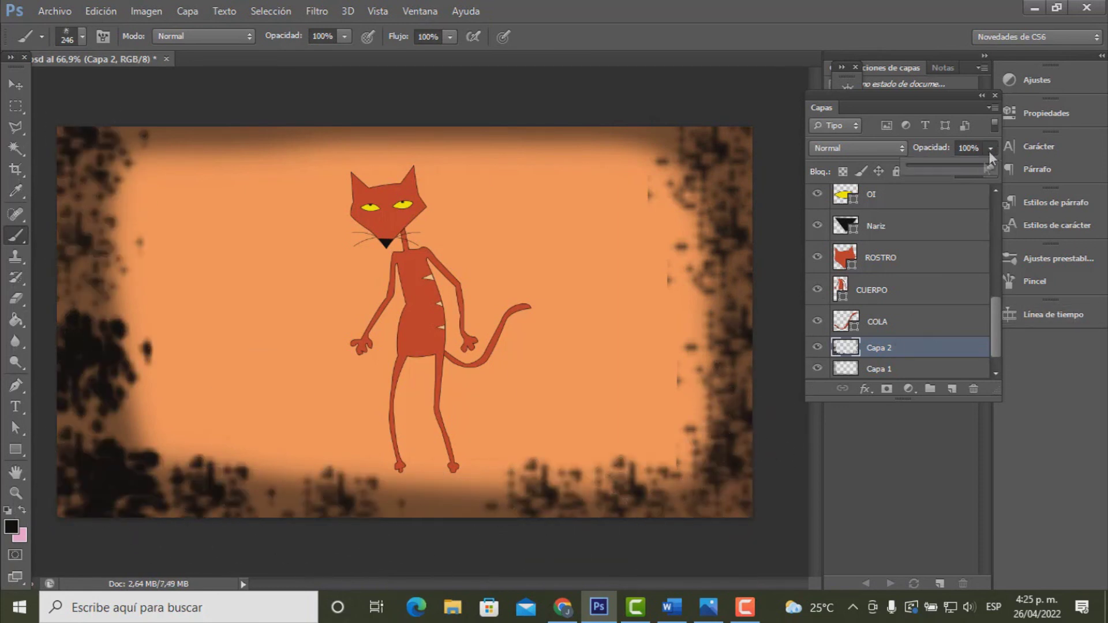
drag(965, 168, 930, 180)
mouse_move(710, 124)
mouse_down()
mouse_move(361, 110)
mouse_move(462, 118)
mouse_up()
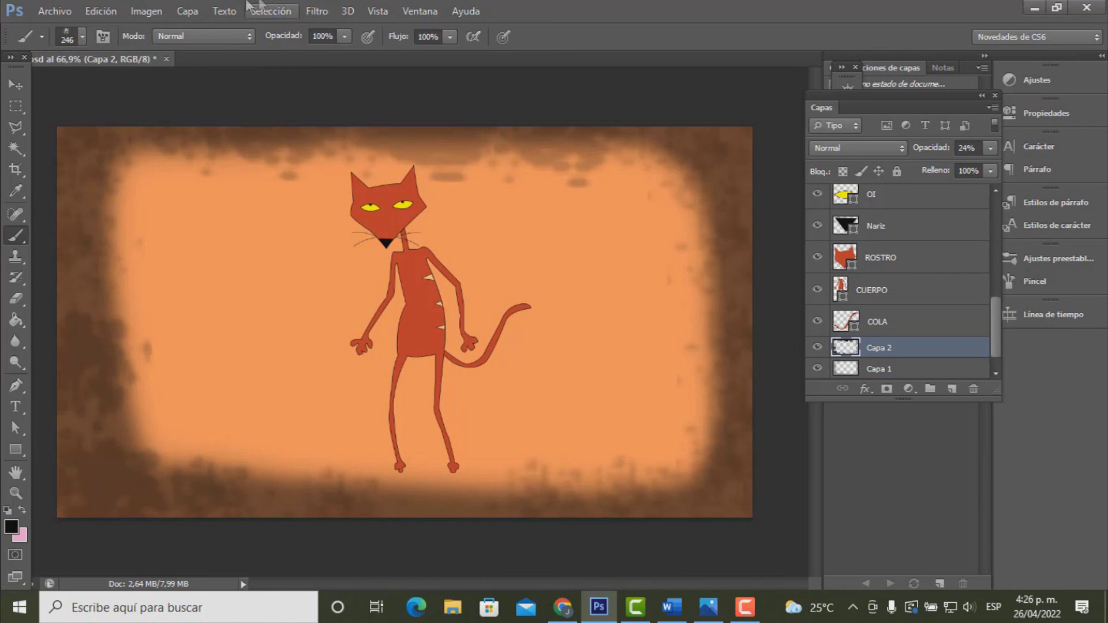
click(54, 11)
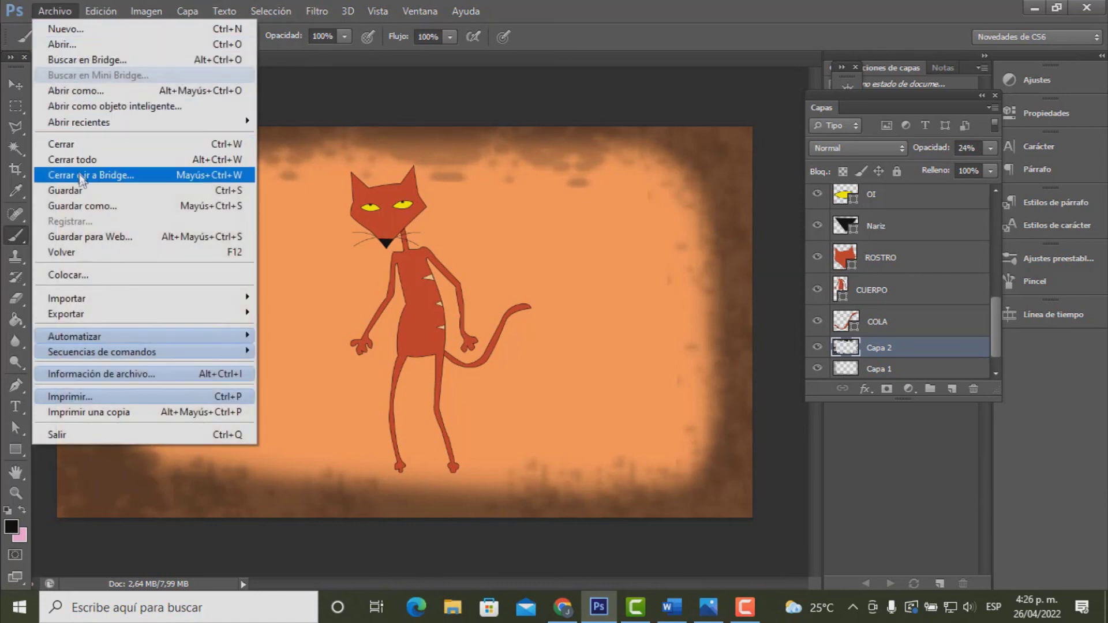
- Start Save As for the illustration Katz as a Photoshop (*.PSD) file in PLUMA
click(84, 205)
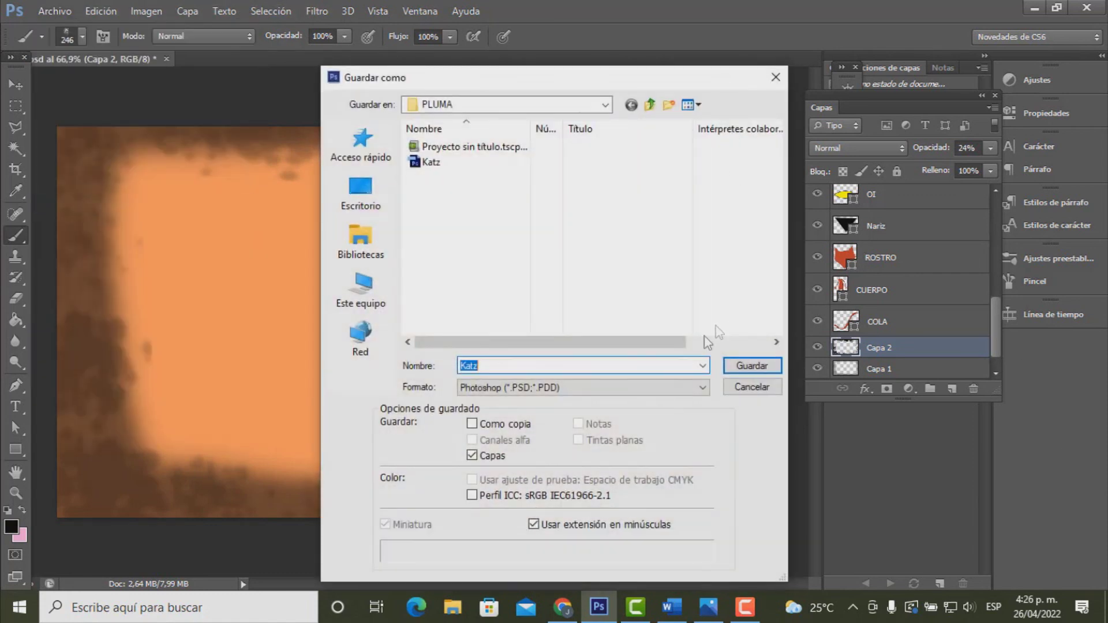
click(676, 386)
key(Return)
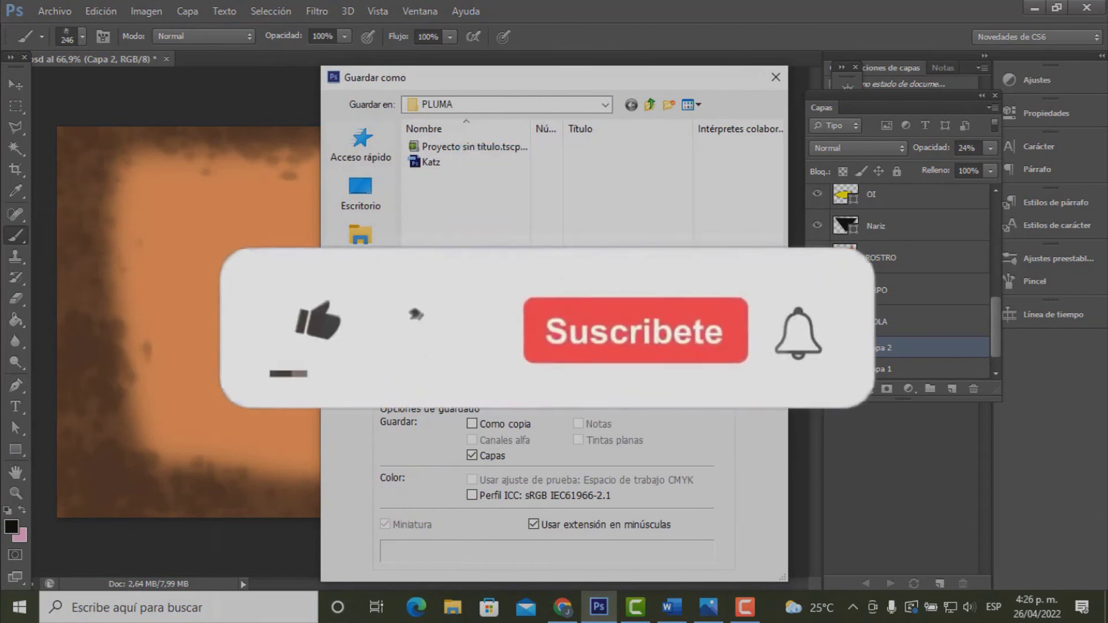